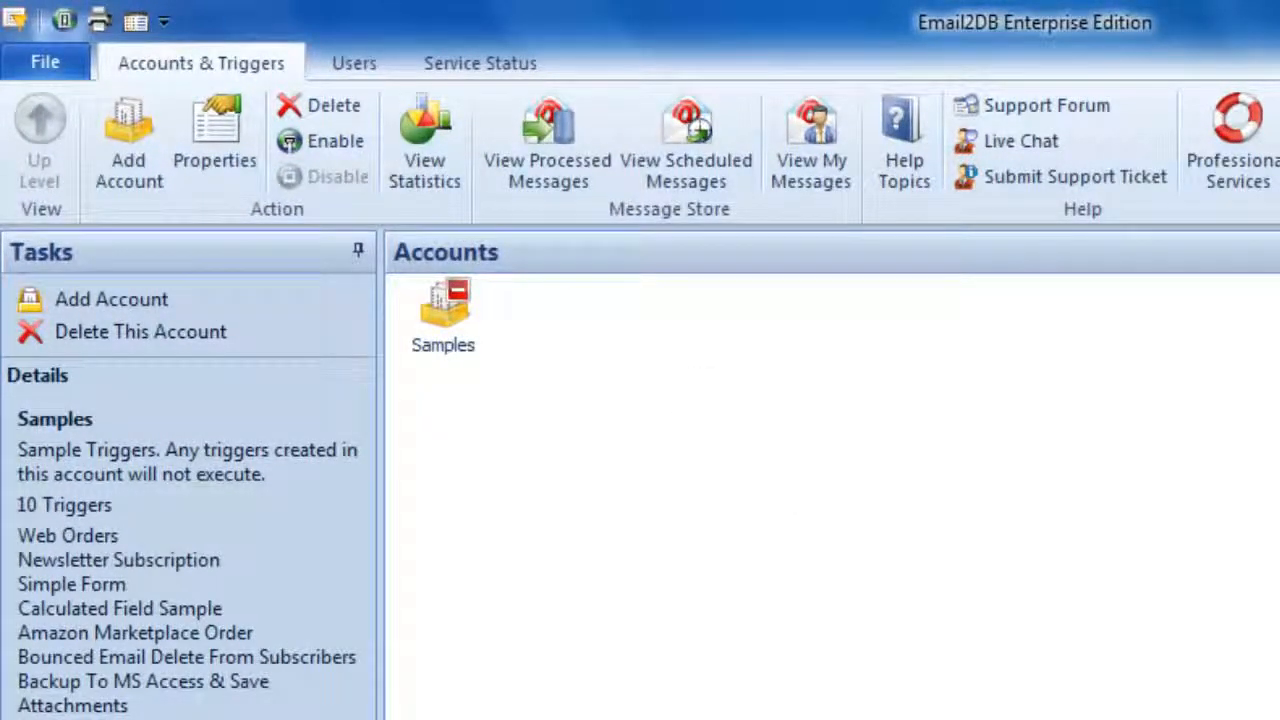
- Add an account named Sharepoint with the details "Demostration of Sharepoint integration."
click(125, 140)
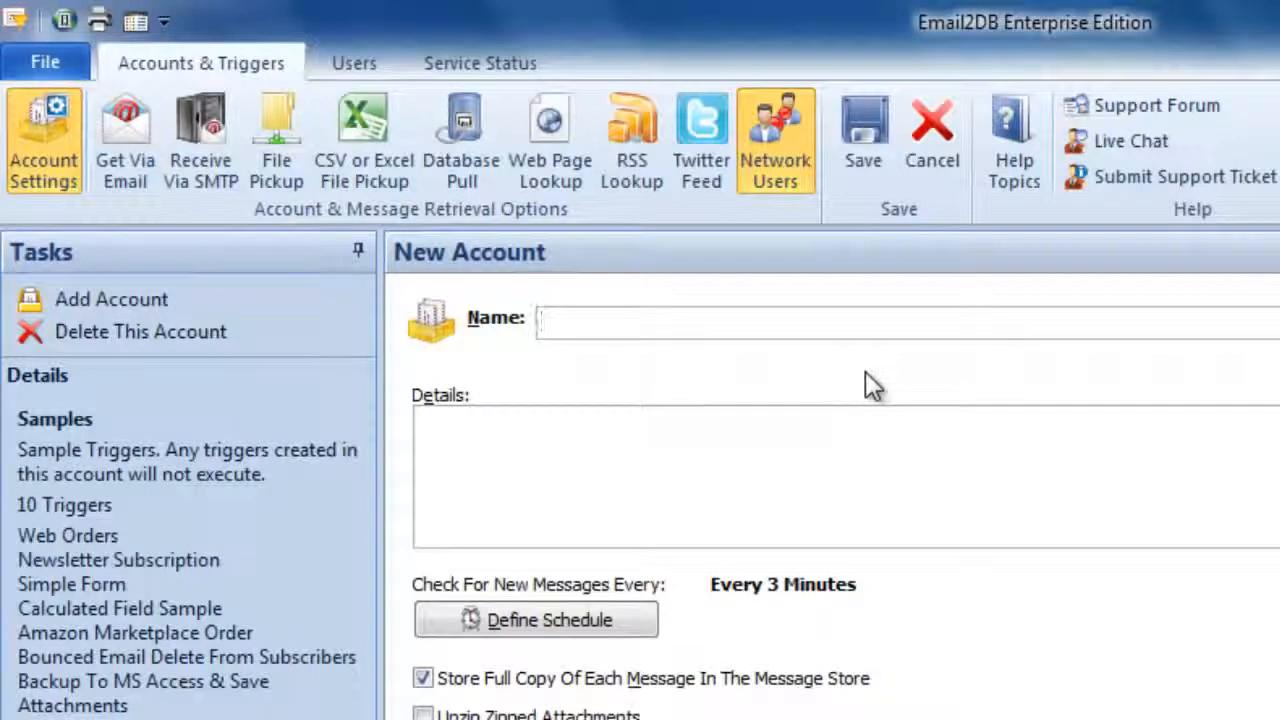
text(Sharepoint)
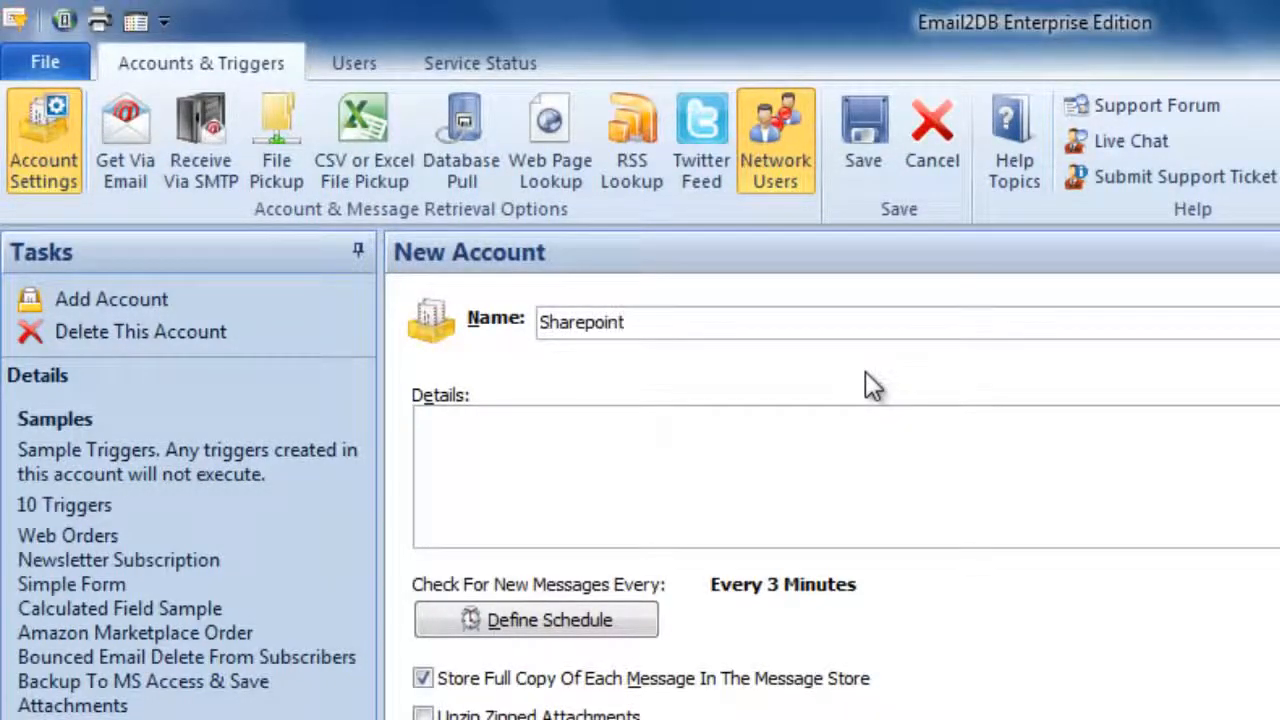
click(718, 434)
text(Demostratio)
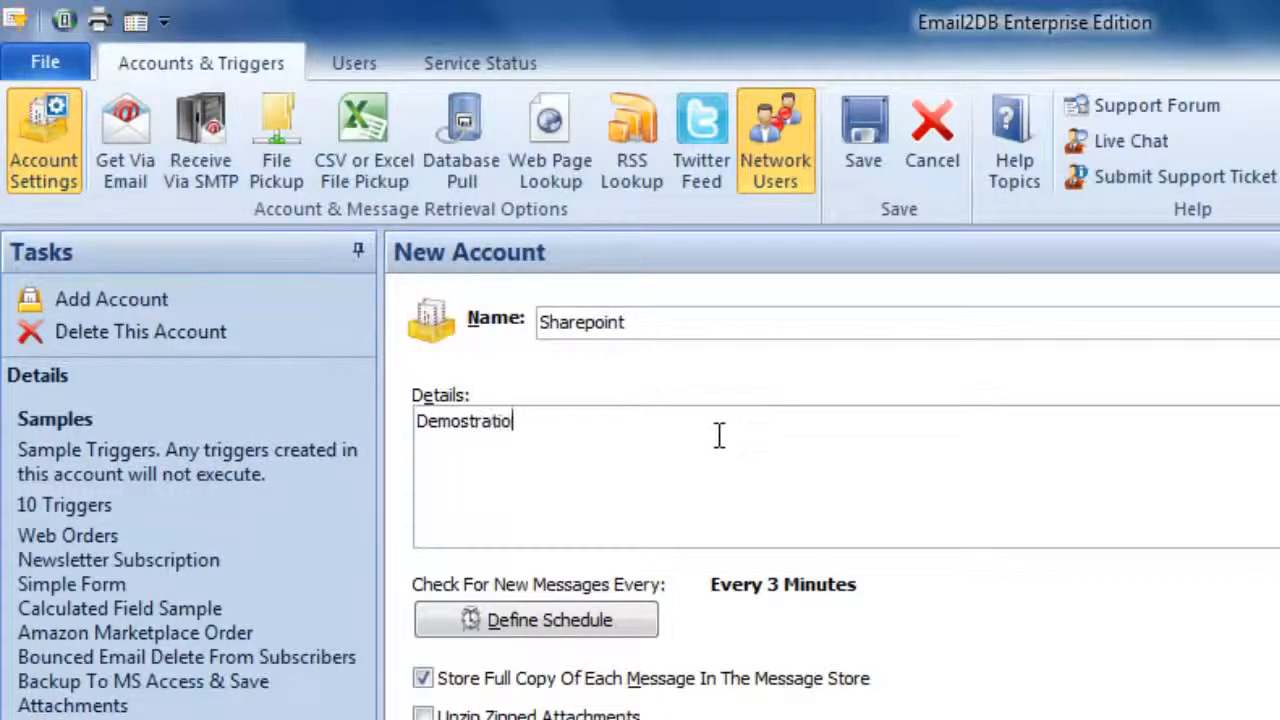
text(n of Sharepoint int)
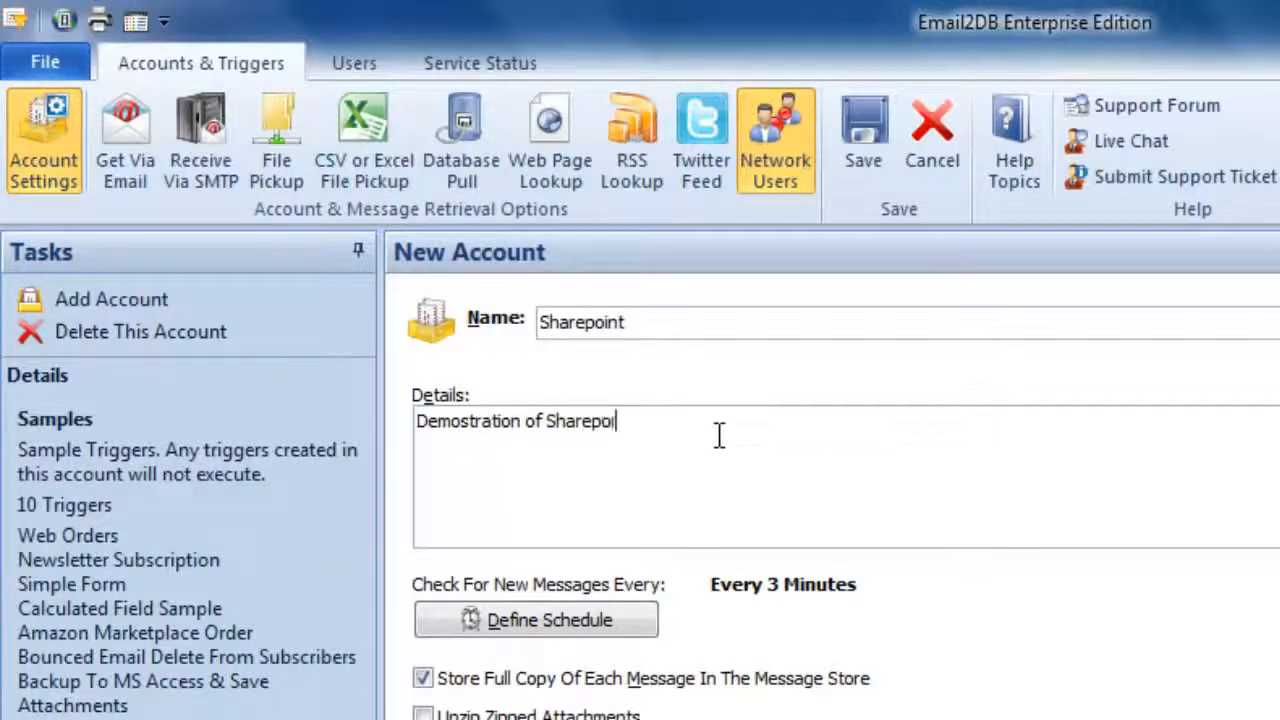
text(egration.)
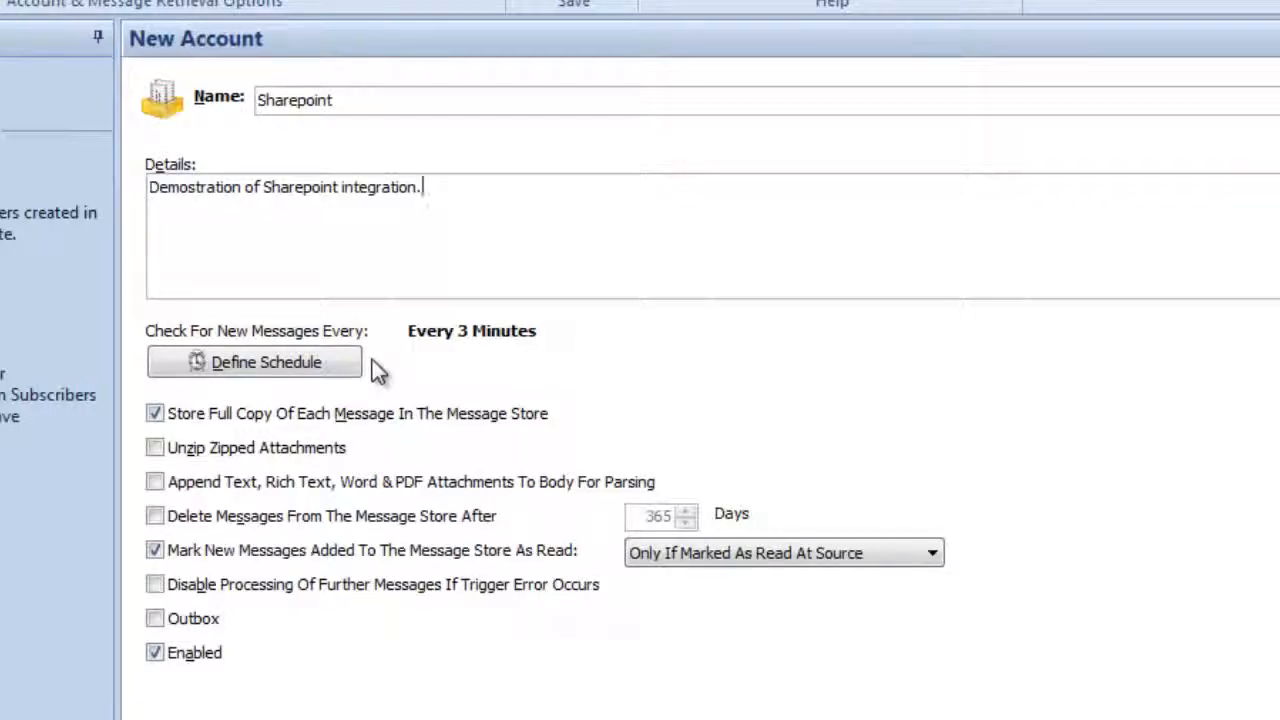
- Accept the message check schedule of every 3 minutes and save the new Sharepoint account
click(348, 364)
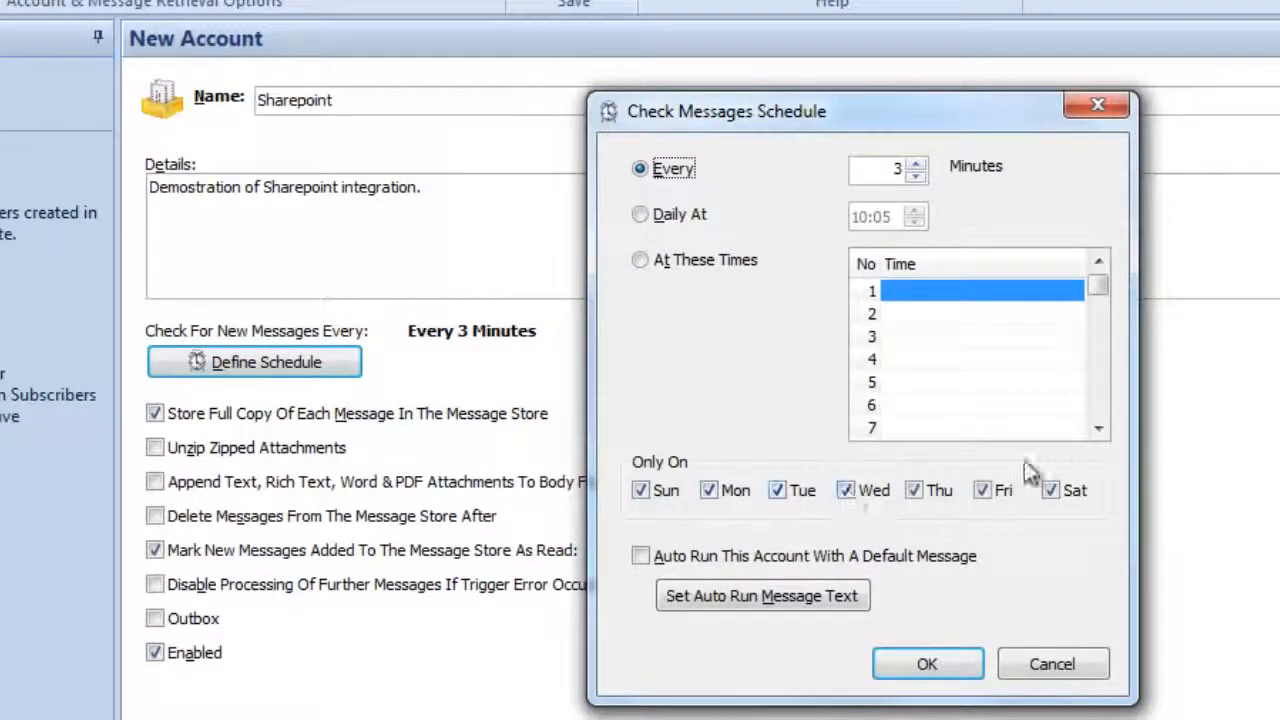
click(912, 672)
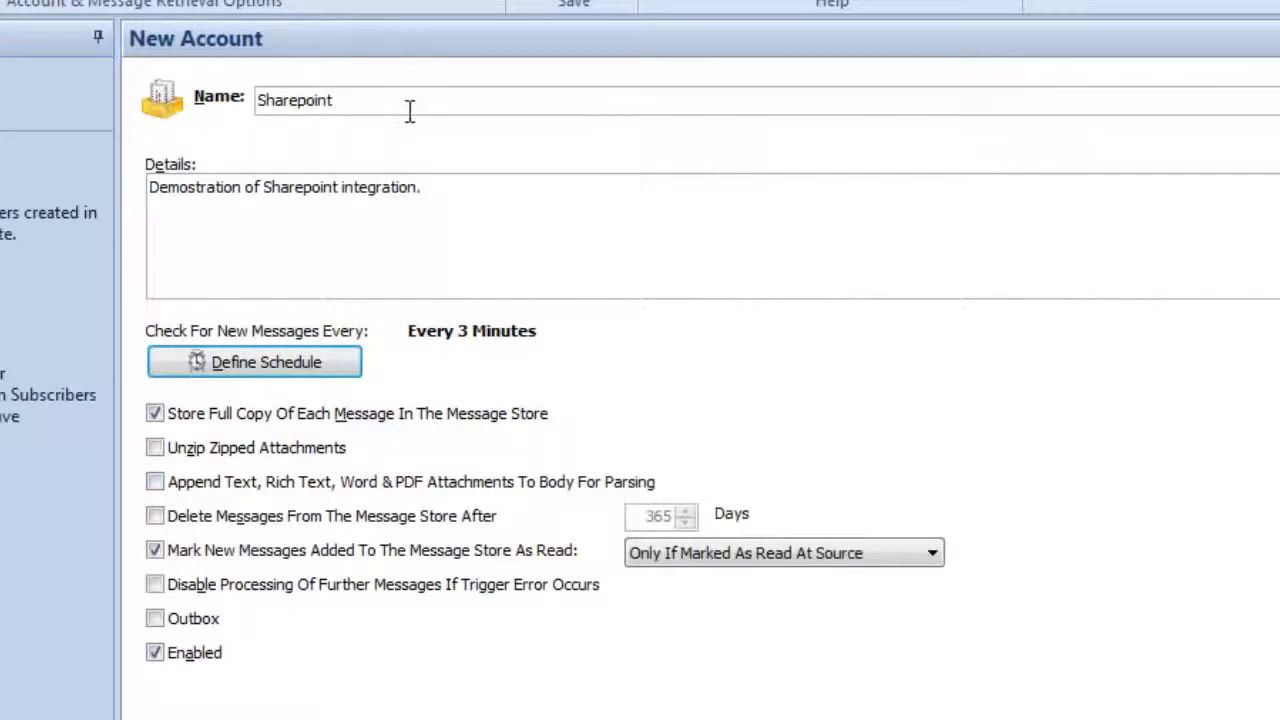
click(408, 108)
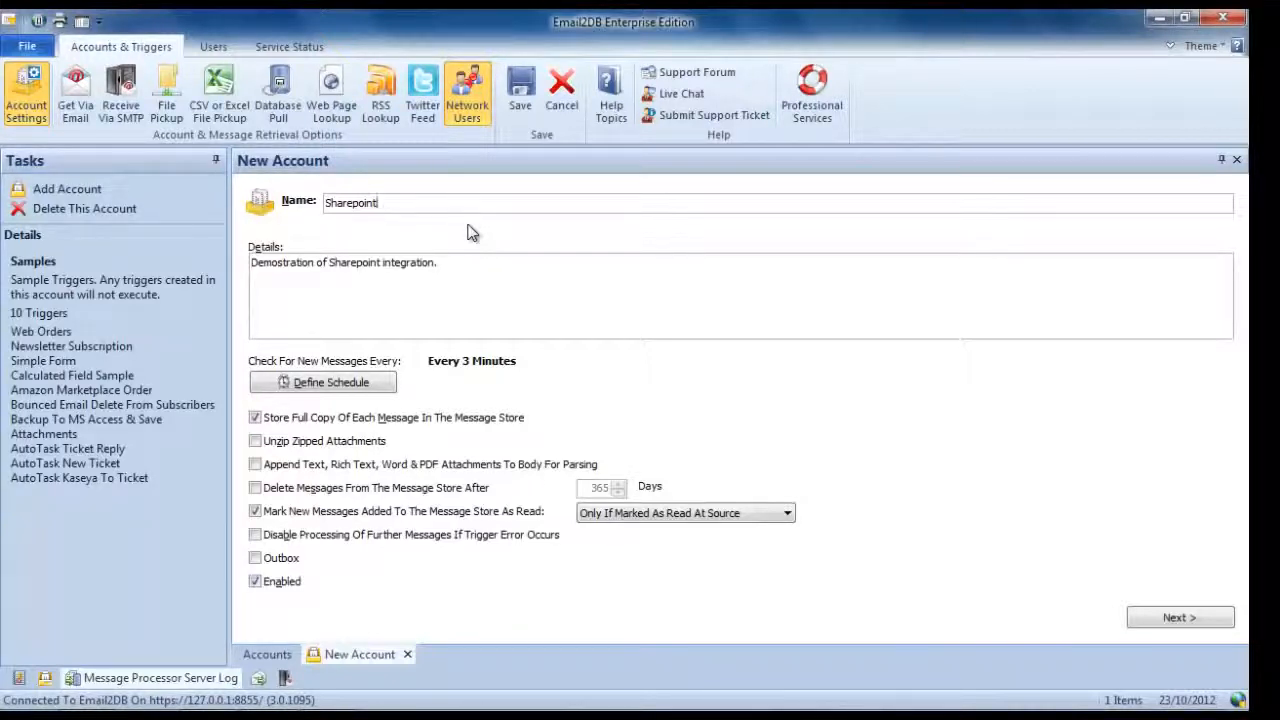
click(518, 95)
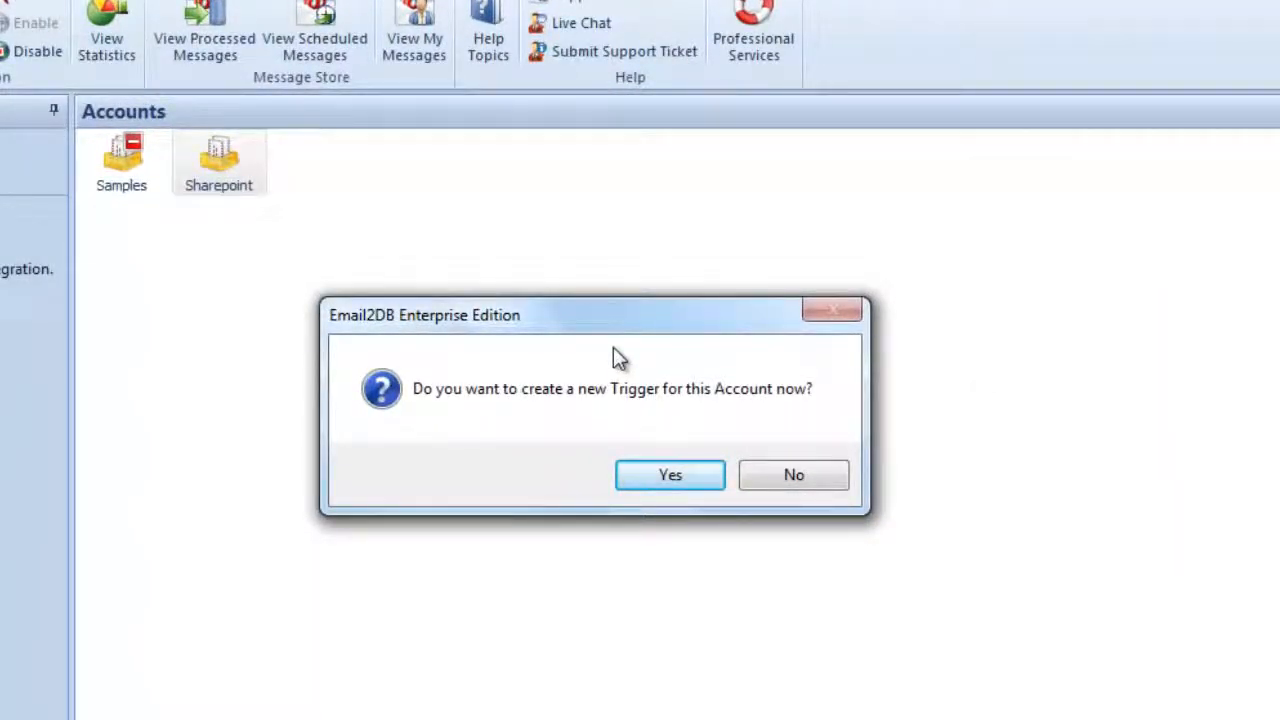
- Agree to create a trigger for the Sharepoint account and name it News Article
click(663, 476)
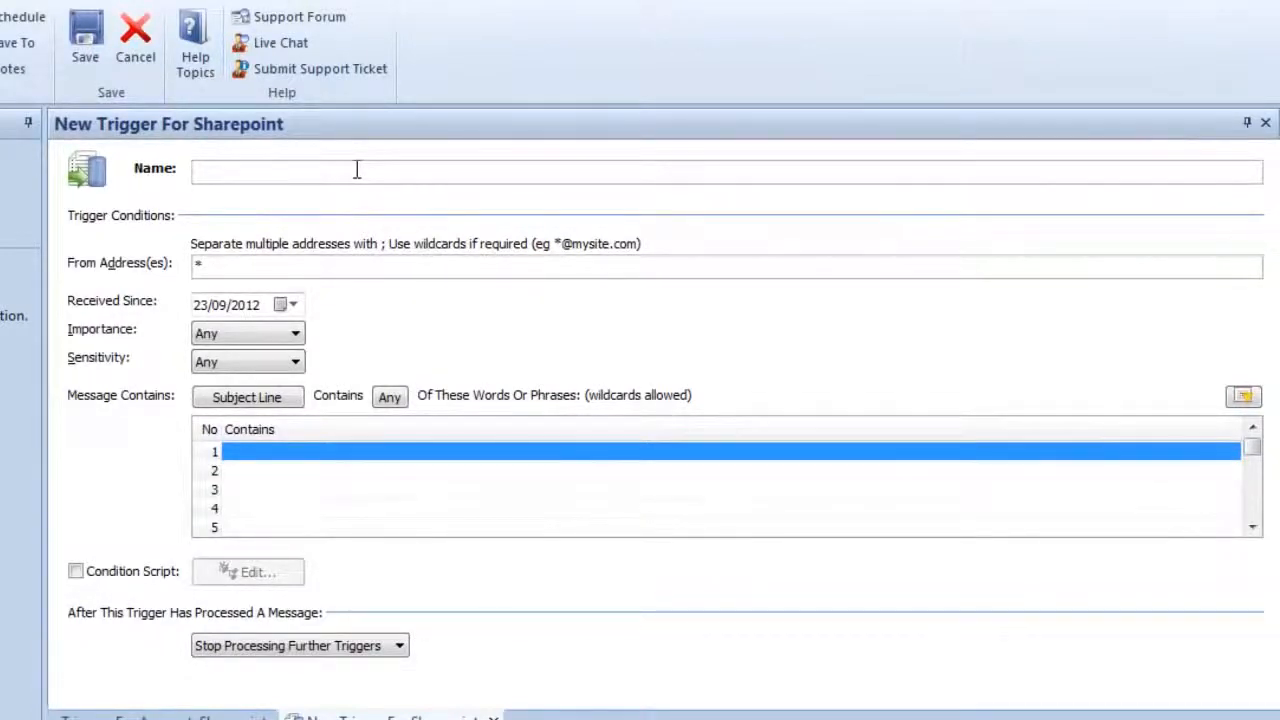
key(BackSpace)
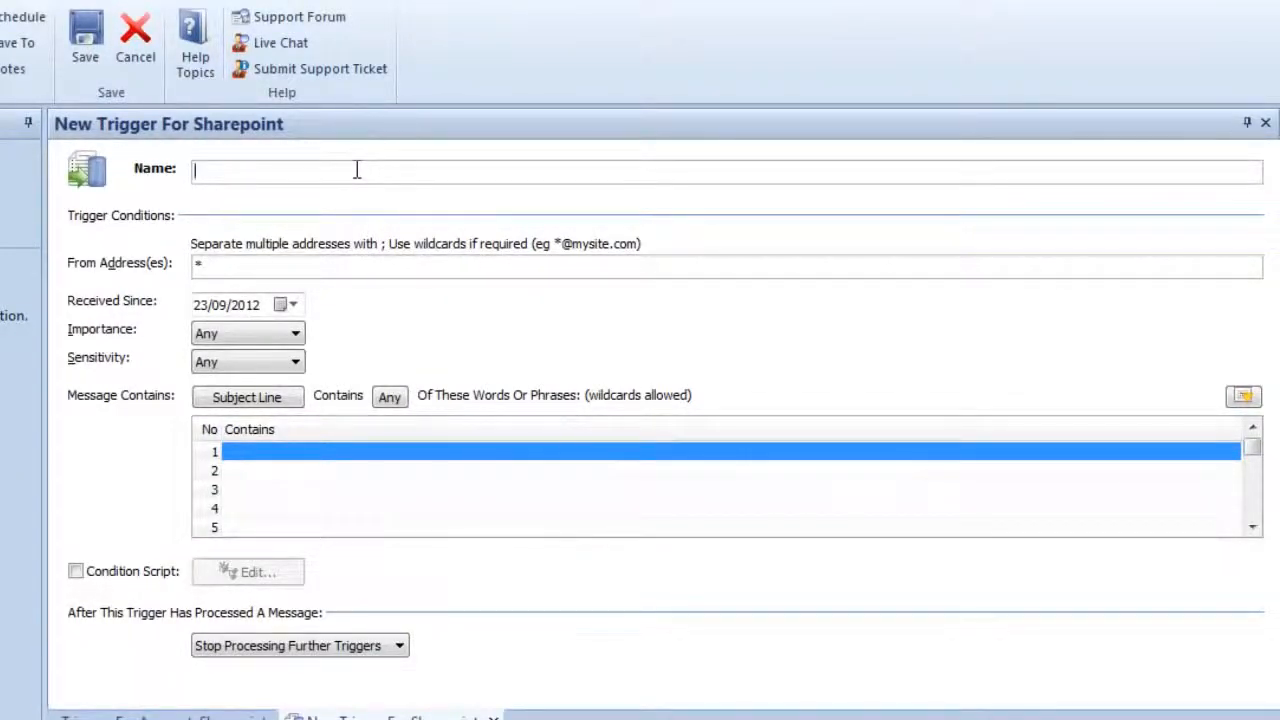
text(News Article)
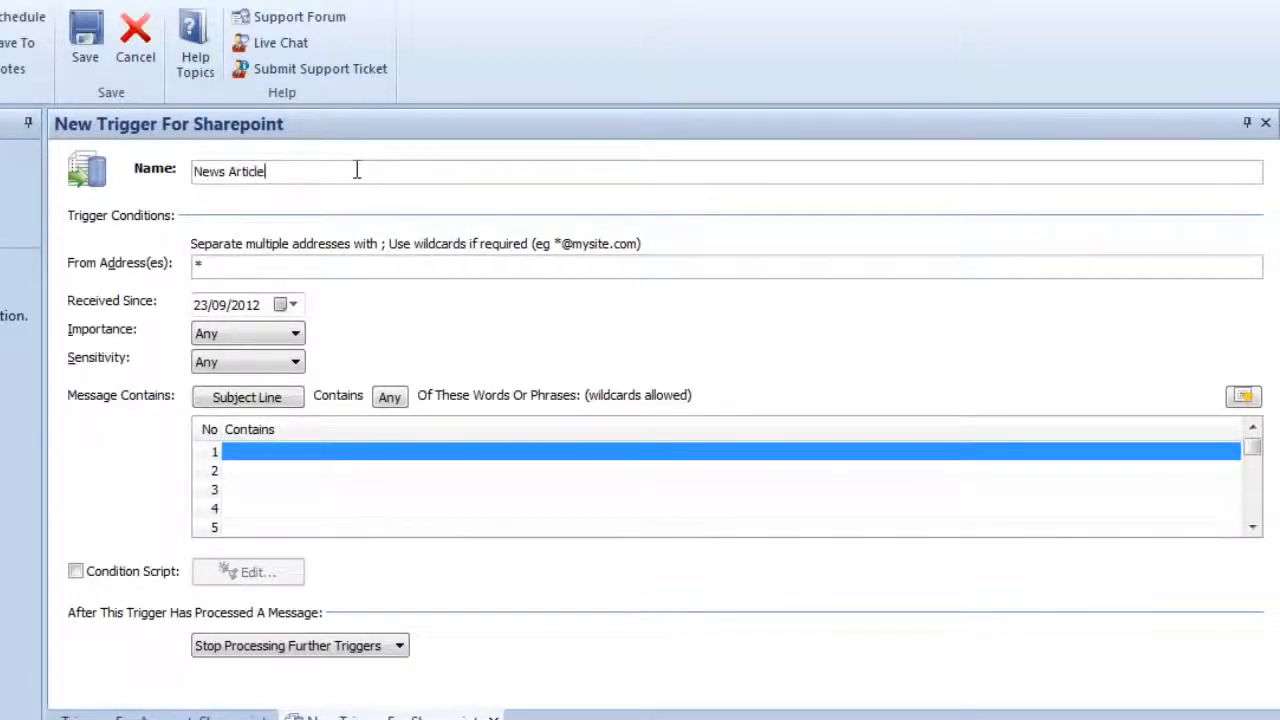
- Try limiting the trigger's sender addresses to the parker-software.com domain with a wildcard
click(306, 262)
text(@pa)
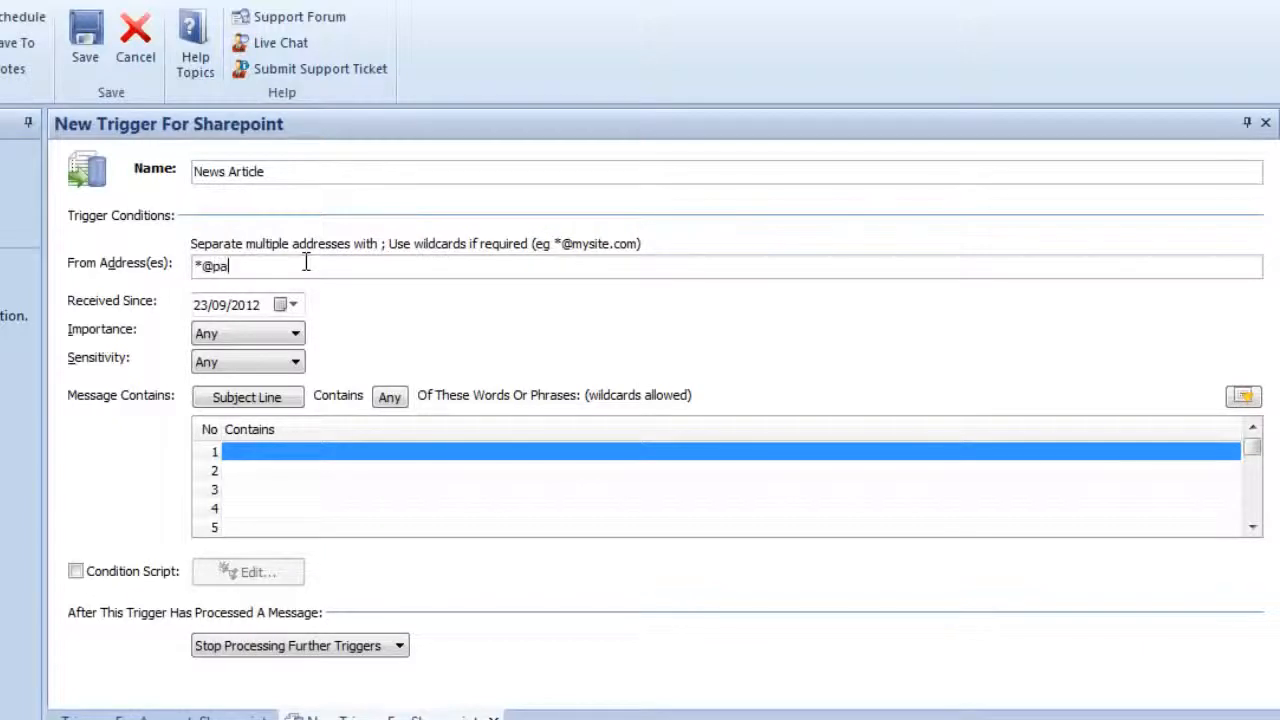
text(rker-software.)
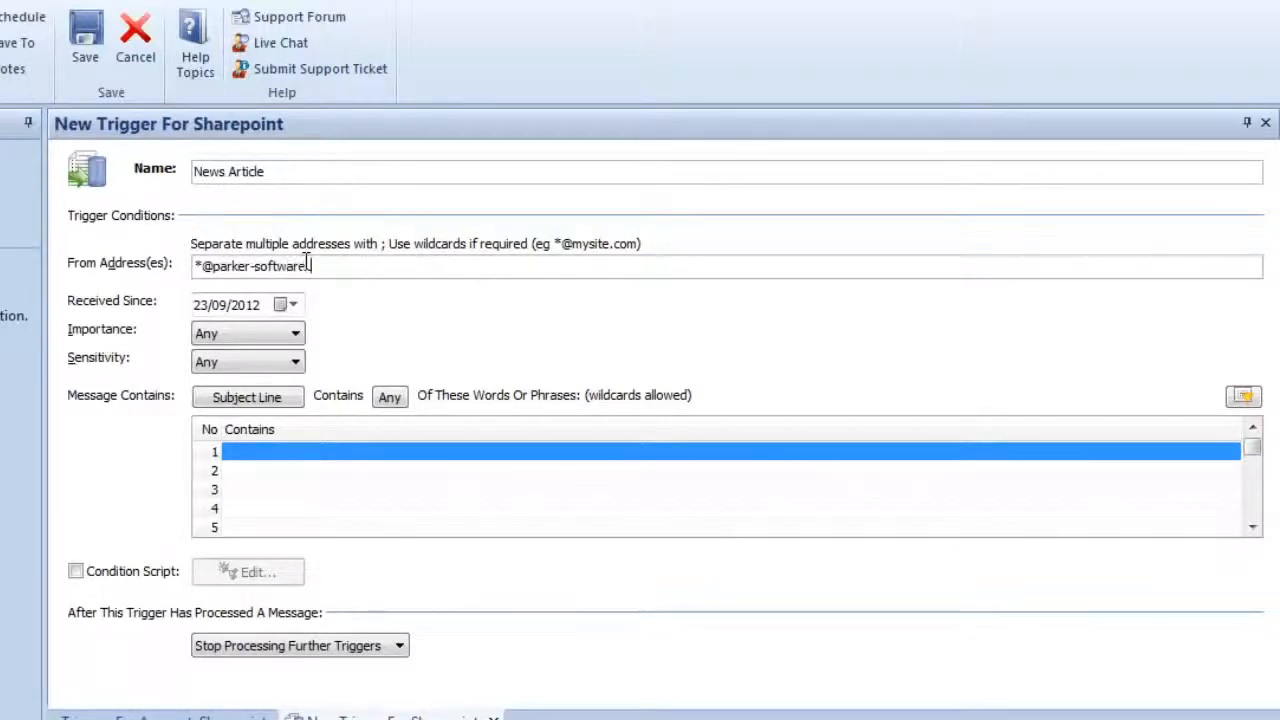
text(com)
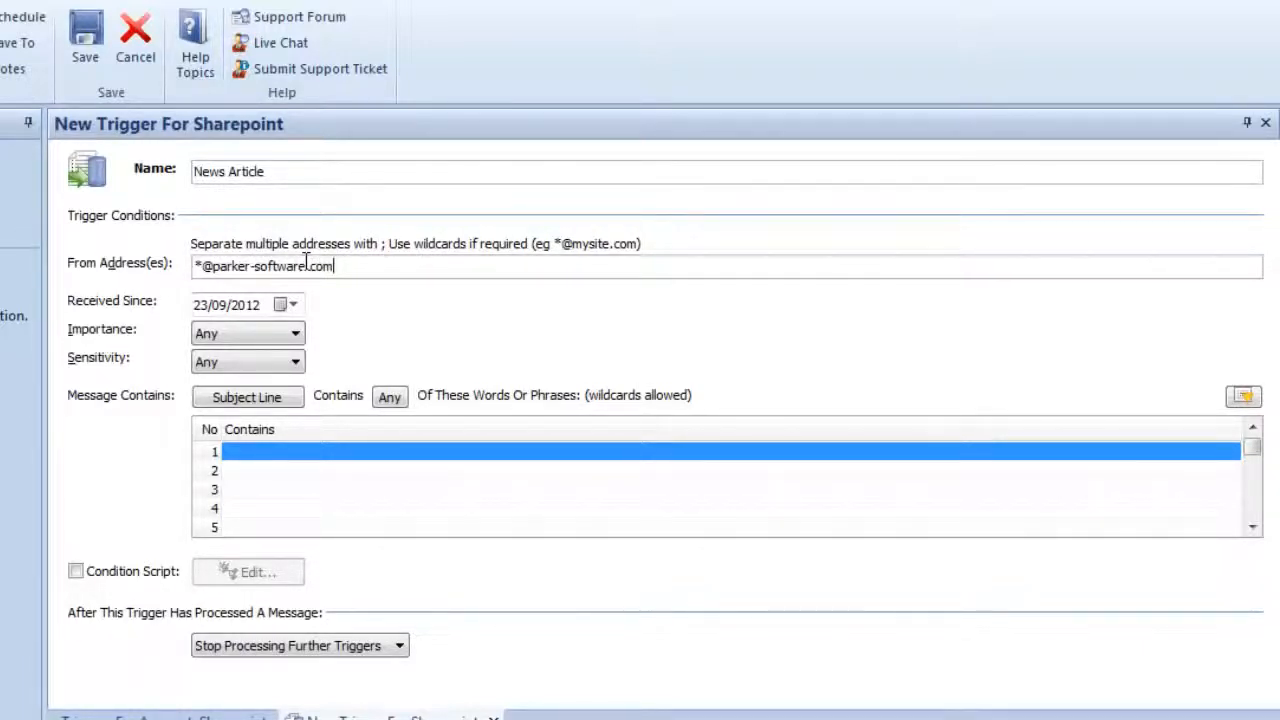
- Try two specific sender addresses separated by a semicolon, and reset the sender condition to the wildcard *
key(BackSpace)
text(m)
key(BackSpace)
key(BackSpace)
key(BackSpace)
key(BackSpace)
key(BackSpace)
key(BackSpace)
key(BackSpace)
key(BackSpace)
key(BackSpace)
key(BackSpace)
key(BackSpace)
key(BackSpace)
key(BackSpace)
key(BackSpace)
key(BackSpace)
key(BackSpace)
key(BackSpace)
key(BackSpace)
key(BackSpace)
key(BackSpace)
key(BackSpace)
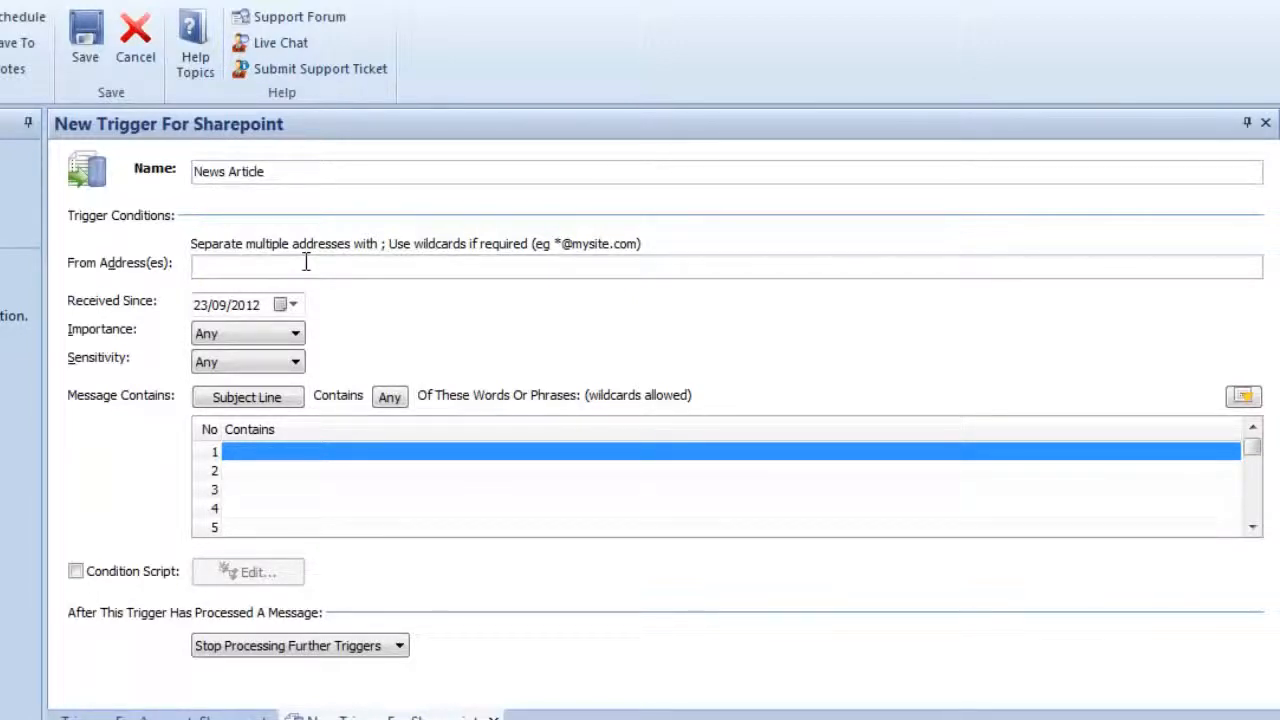
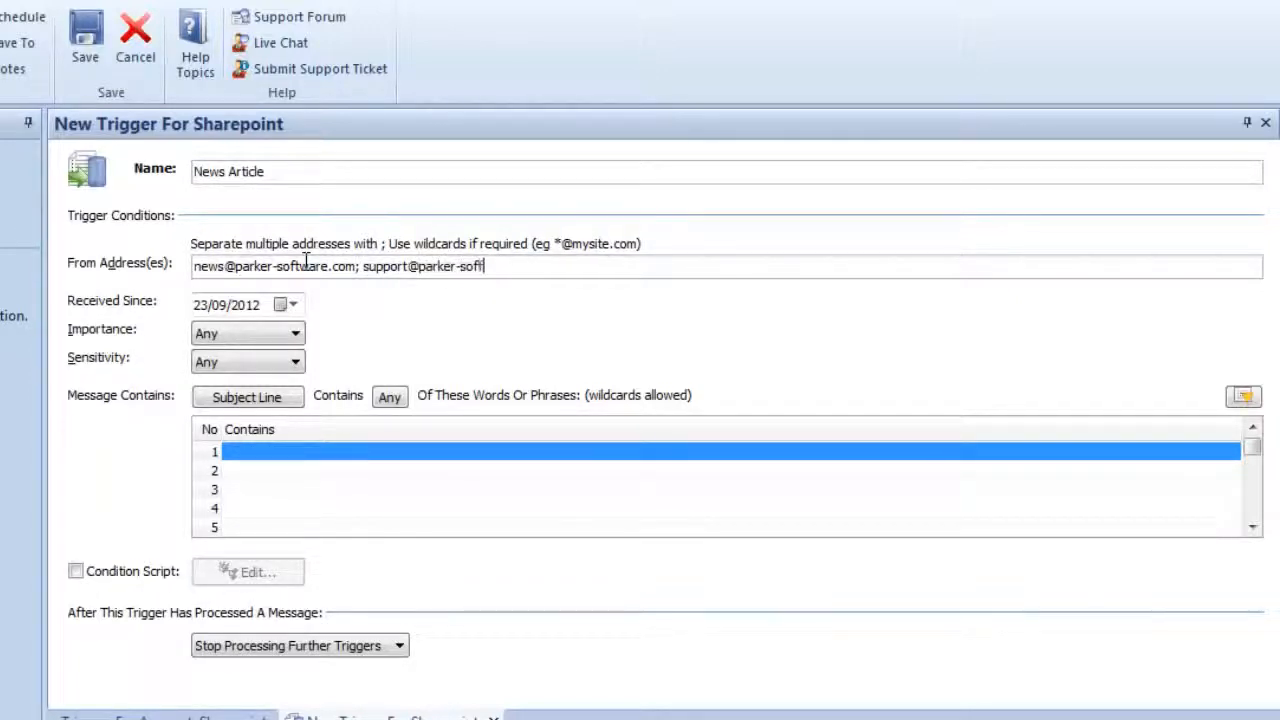
drag(540, 266, 183, 280)
text(*)
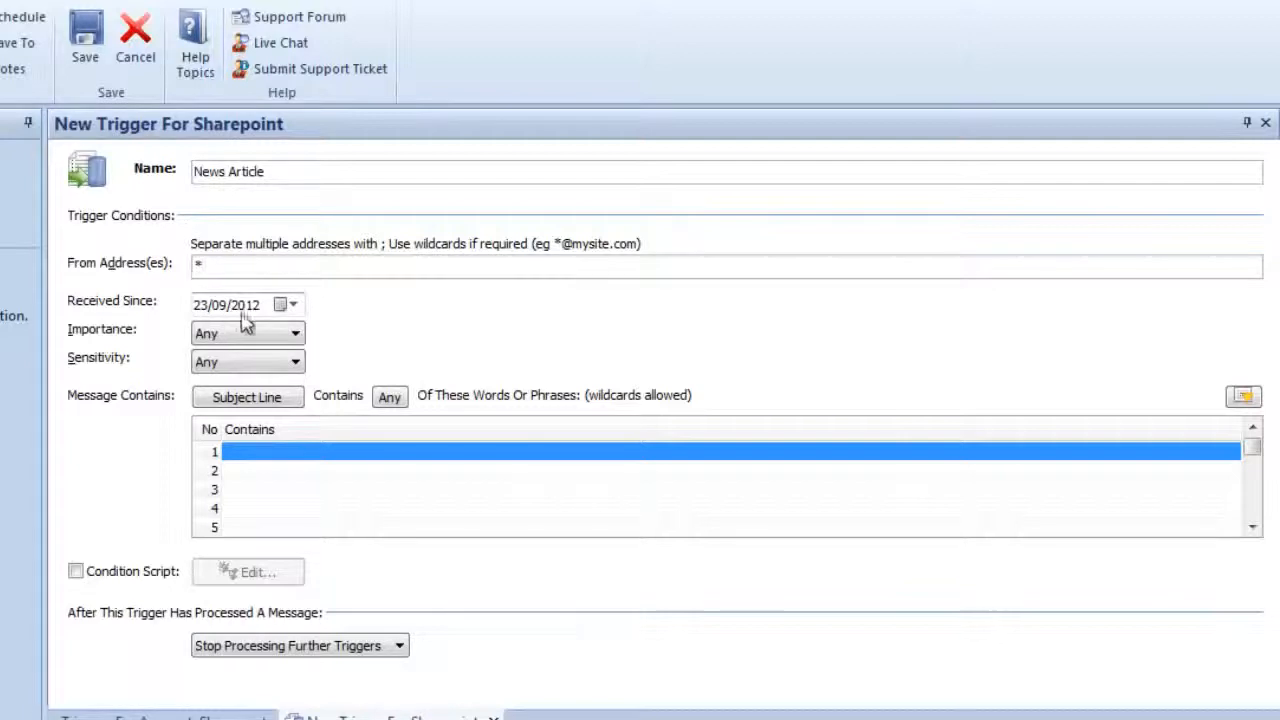
- Examine the choices for the trigger's received-since date, importance and sensitivity conditions
click(293, 305)
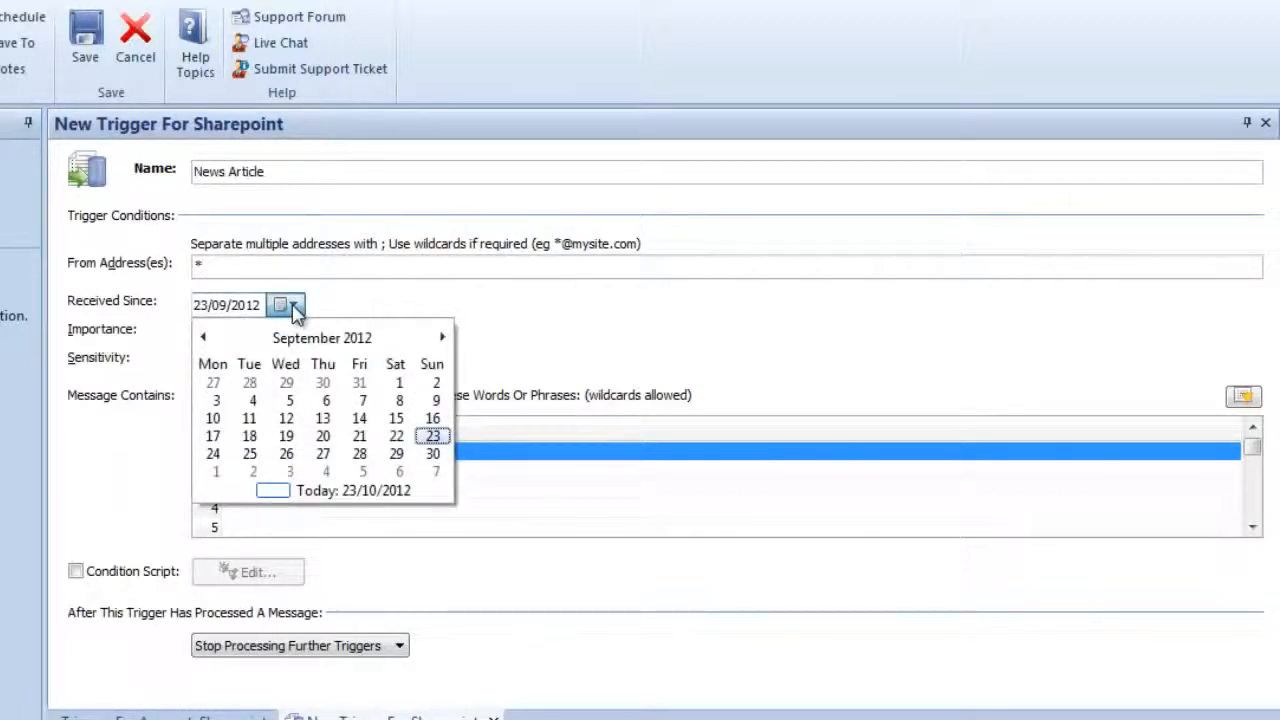
click(293, 305)
click(270, 338)
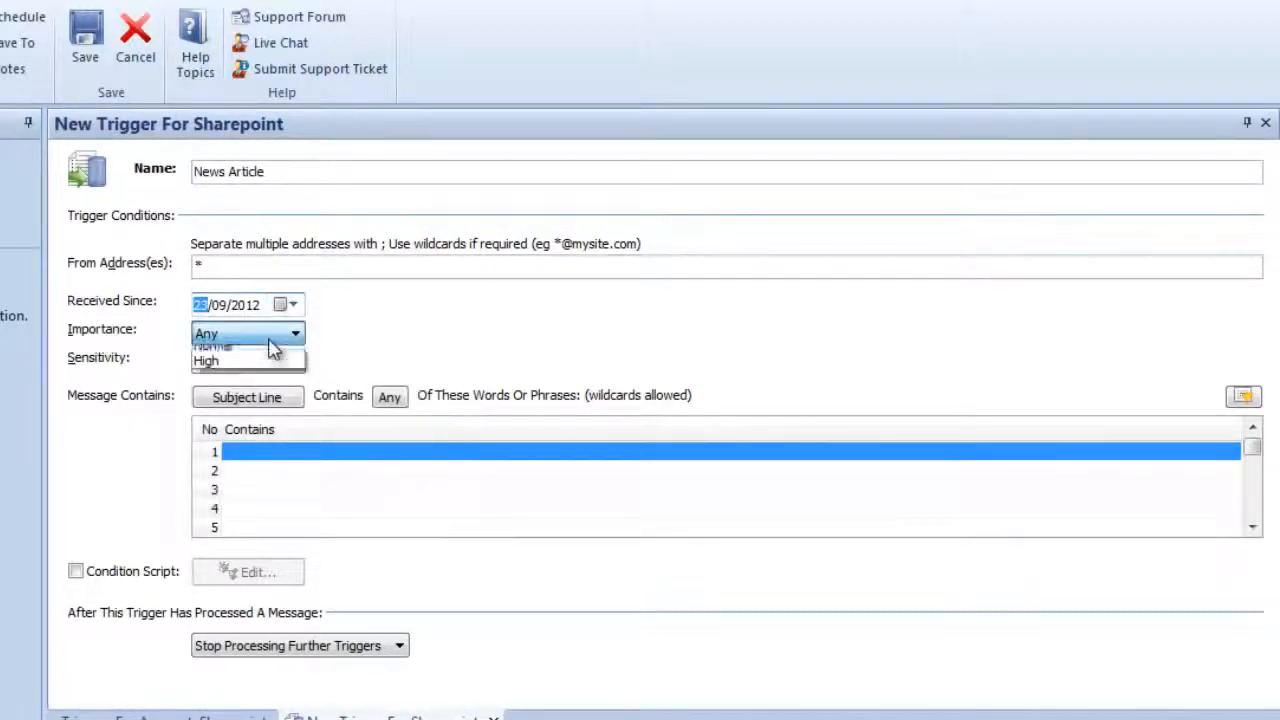
click(272, 350)
click(281, 362)
click(283, 368)
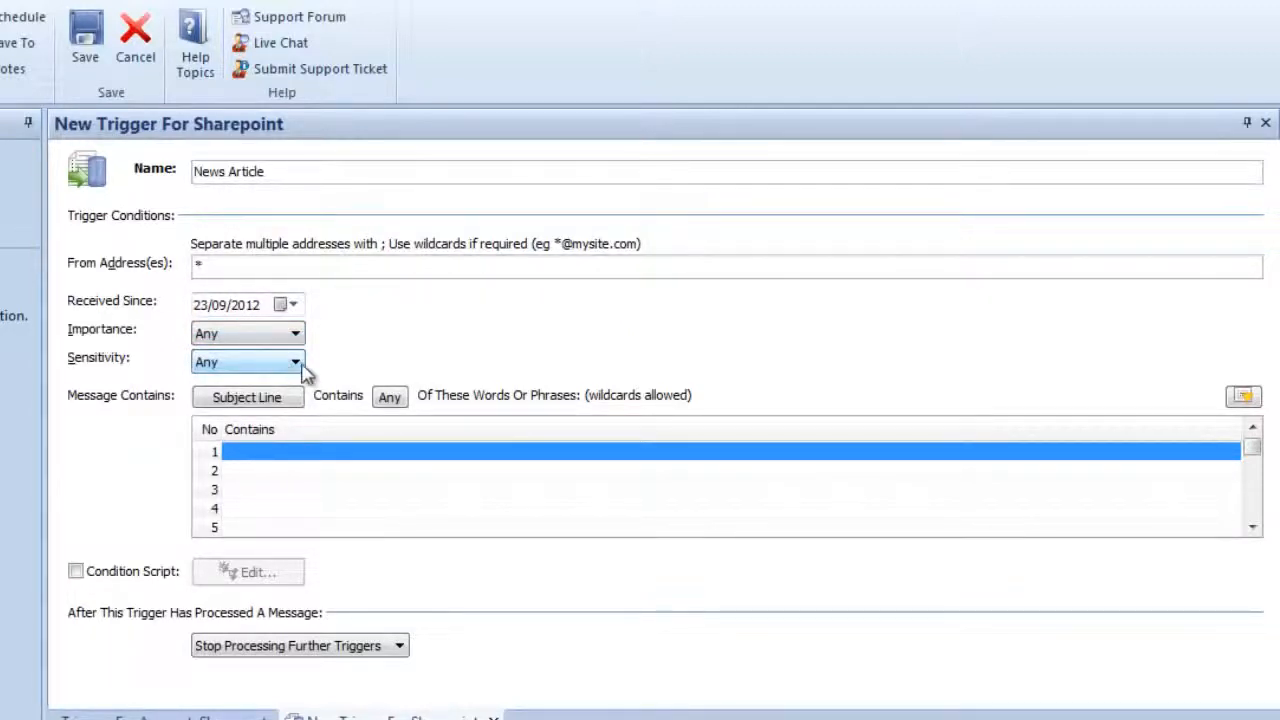
- Make the trigger match messages whose subject line contains any of the listed phrases, with News Article as the first phrase
click(231, 404)
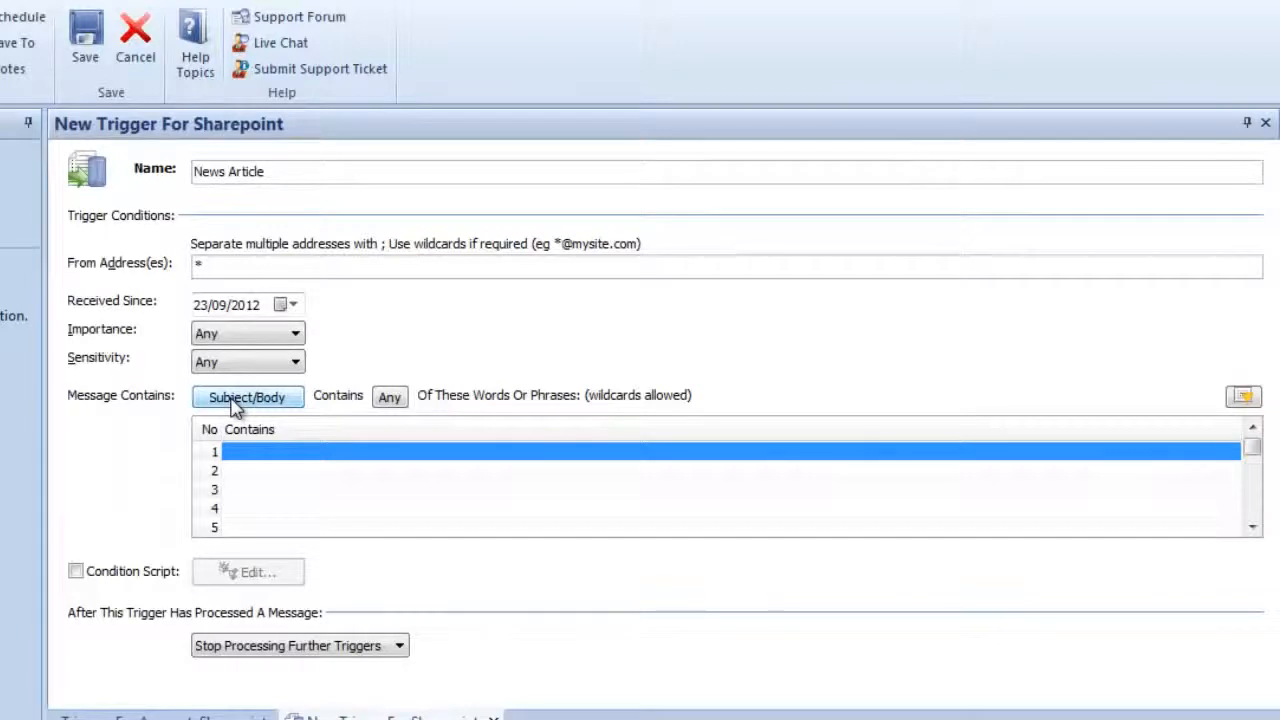
click(380, 398)
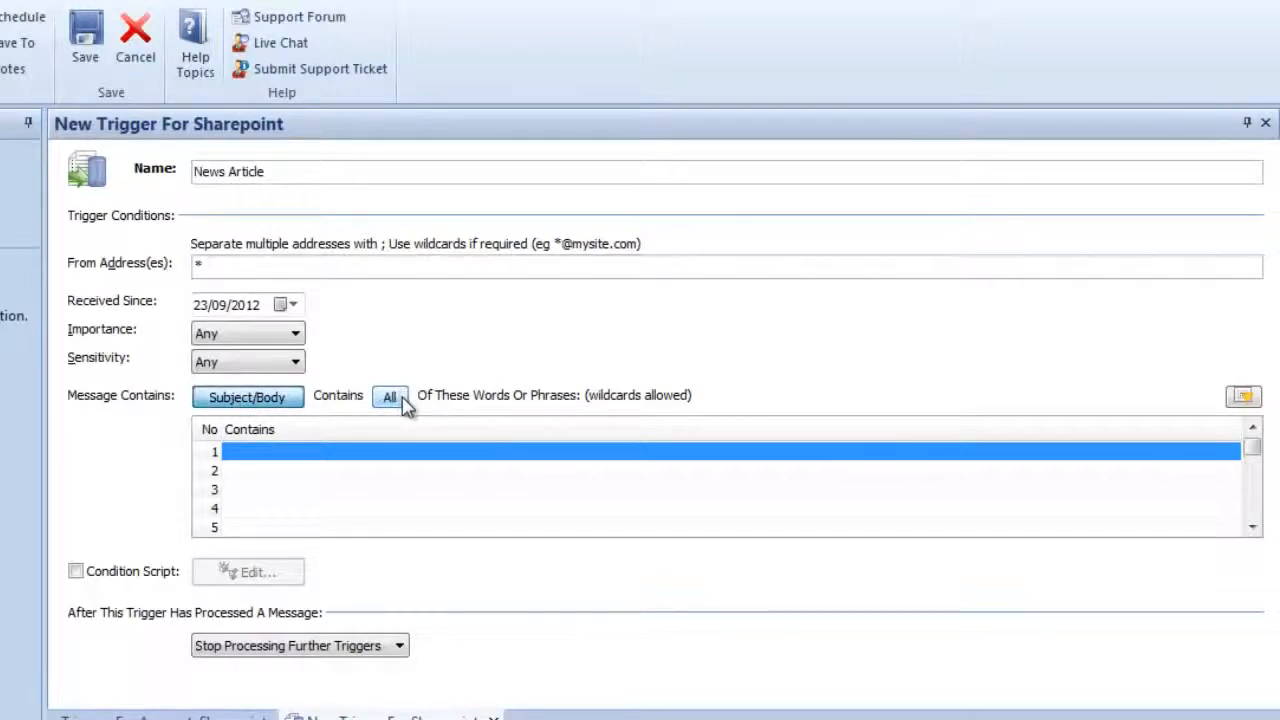
click(390, 398)
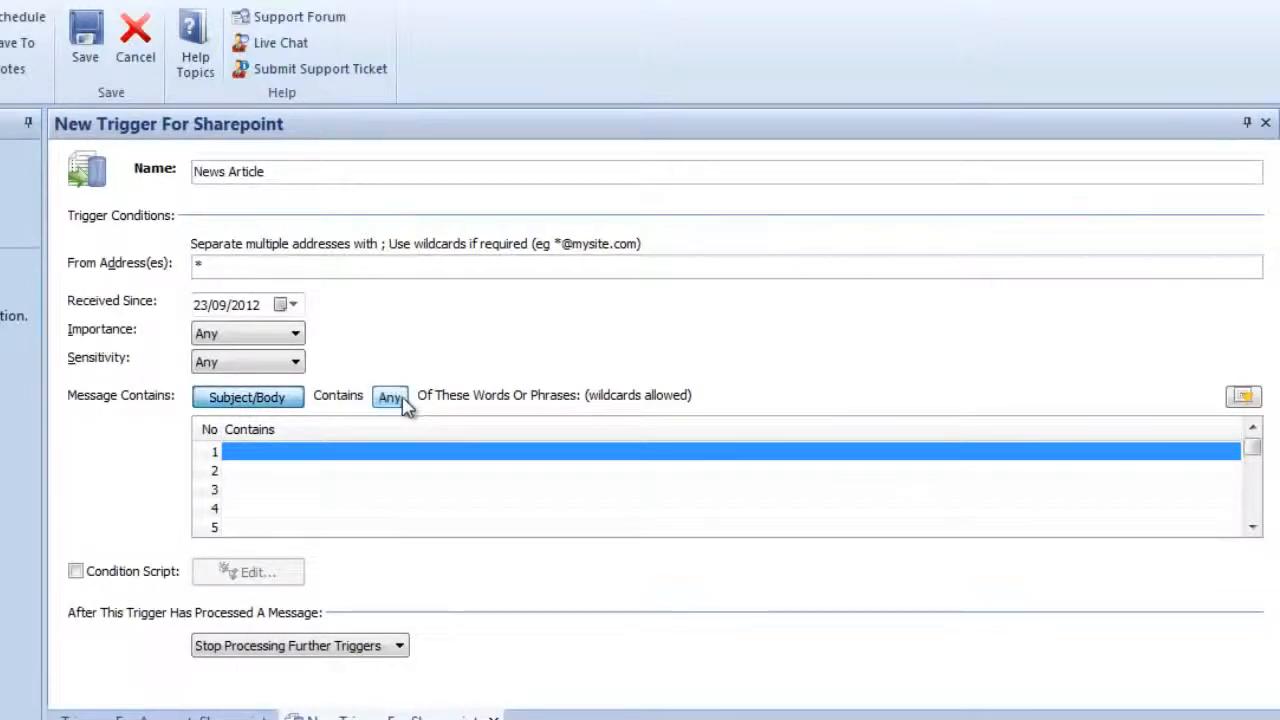
click(328, 451)
text(N)
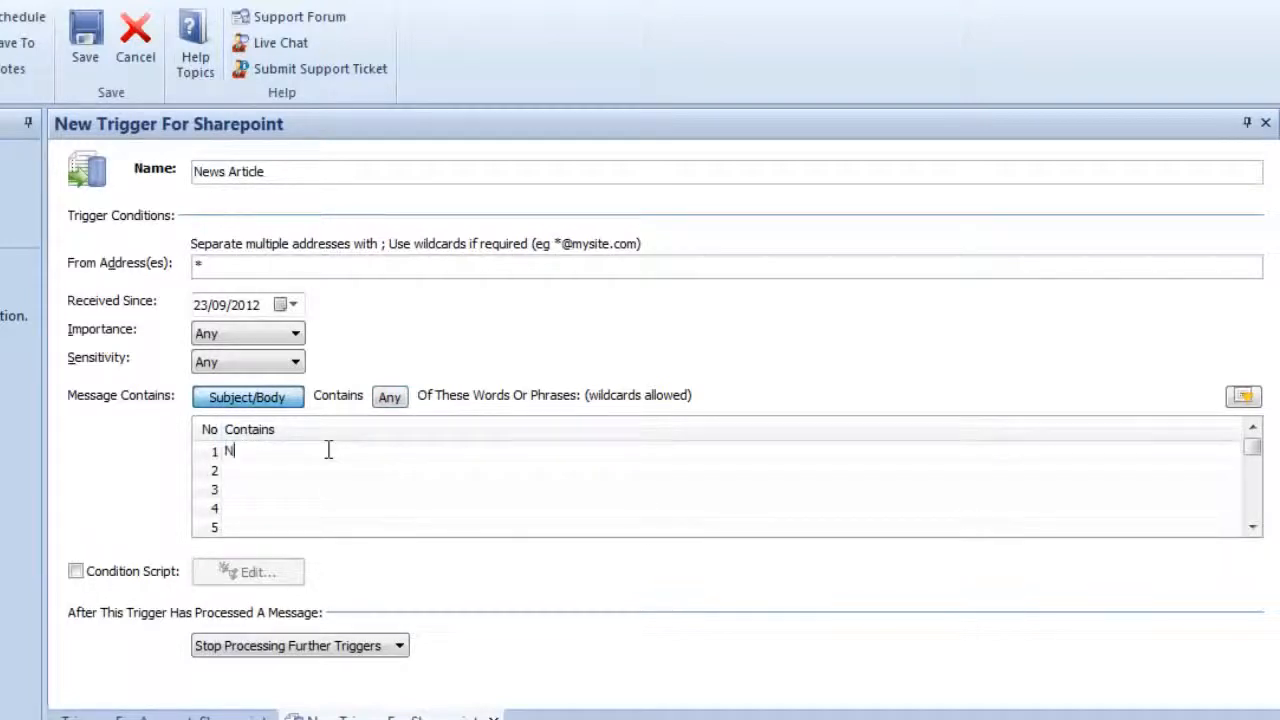
text(ews Article)
click(301, 474)
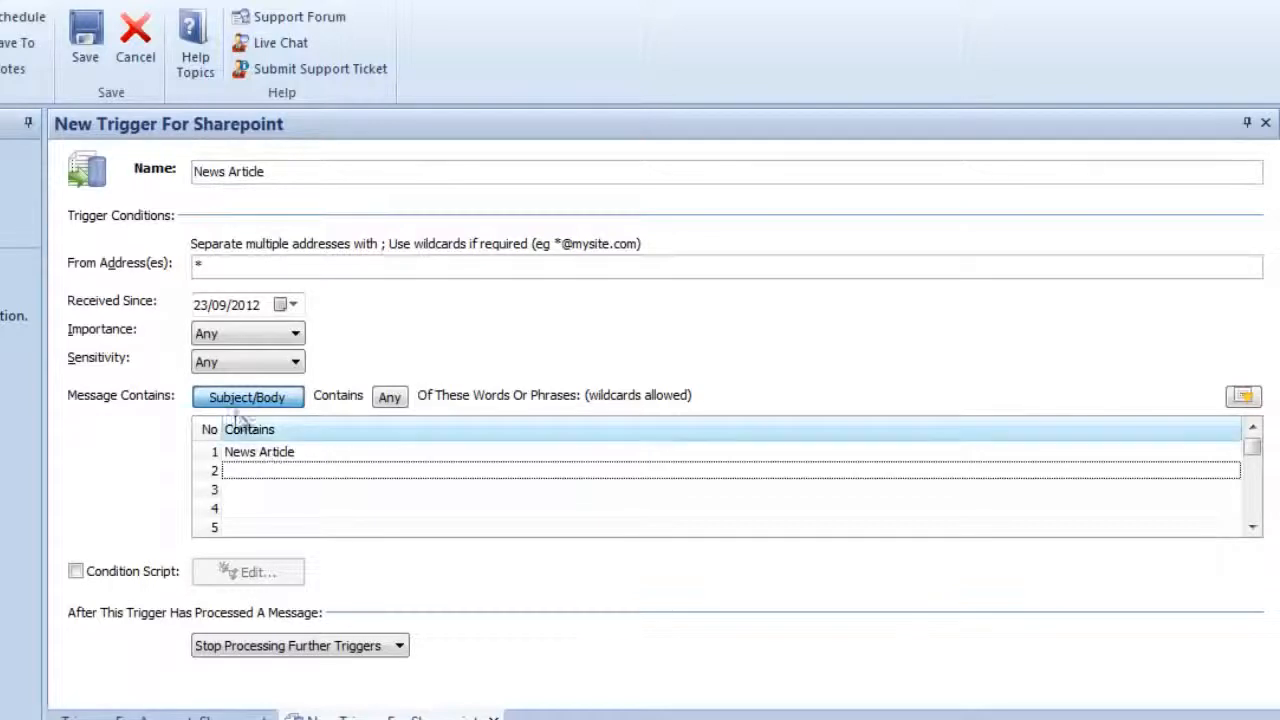
click(285, 403)
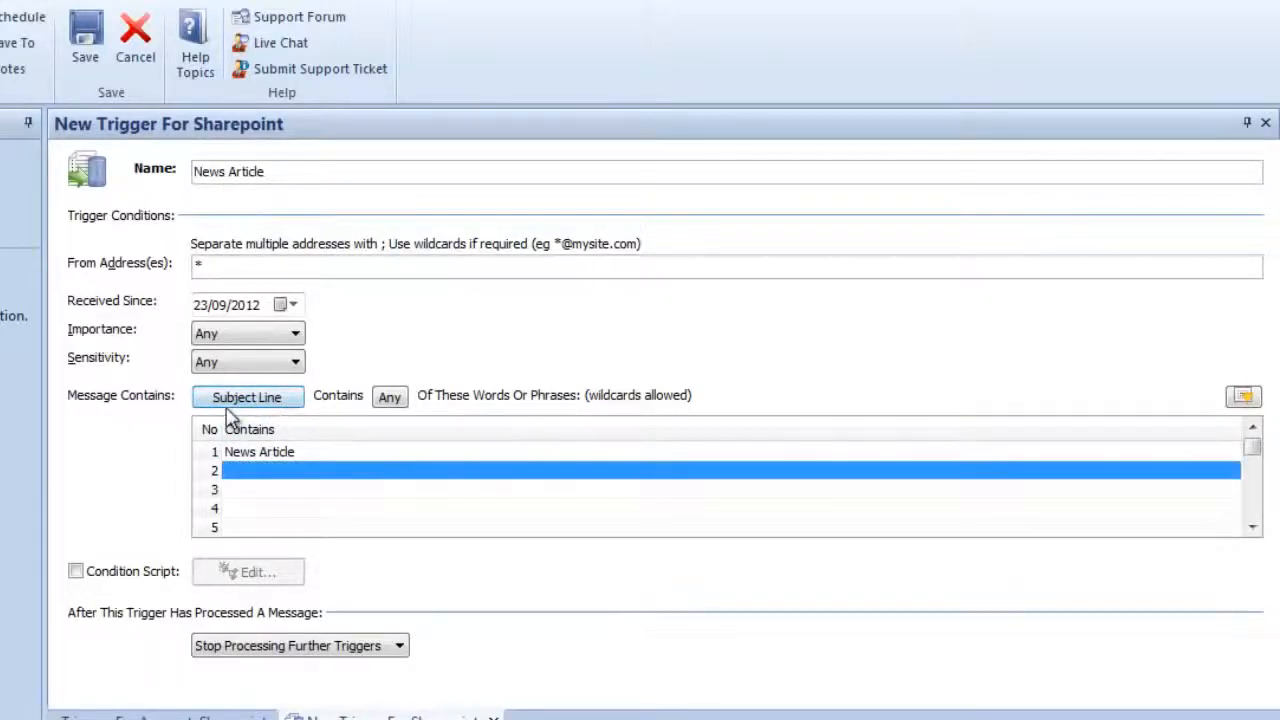
click(300, 455)
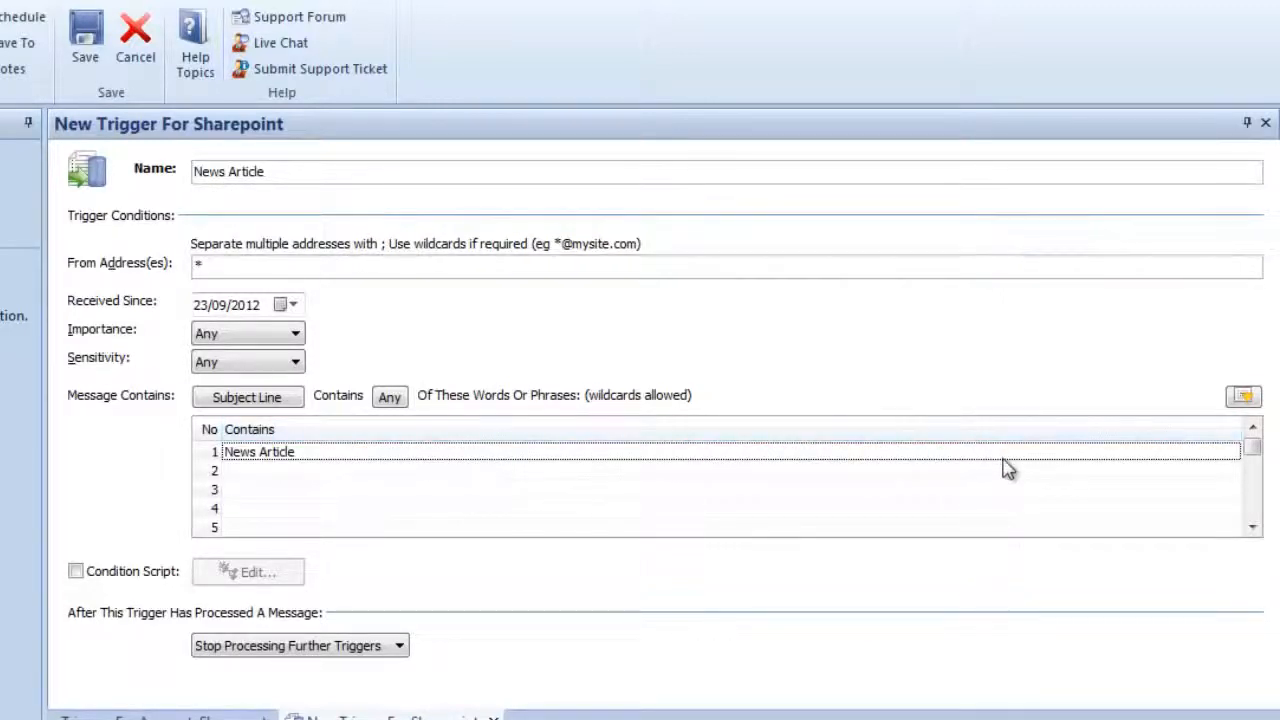
- Examine the field, comparison operator and value choices for an extended trigger condition in the Condition Editor
click(1243, 398)
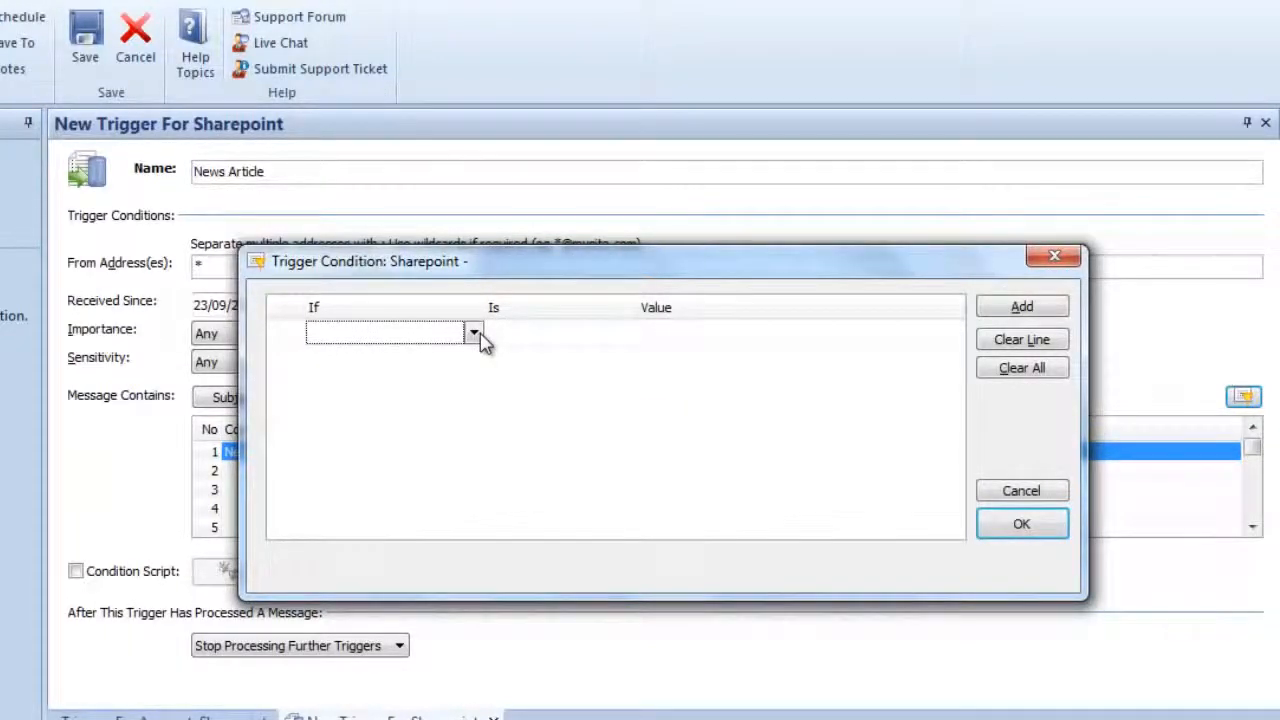
click(474, 333)
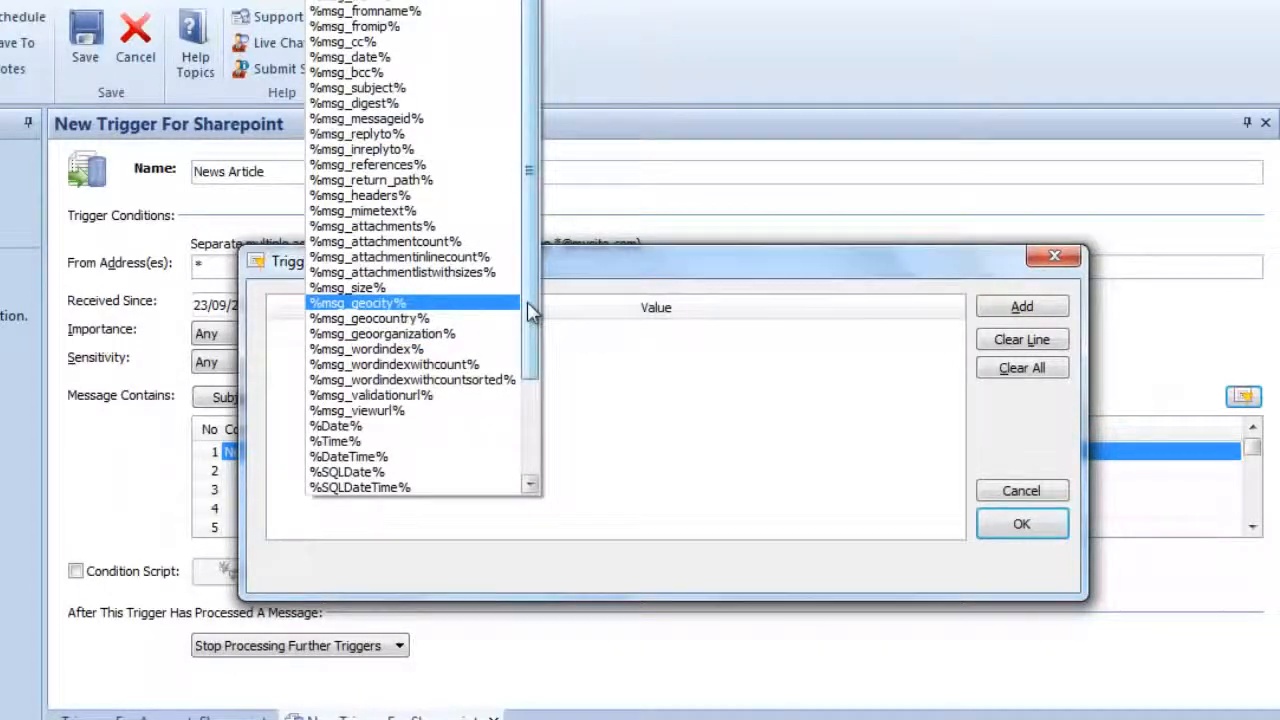
drag(527, 301, 548, 232)
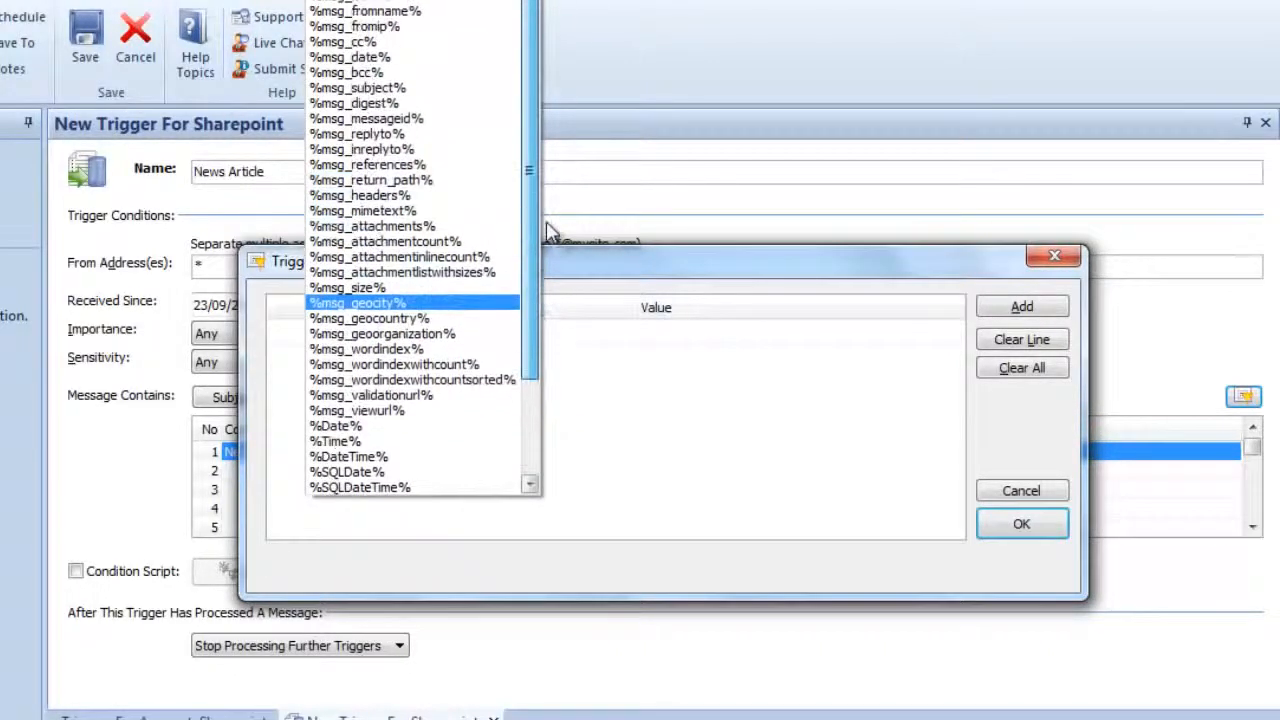
click(584, 270)
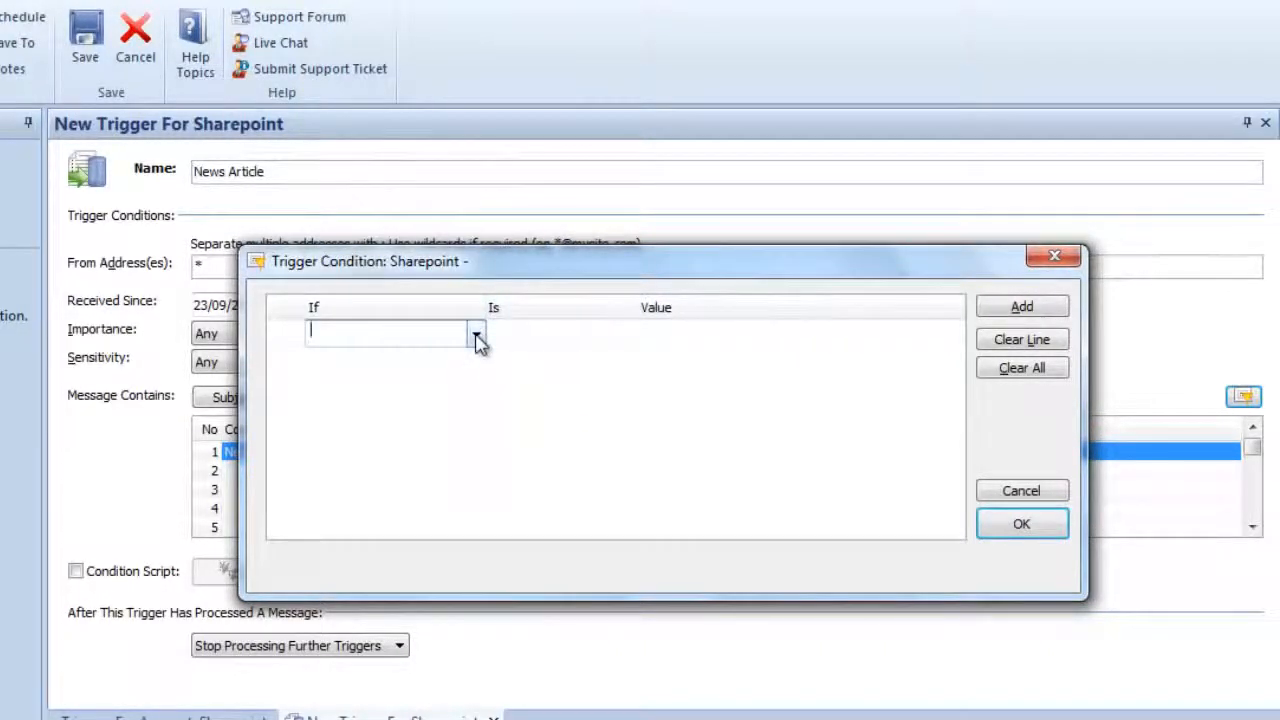
click(551, 340)
click(629, 337)
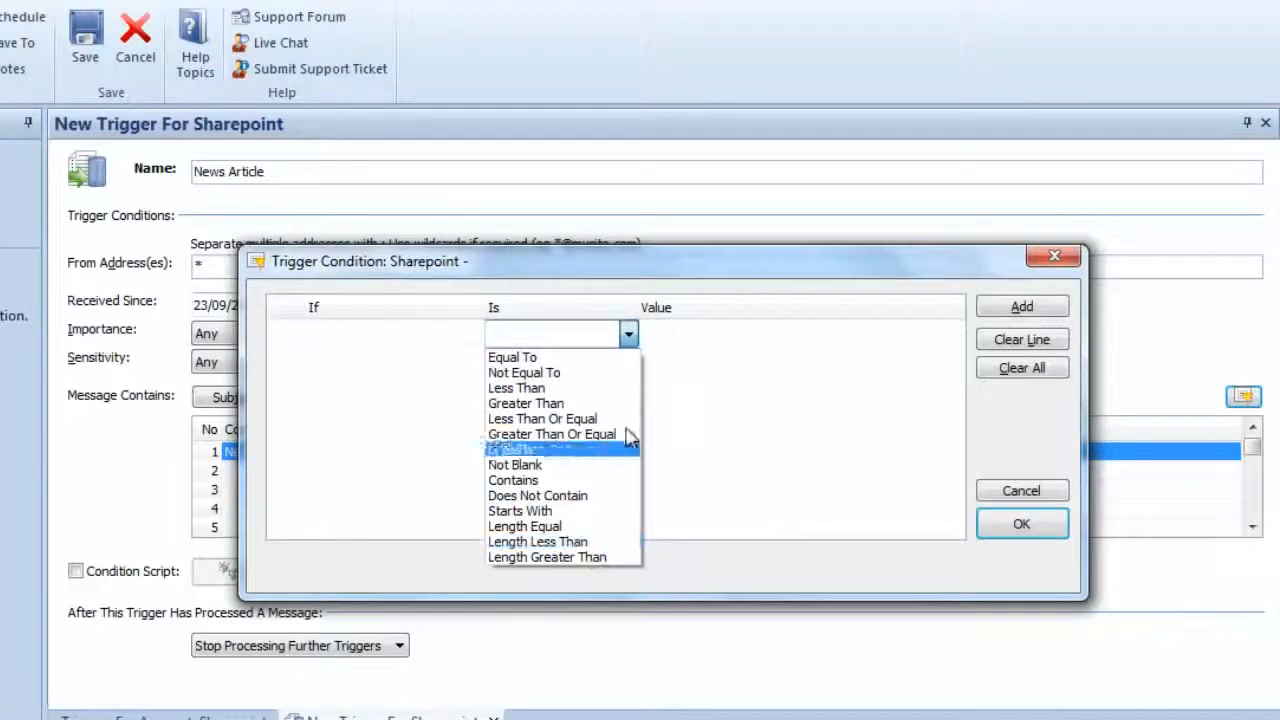
click(629, 345)
click(672, 340)
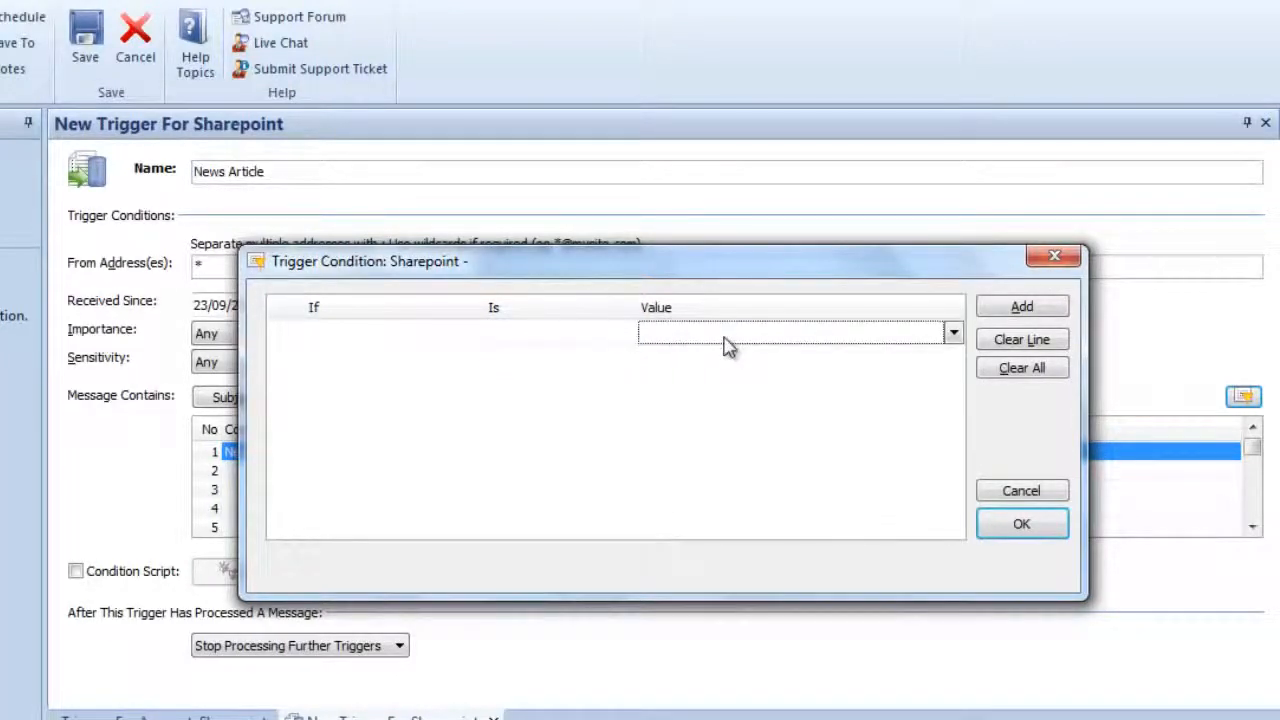
click(953, 333)
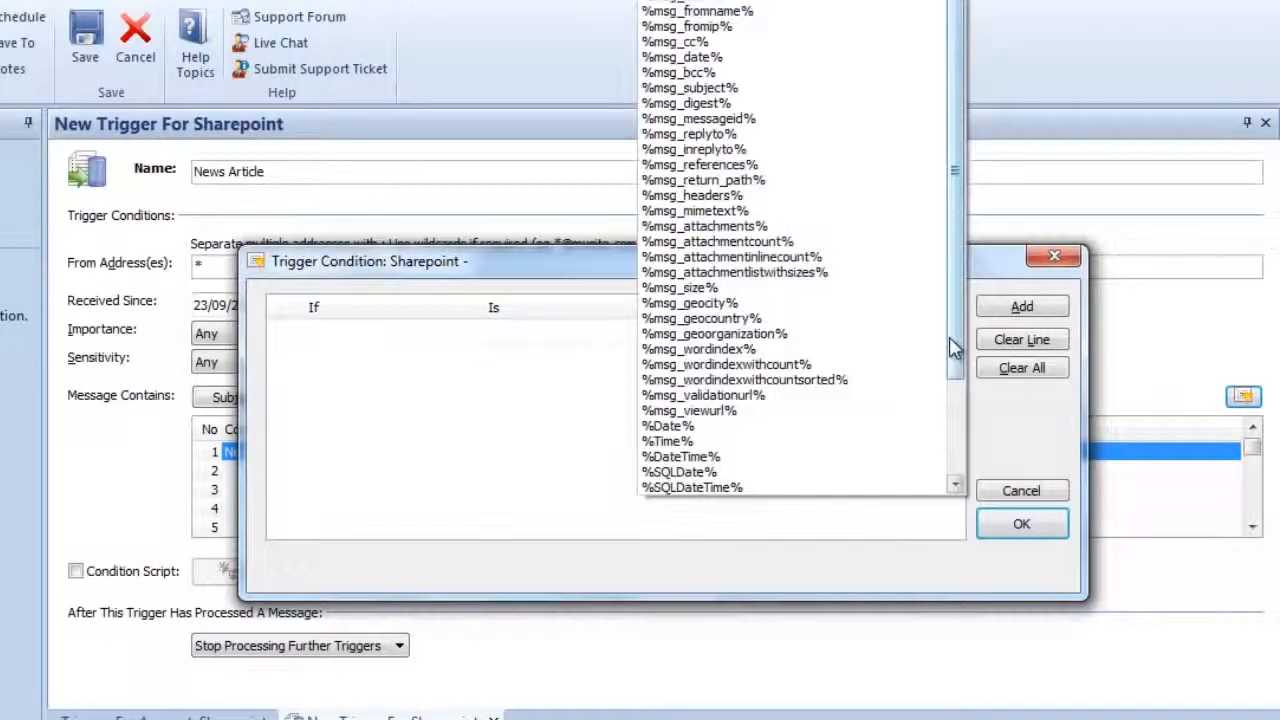
drag(954, 332, 986, 258)
click(590, 392)
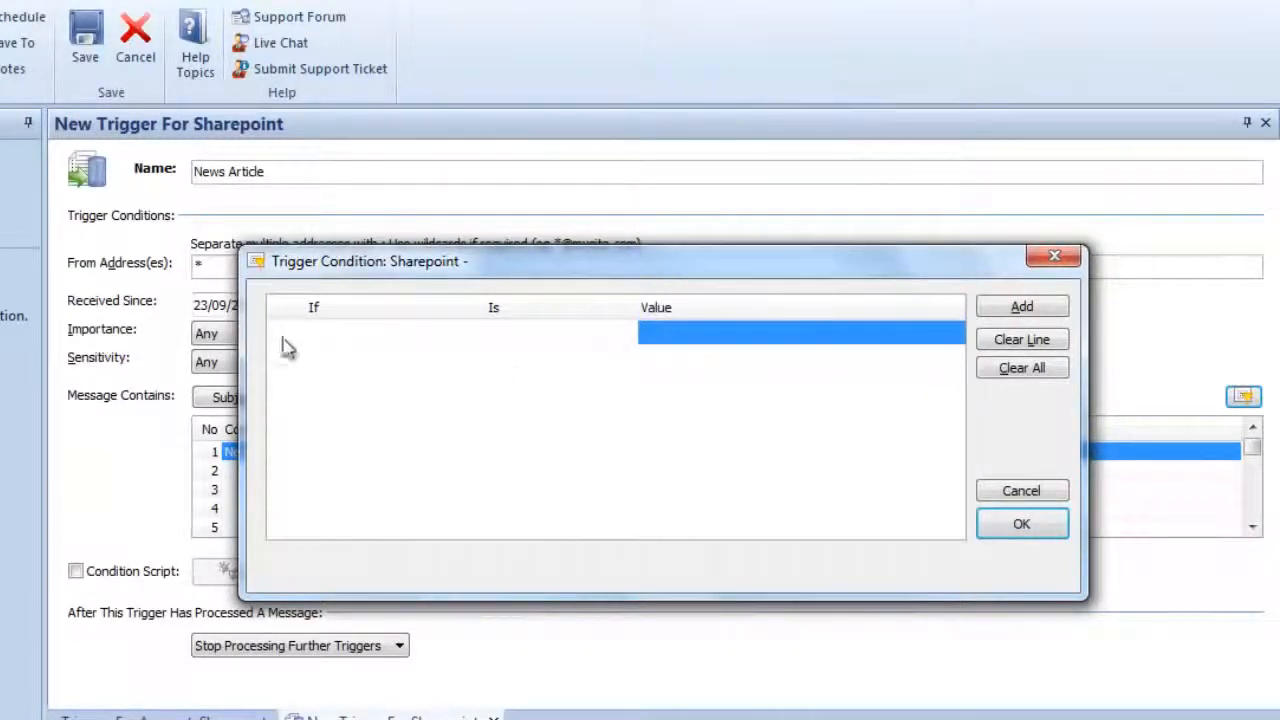
- Examine the And/Or connectors for the extended trigger condition, and close the Condition Editor with no condition entered
click(294, 334)
click(297, 334)
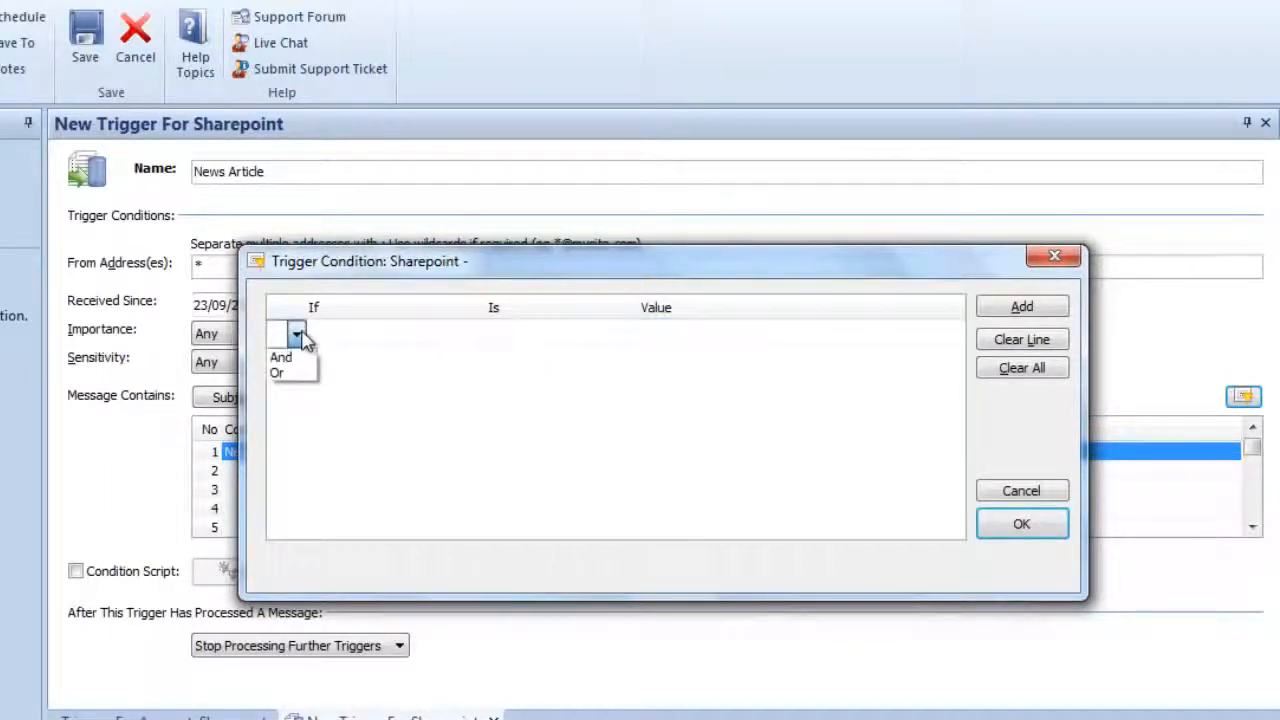
click(300, 336)
click(535, 374)
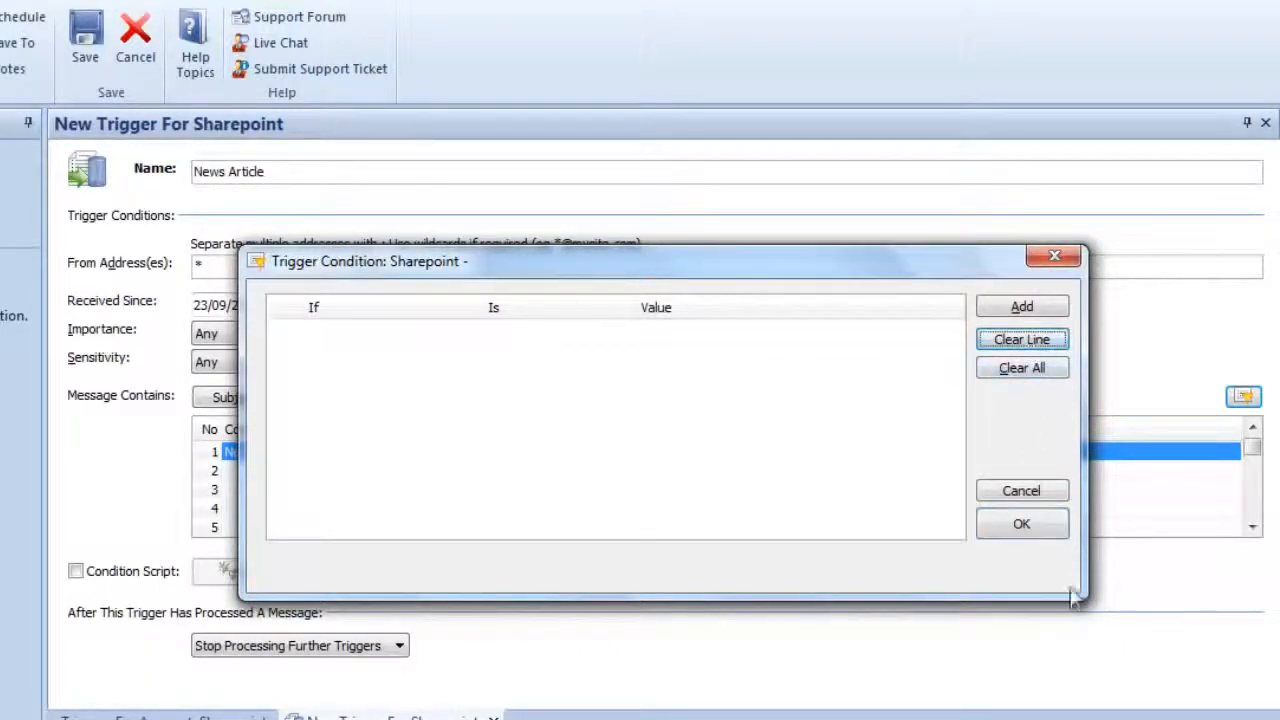
click(1041, 530)
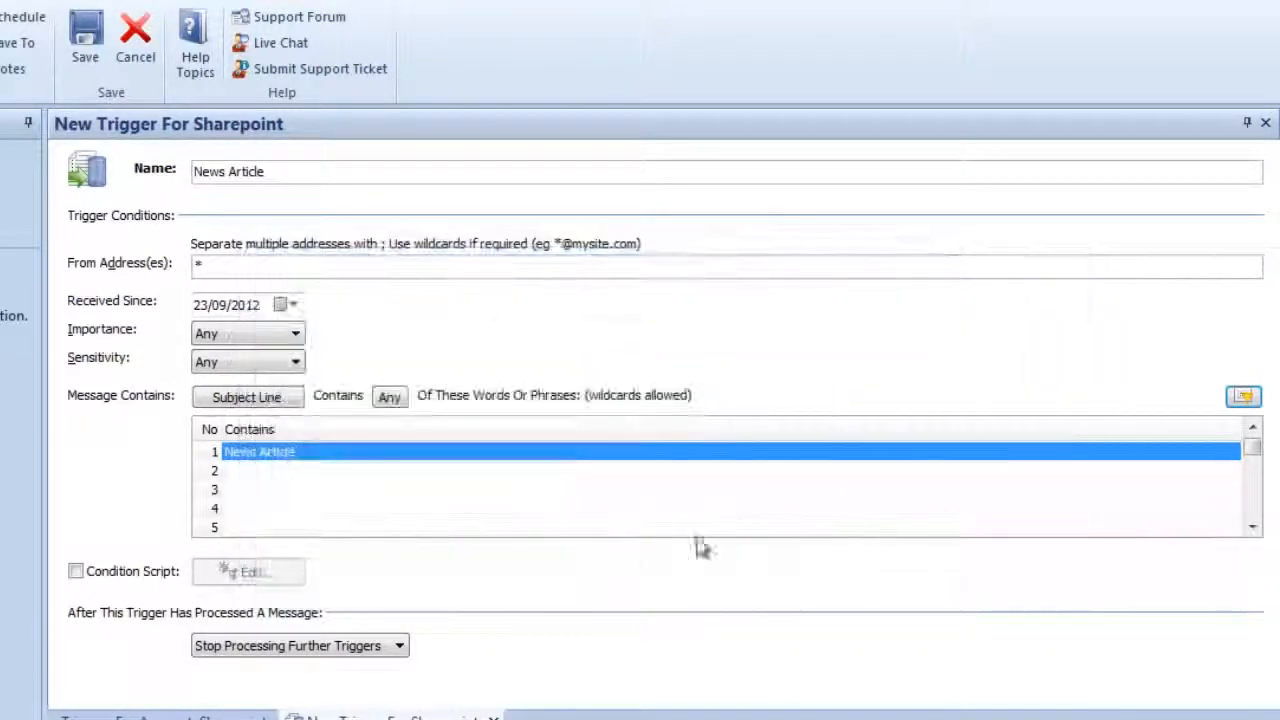
- Enable the trigger's condition script, review its default code in the script editor, and close the editor
click(76, 572)
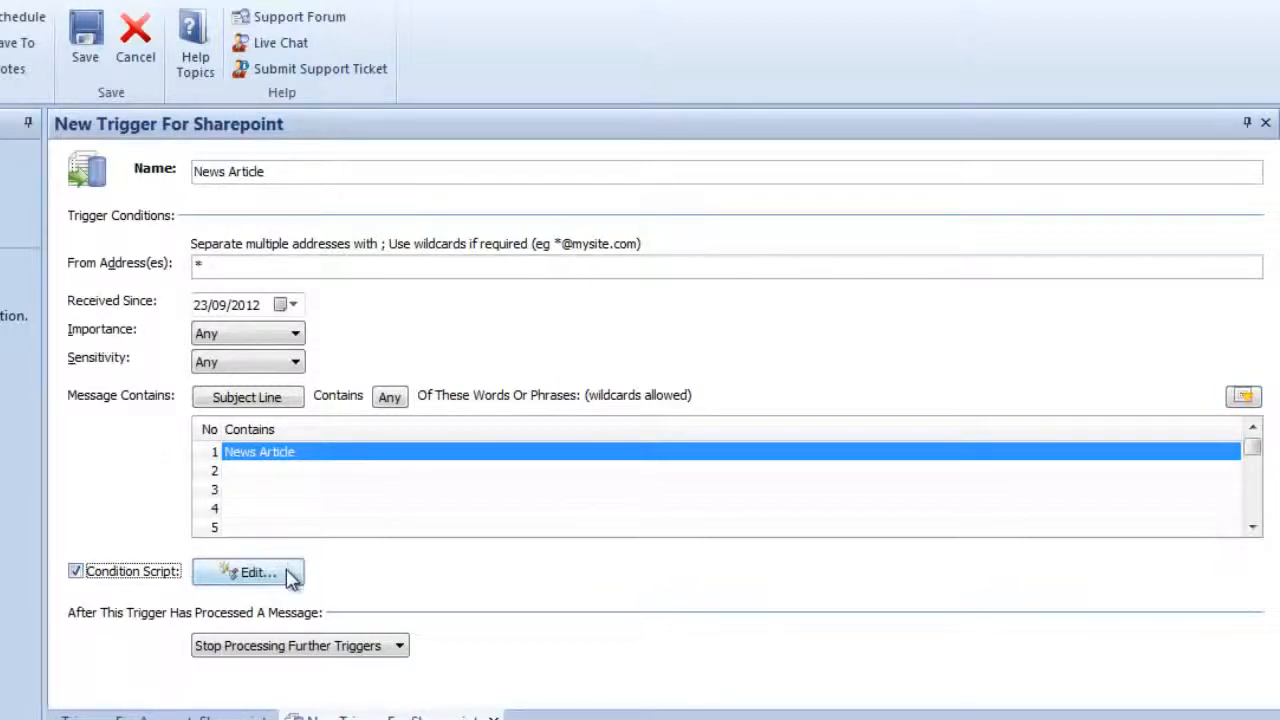
click(288, 575)
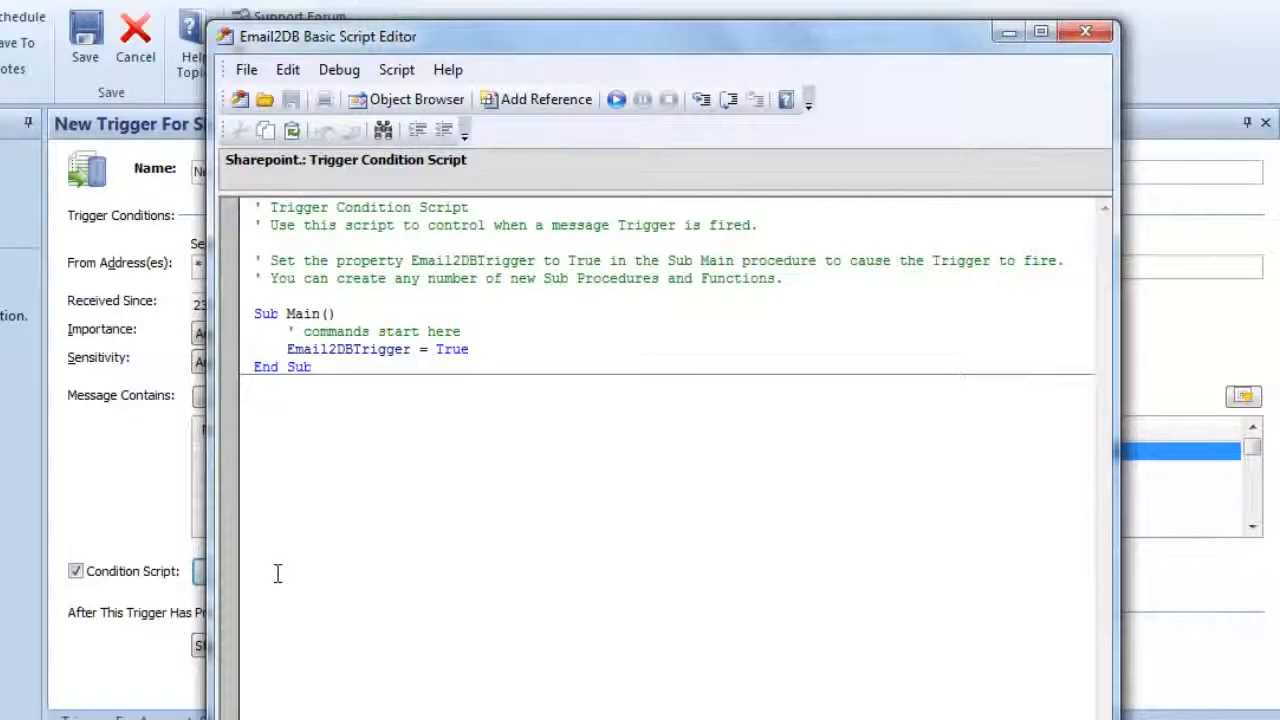
drag(571, 42, 524, 5)
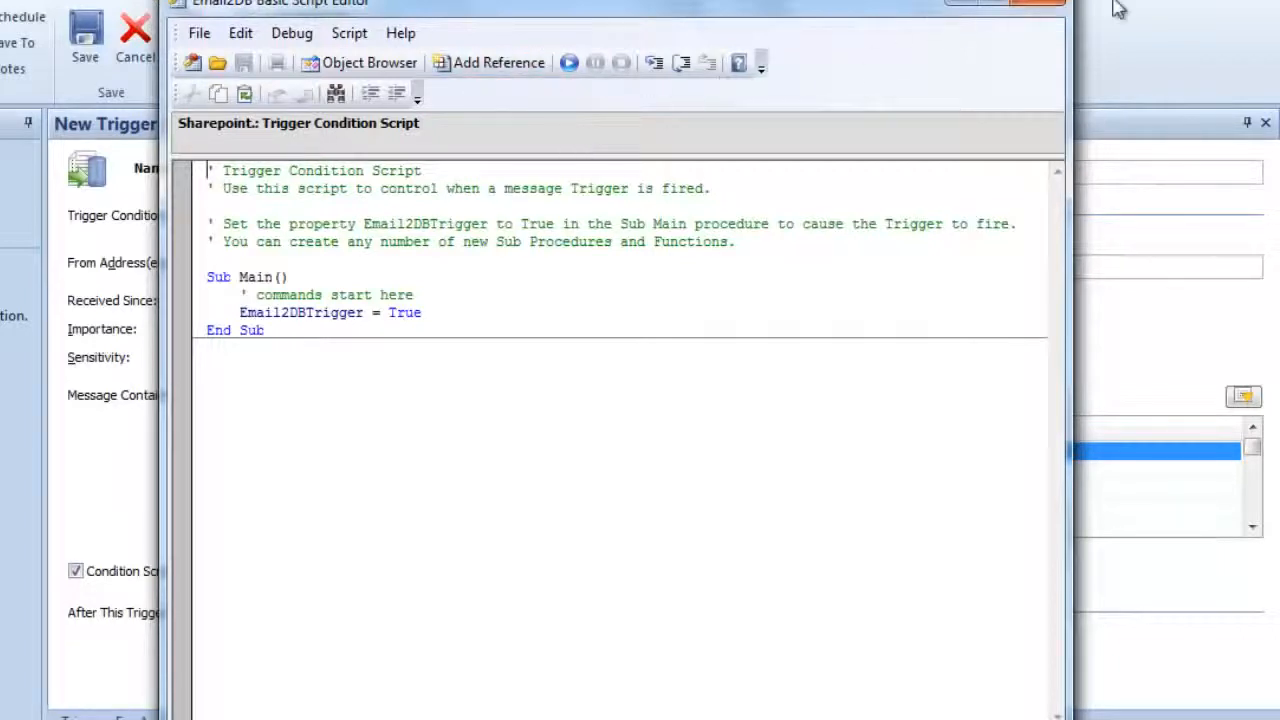
click(1040, 10)
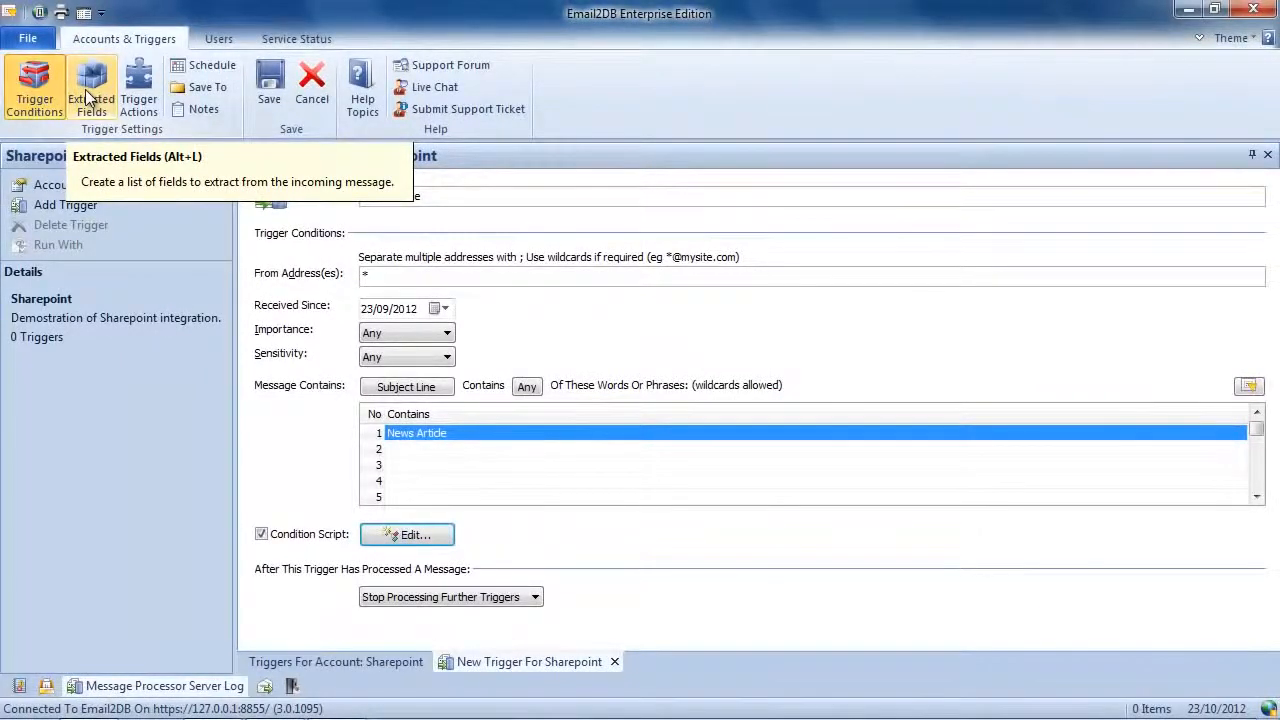
- Start a new extracted field for the trigger and name it Name
click(90, 97)
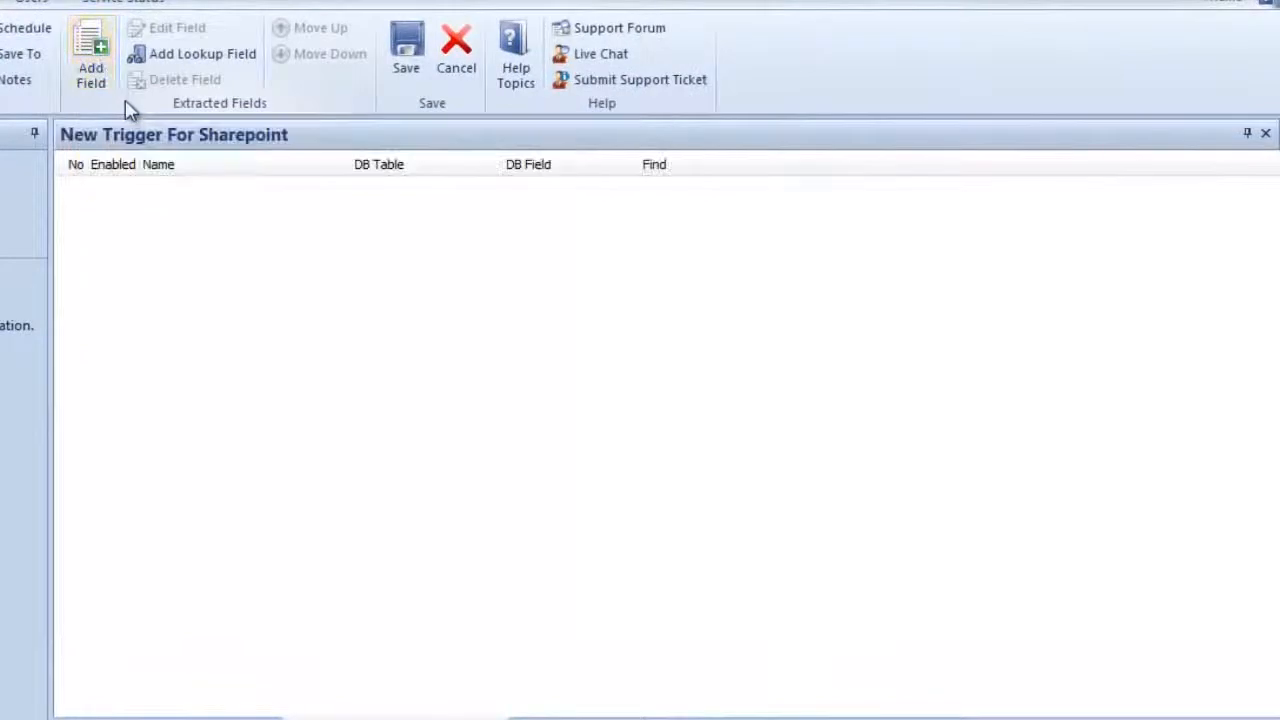
click(92, 72)
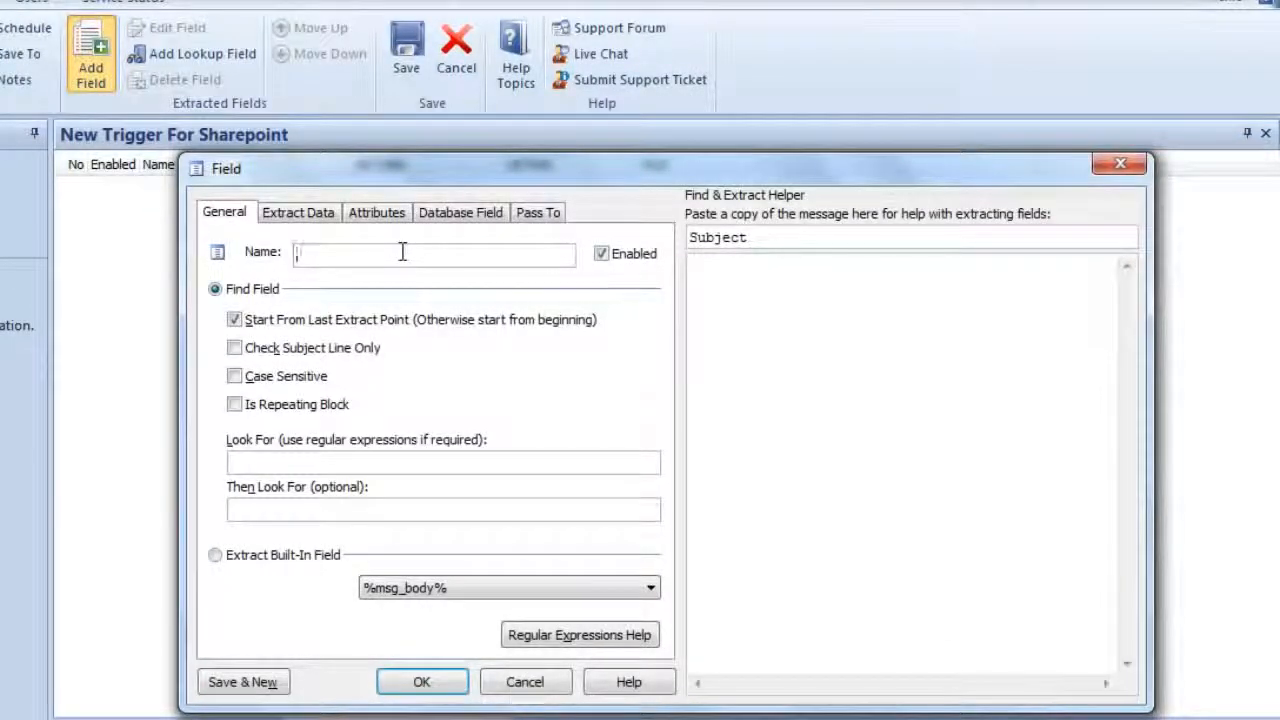
text(Name)
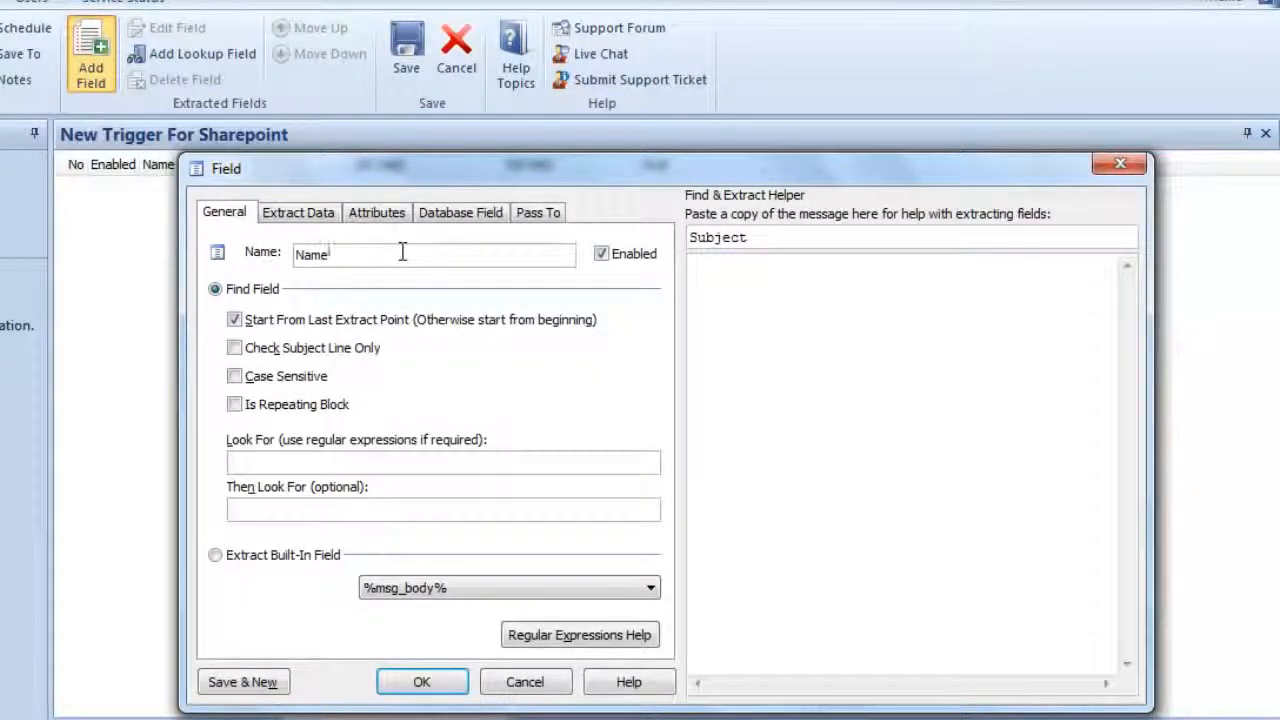
- Enter a sample message line with the label Name: and a person's full name in the extract helper, and make the field look for Name:
click(749, 304)
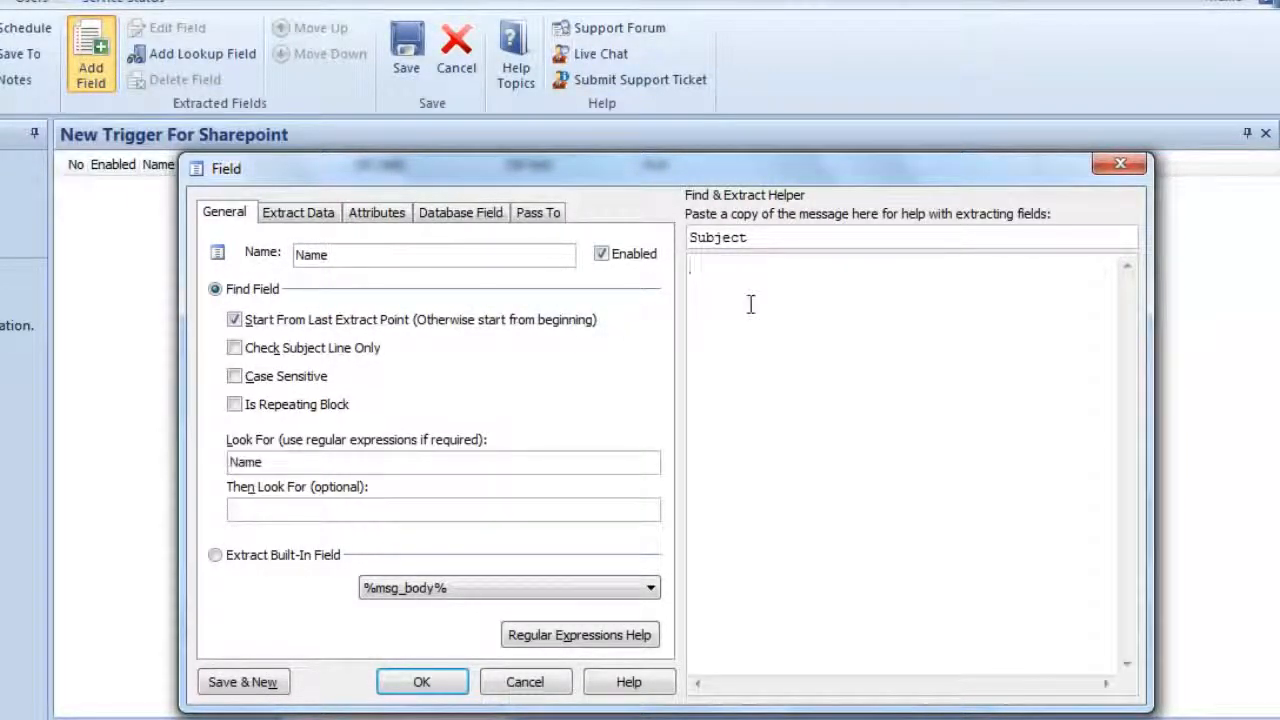
text(Name:)
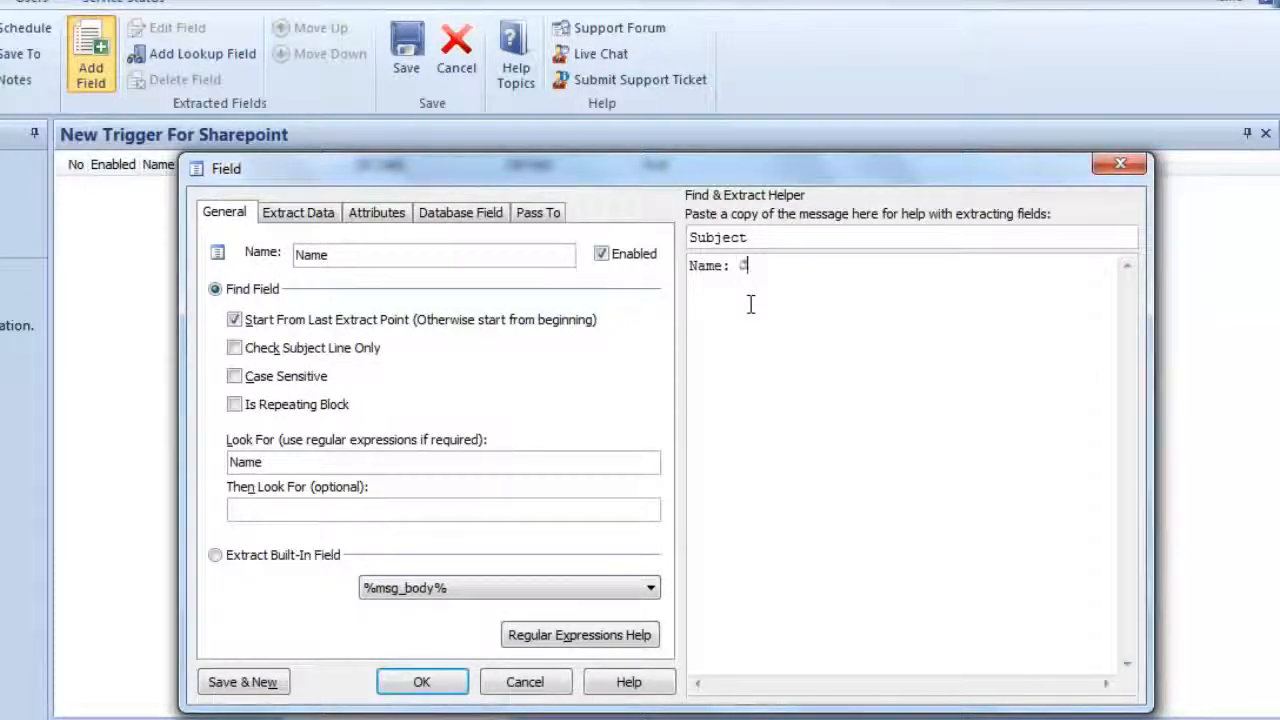
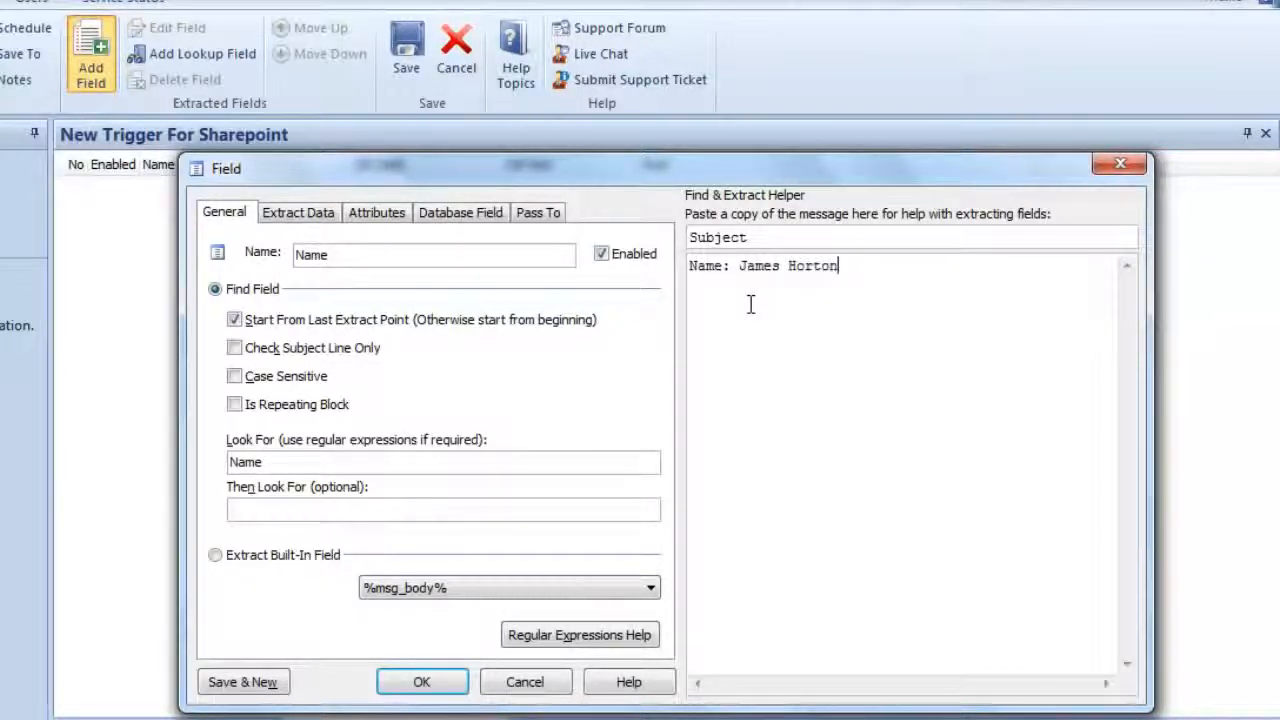
click(385, 254)
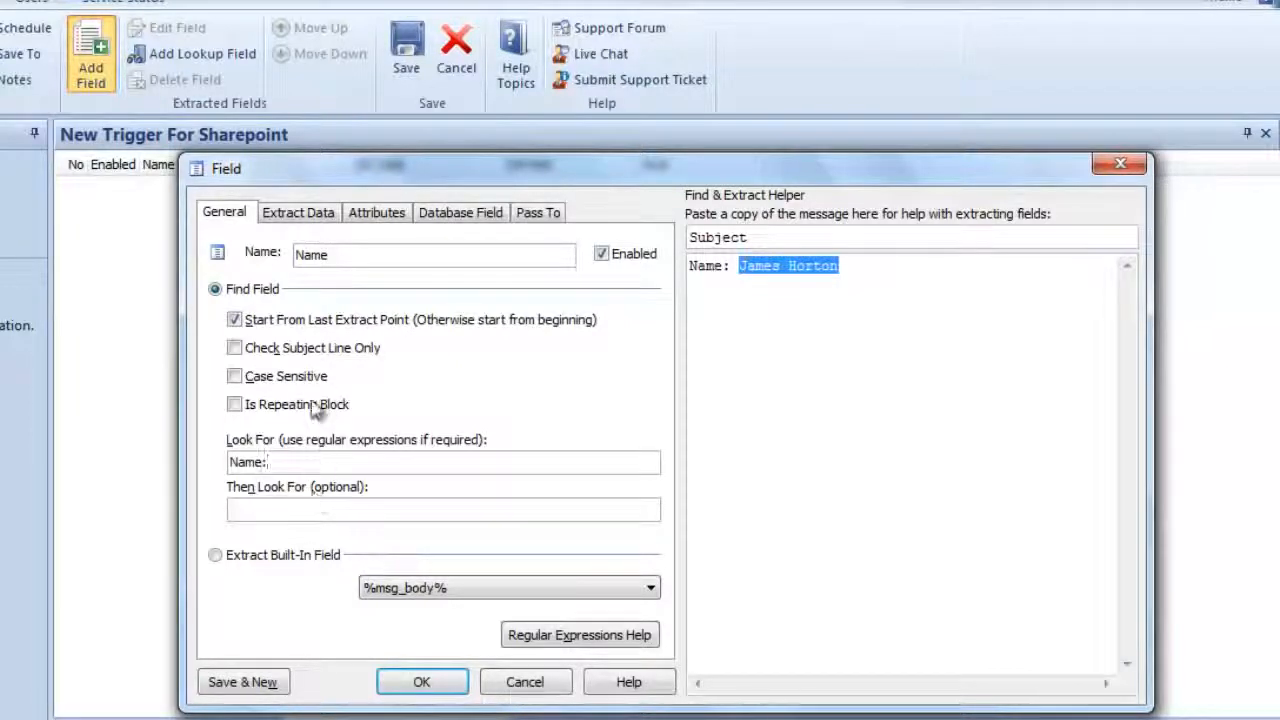
- Examine the field's data extraction, attribute, database field and pass-to settings, and return to its general settings
click(300, 216)
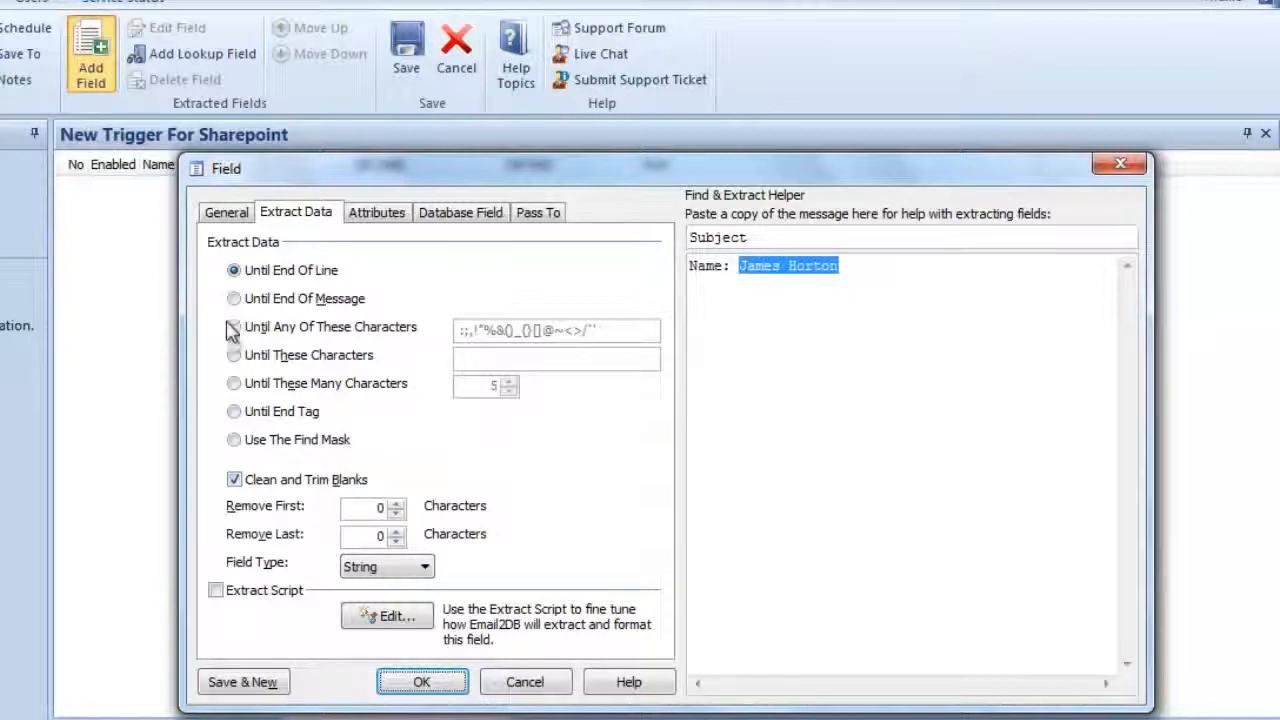
click(229, 215)
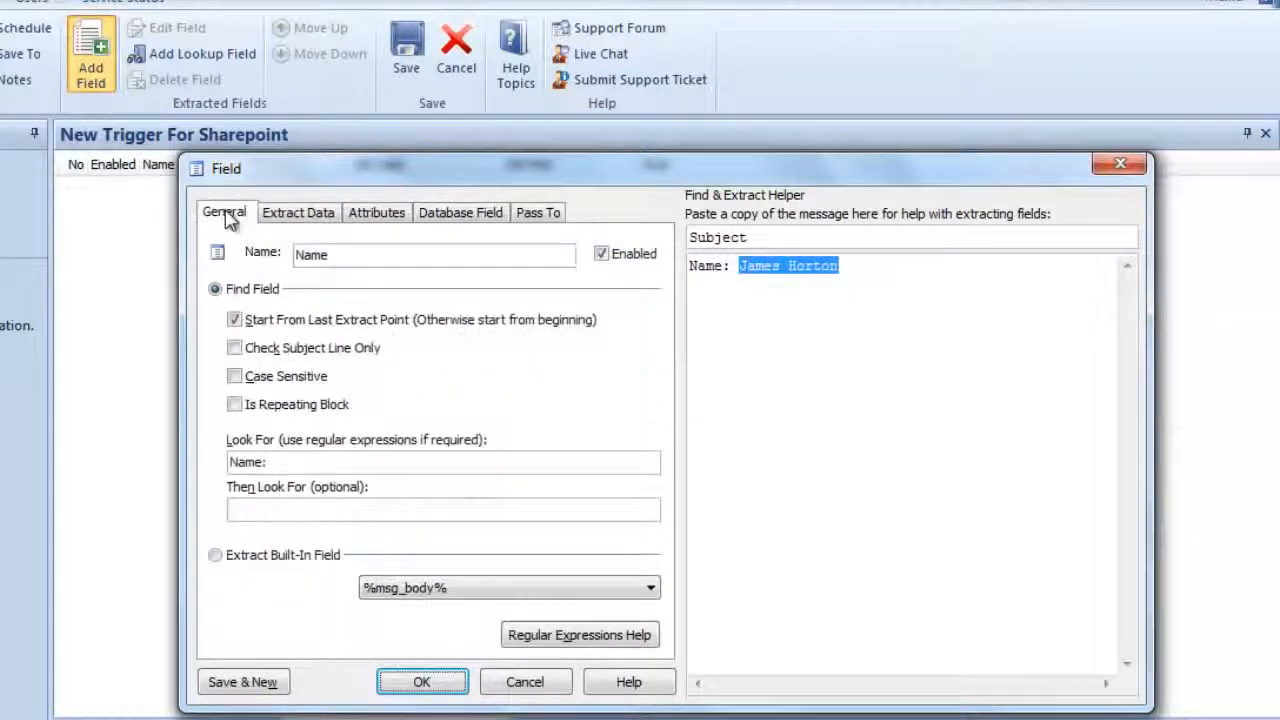
click(284, 219)
click(376, 216)
click(470, 217)
click(538, 215)
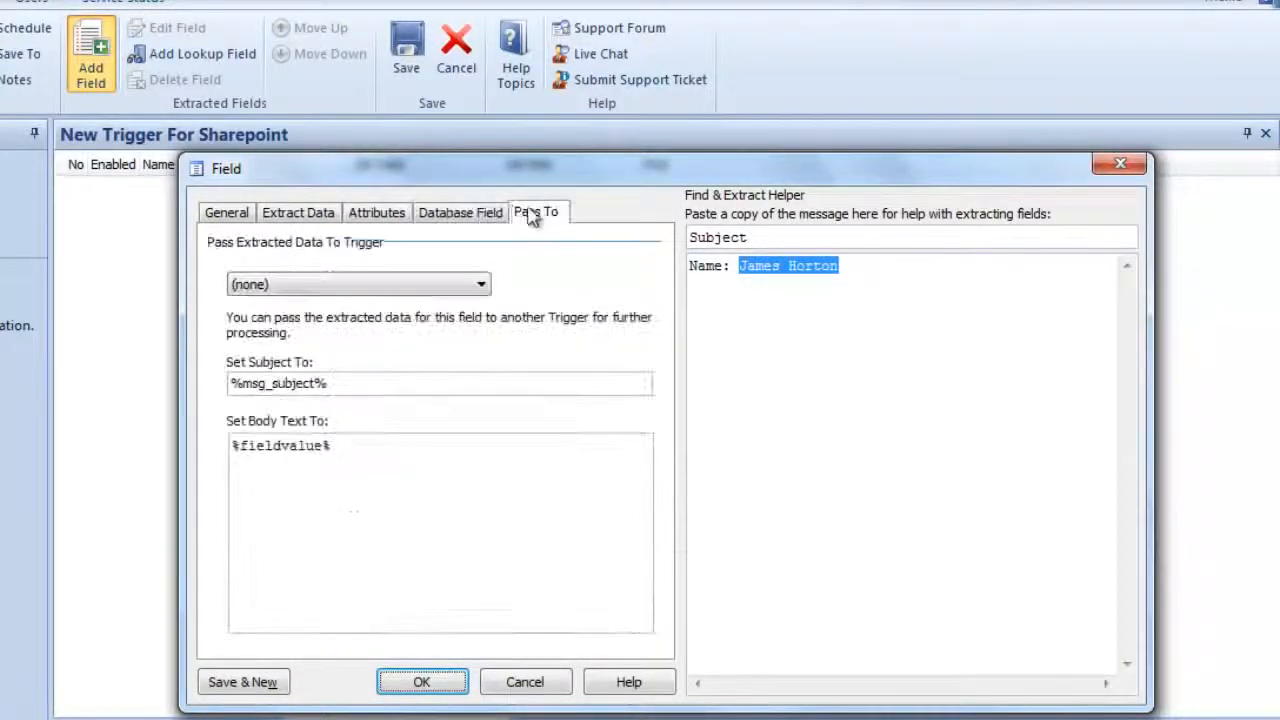
click(456, 215)
click(372, 214)
click(302, 218)
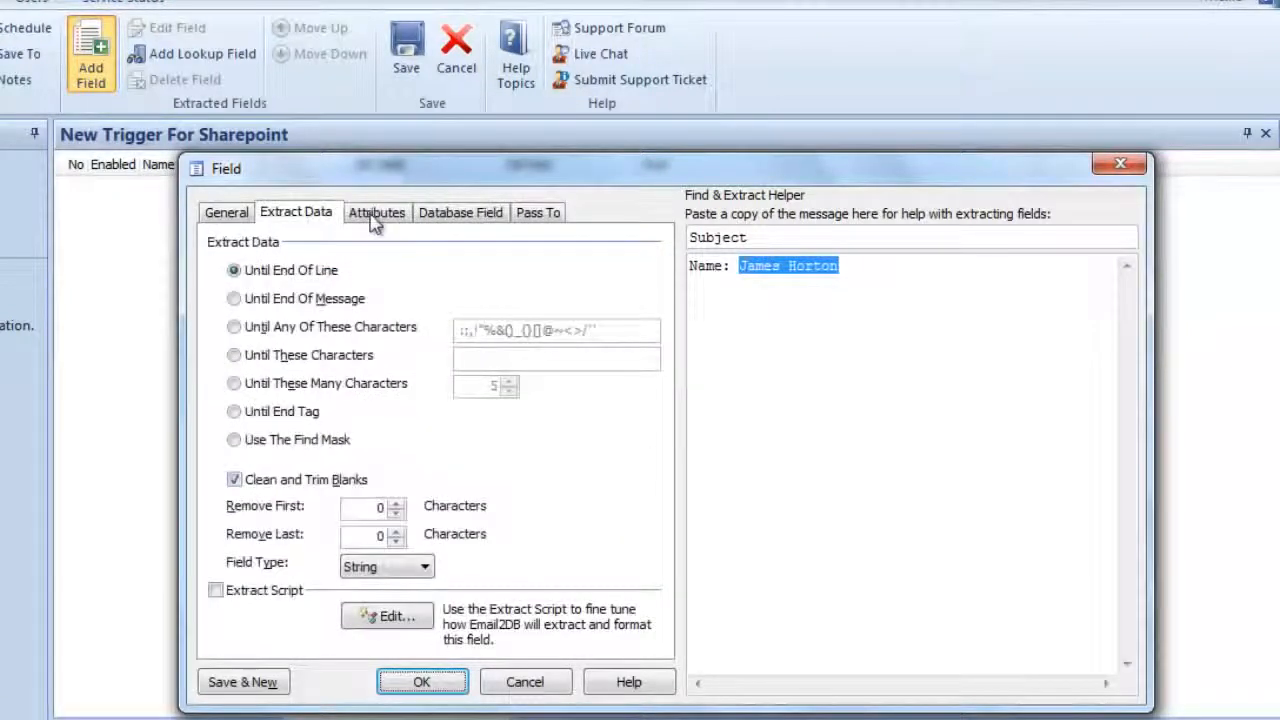
click(238, 215)
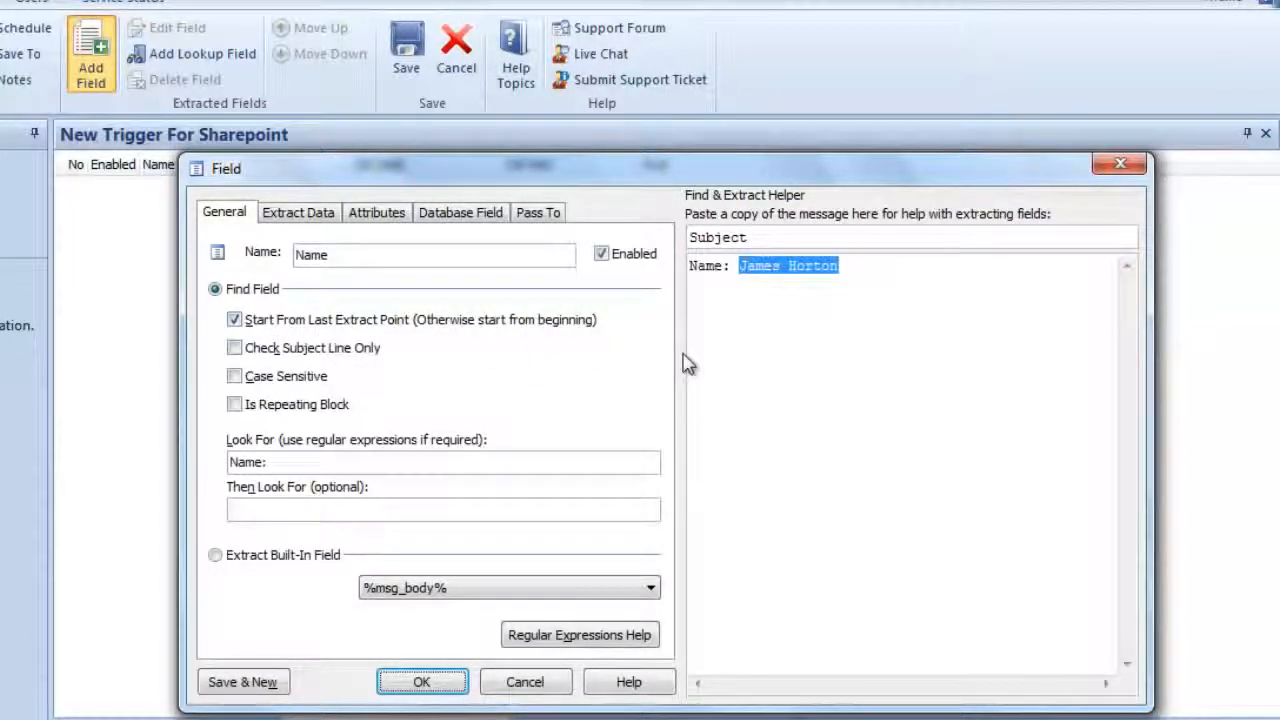
- Switch the field to Extract Built-In Field and look through the available built-in message and date variables
click(216, 556)
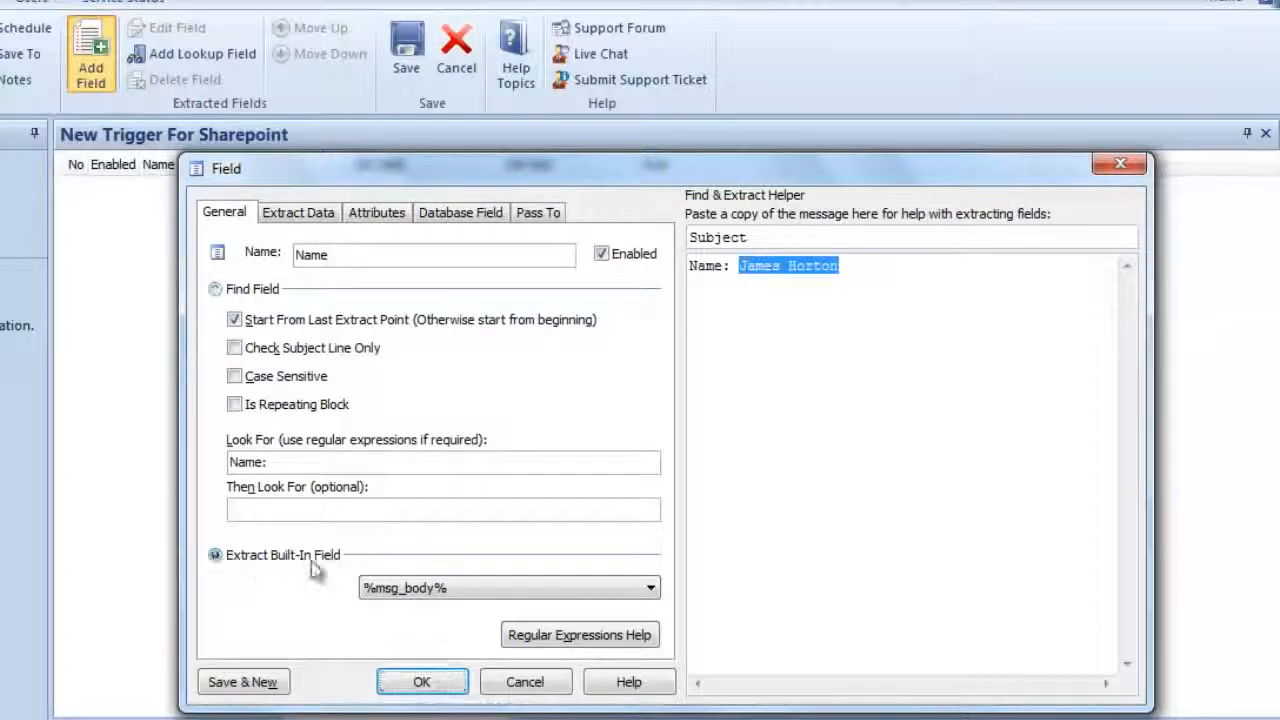
click(462, 598)
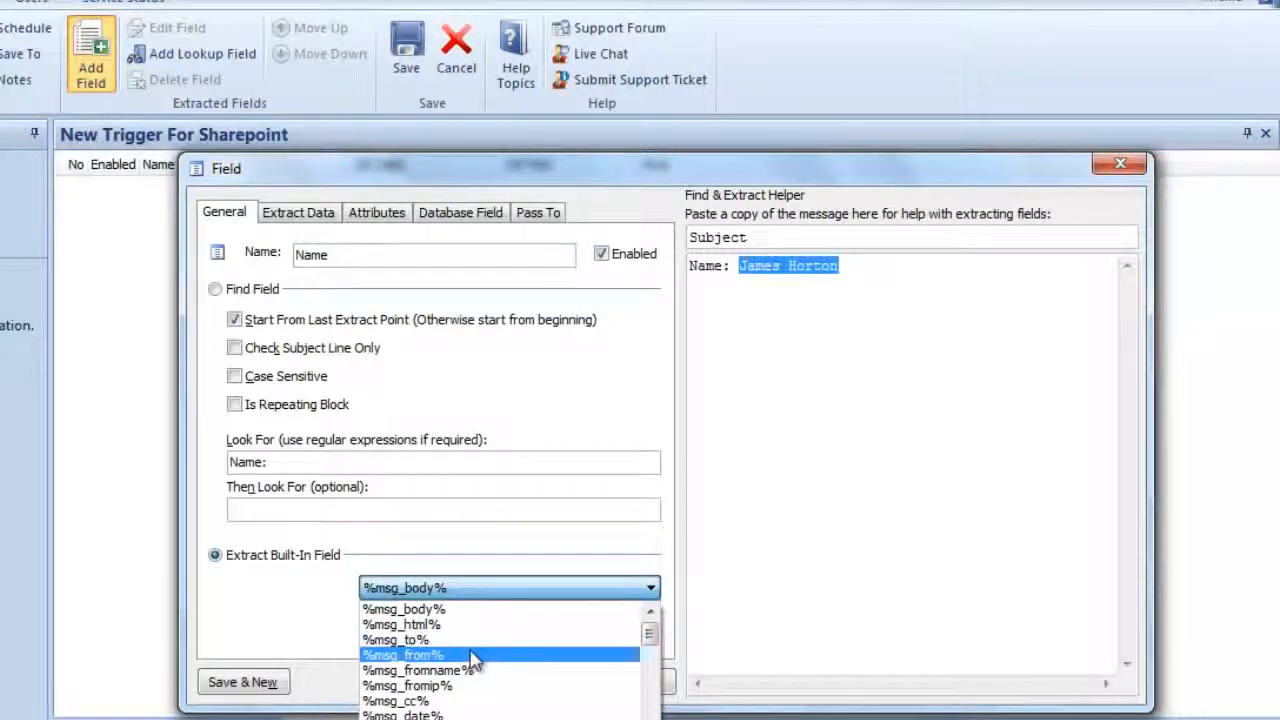
scroll(497, 678, down, 1)
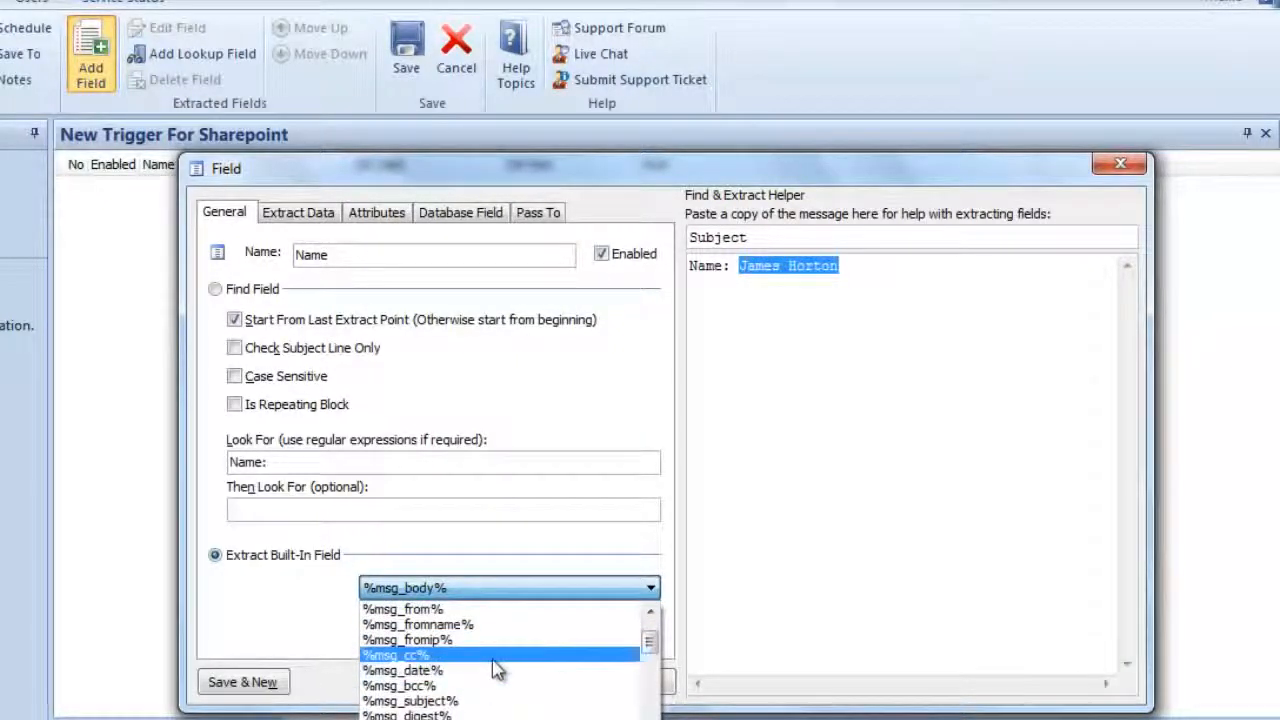
scroll(497, 670, down, 1)
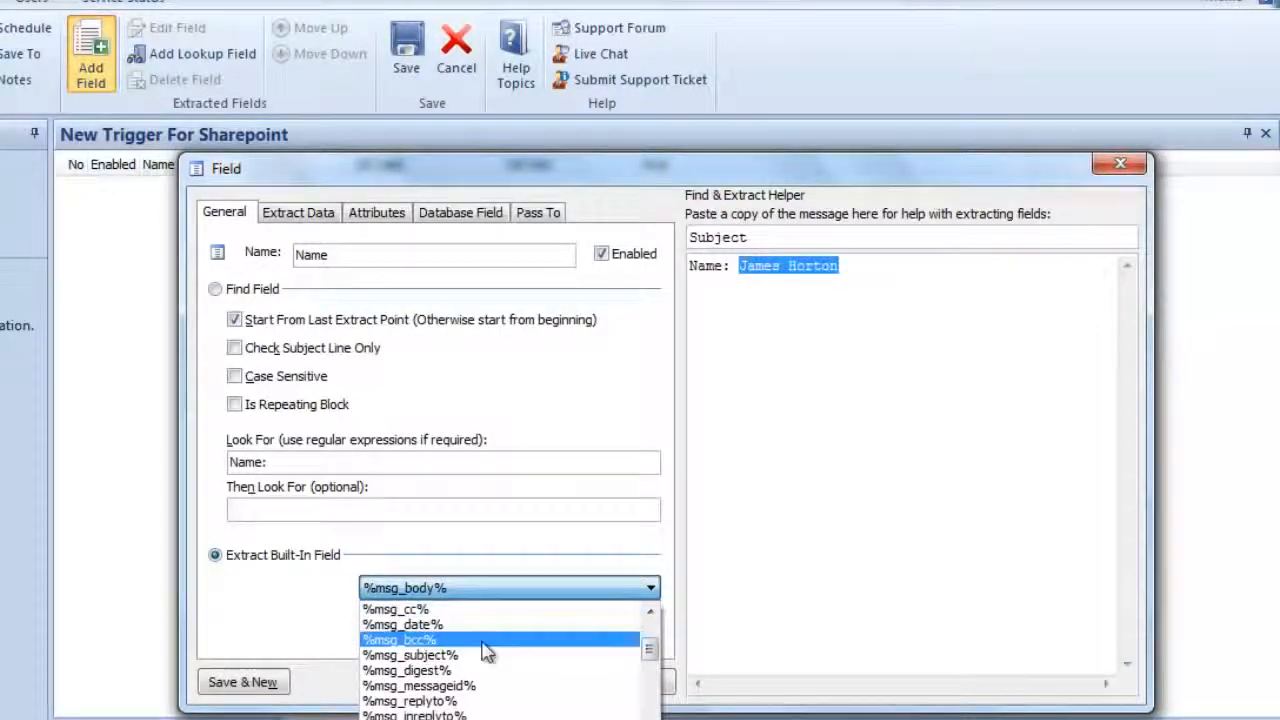
scroll(487, 663, down, 10)
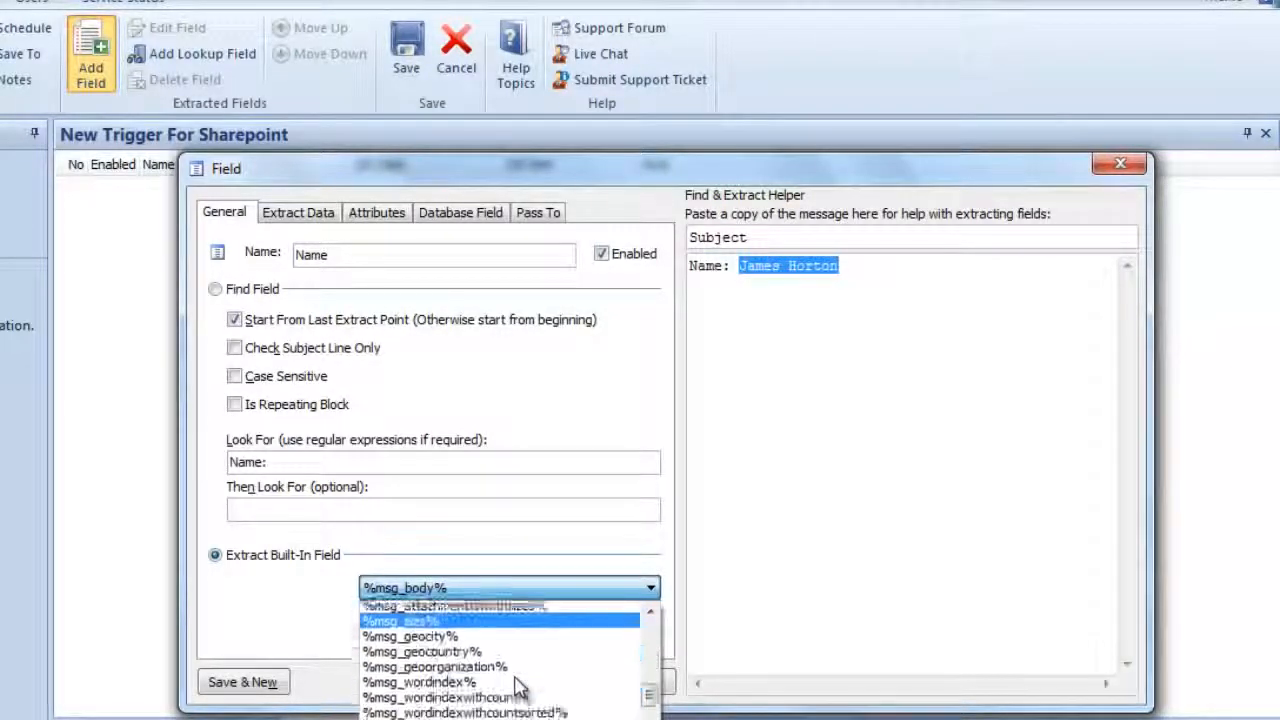
scroll(520, 688, up, 6)
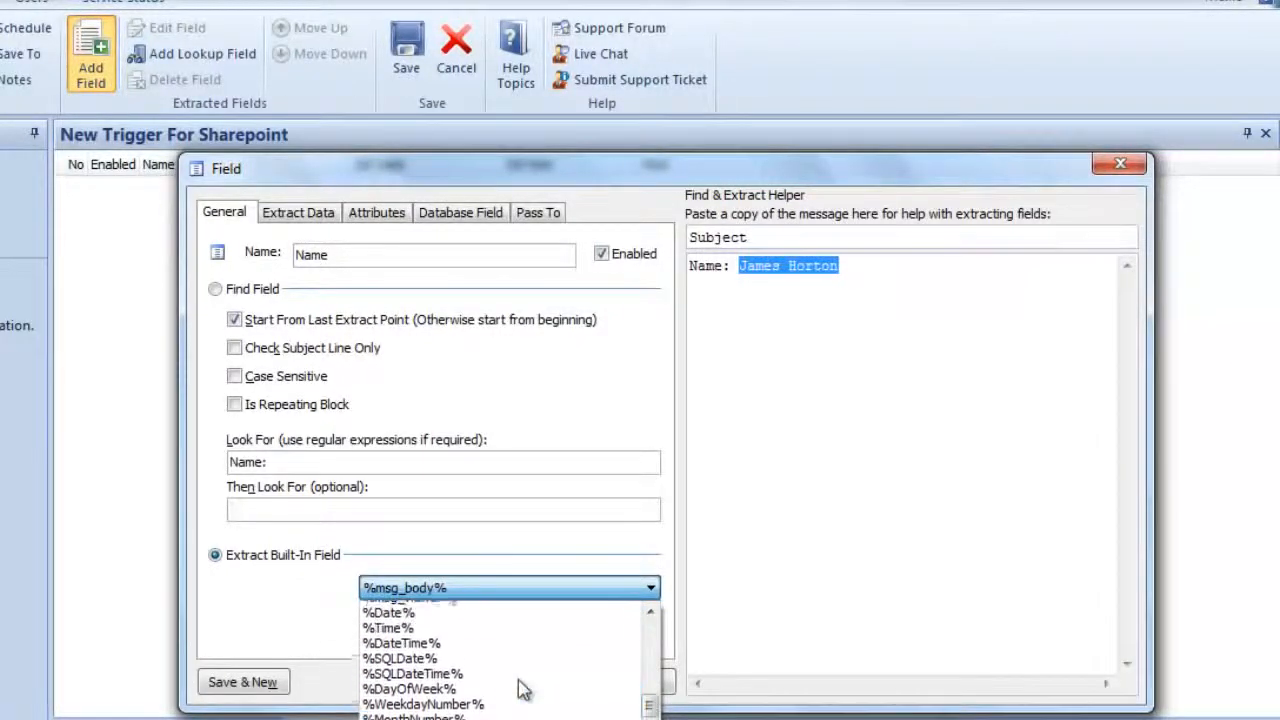
scroll(520, 688, up, 8)
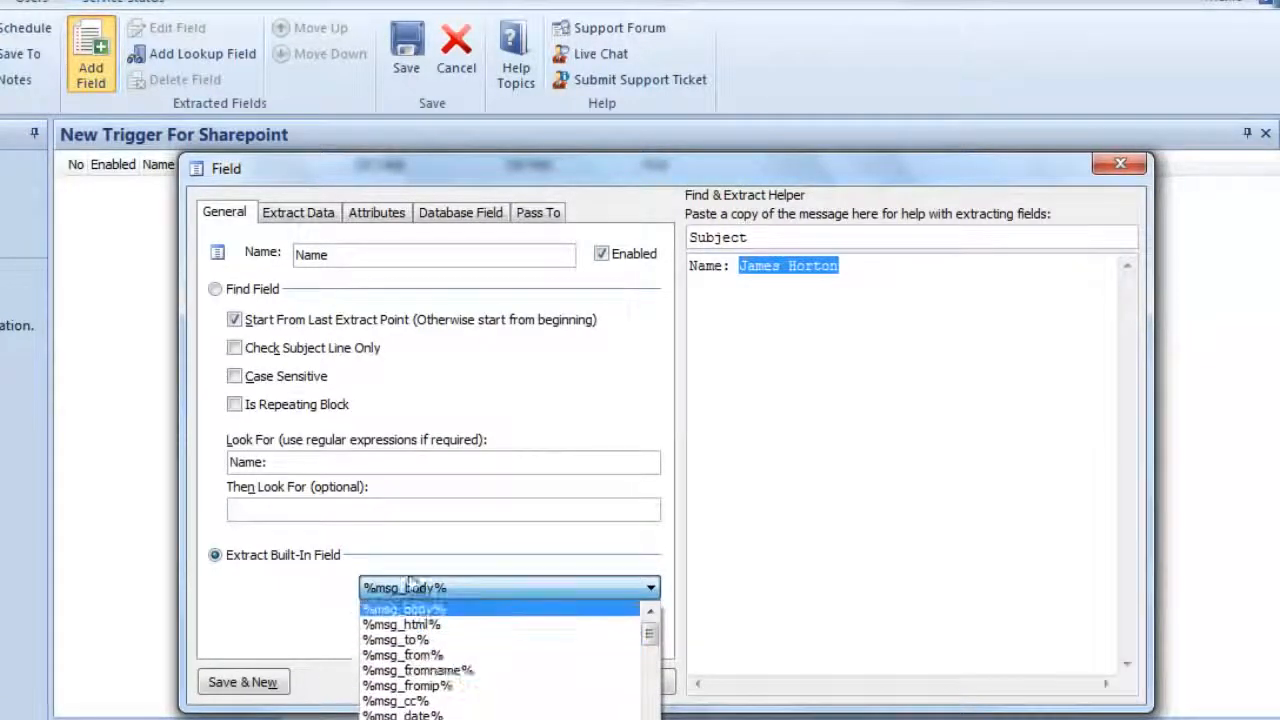
click(285, 610)
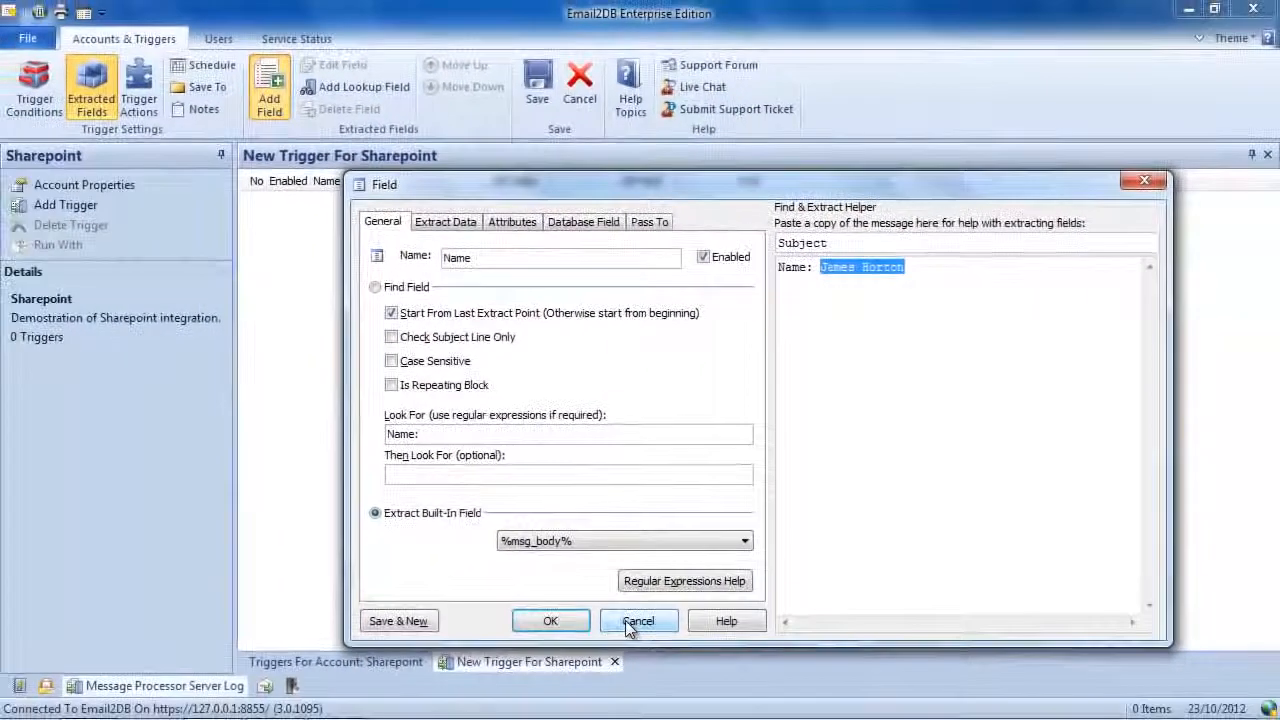
- Discard the new extracted field, go to the trigger's actions and reveal the available SharePoint actions
click(625, 620)
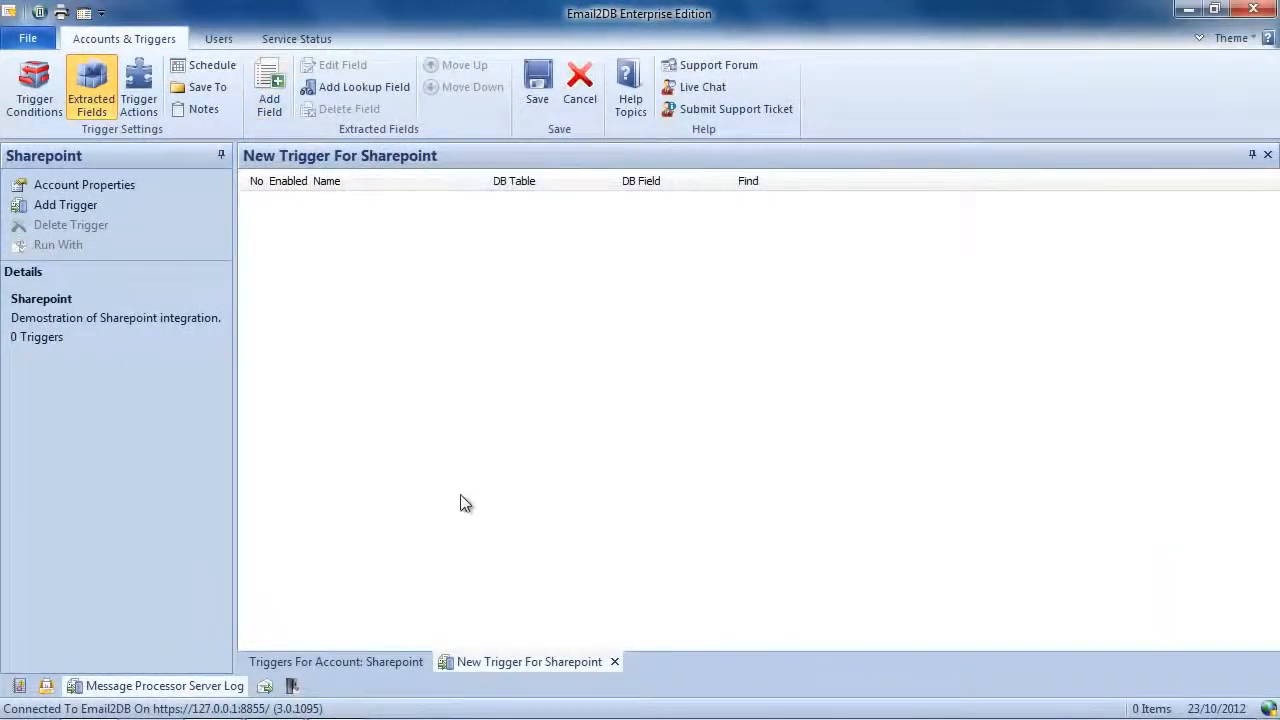
click(138, 84)
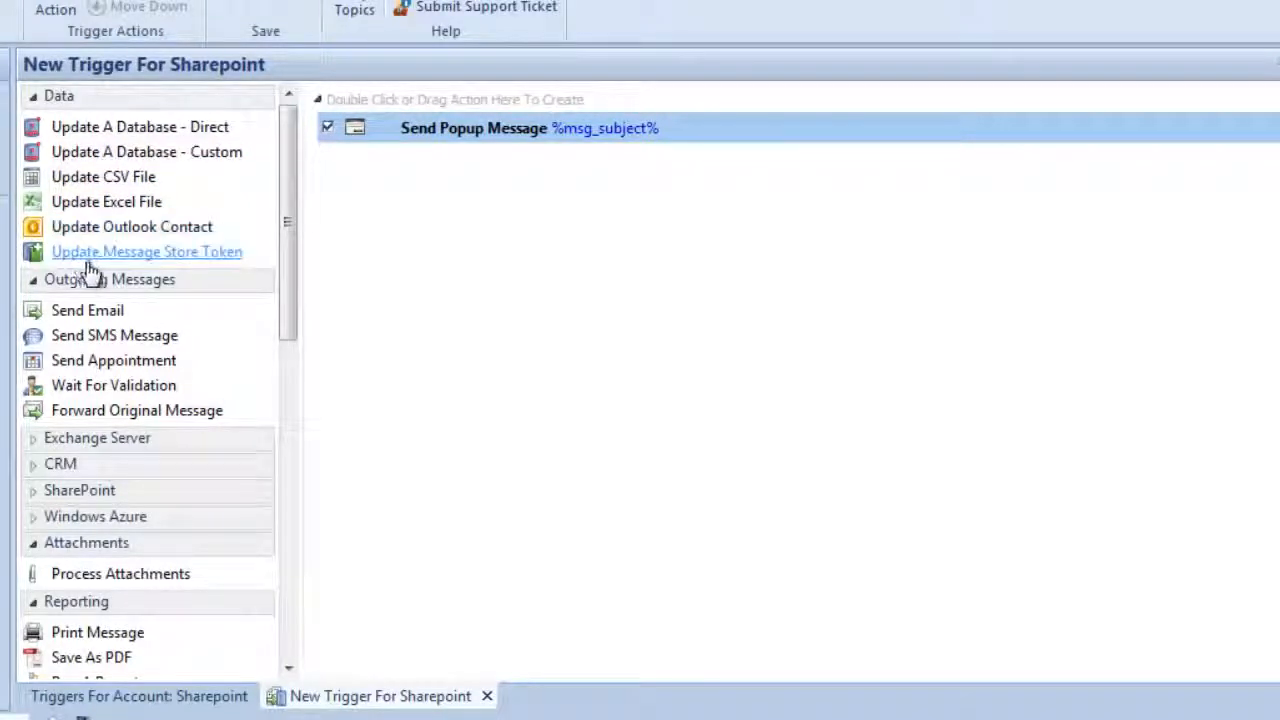
scroll(80, 320, down, 1)
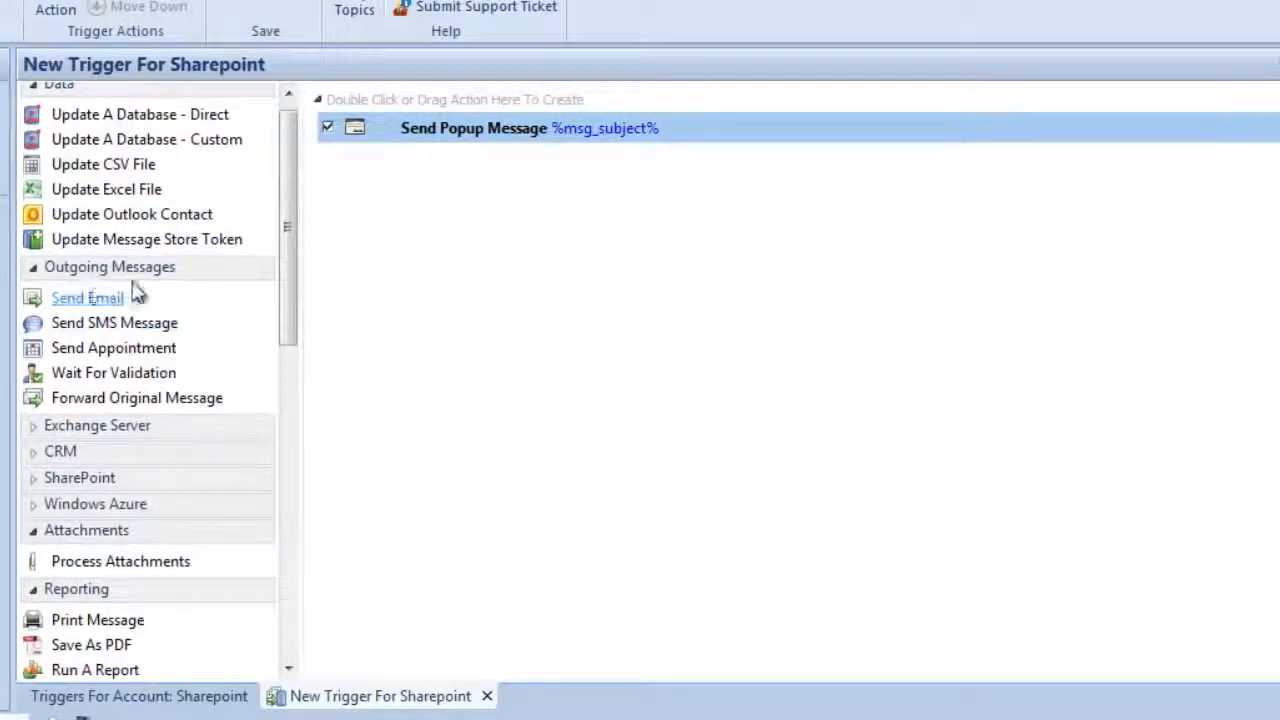
click(35, 480)
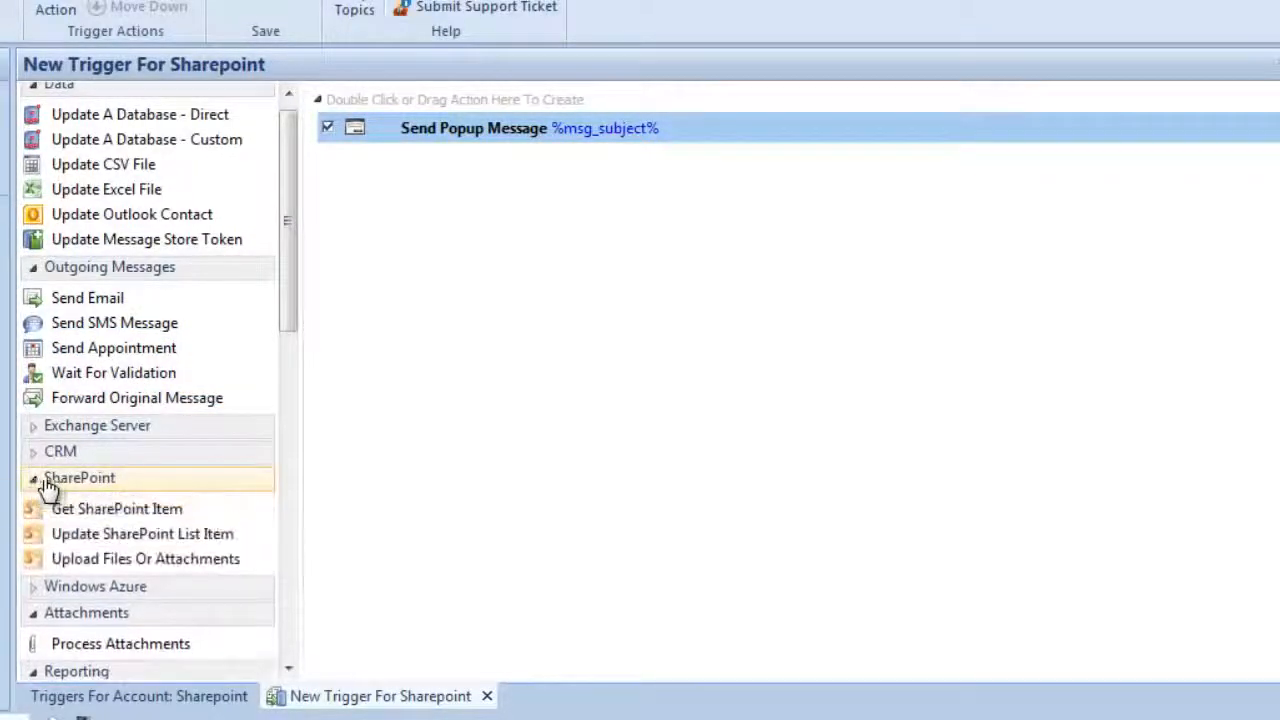
scroll(195, 476, down, 1)
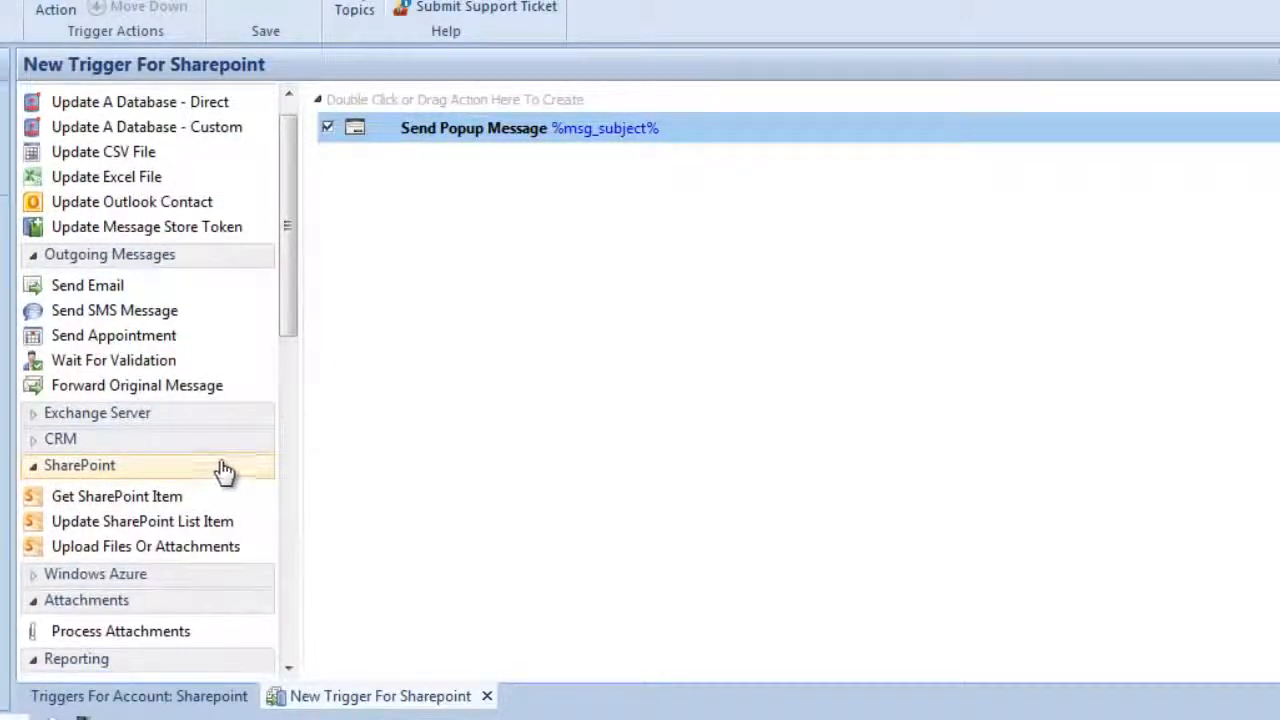
scroll(222, 470, down, 2)
mouse_move(117, 500)
mouse_down()
mouse_move(137, 497)
mouse_move(130, 488)
mouse_up()
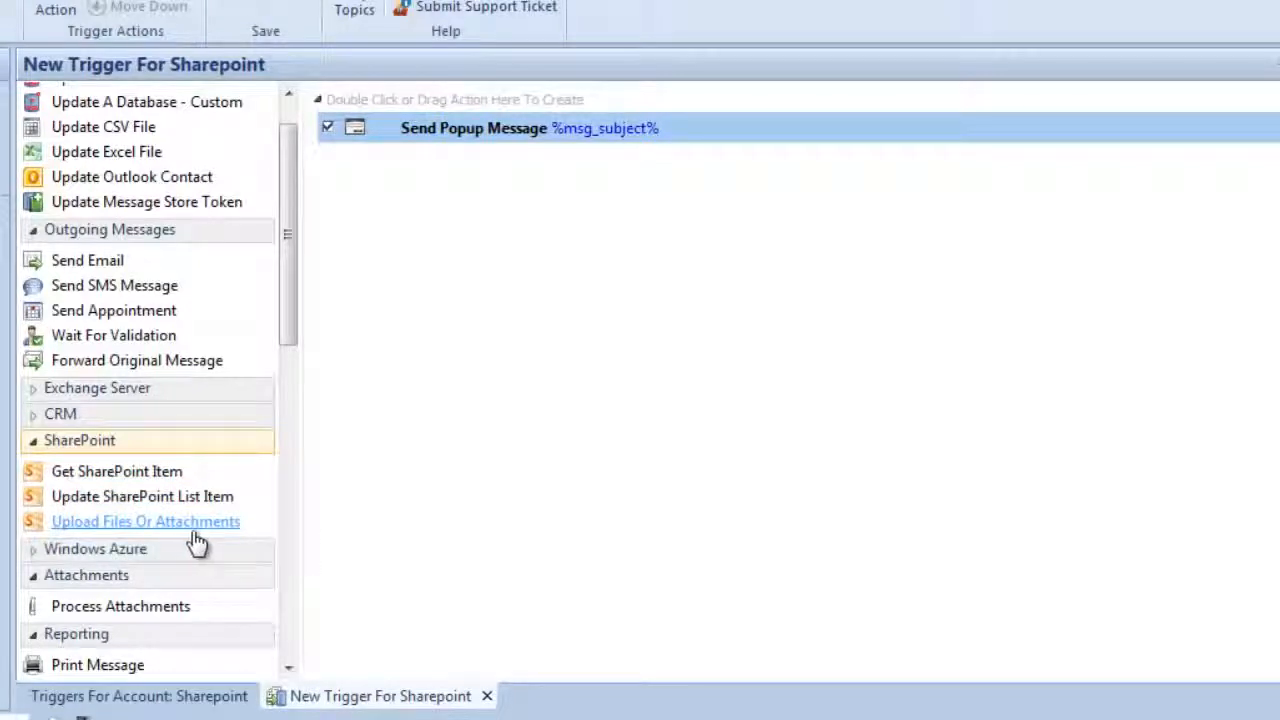
drag(243, 510, 262, 500)
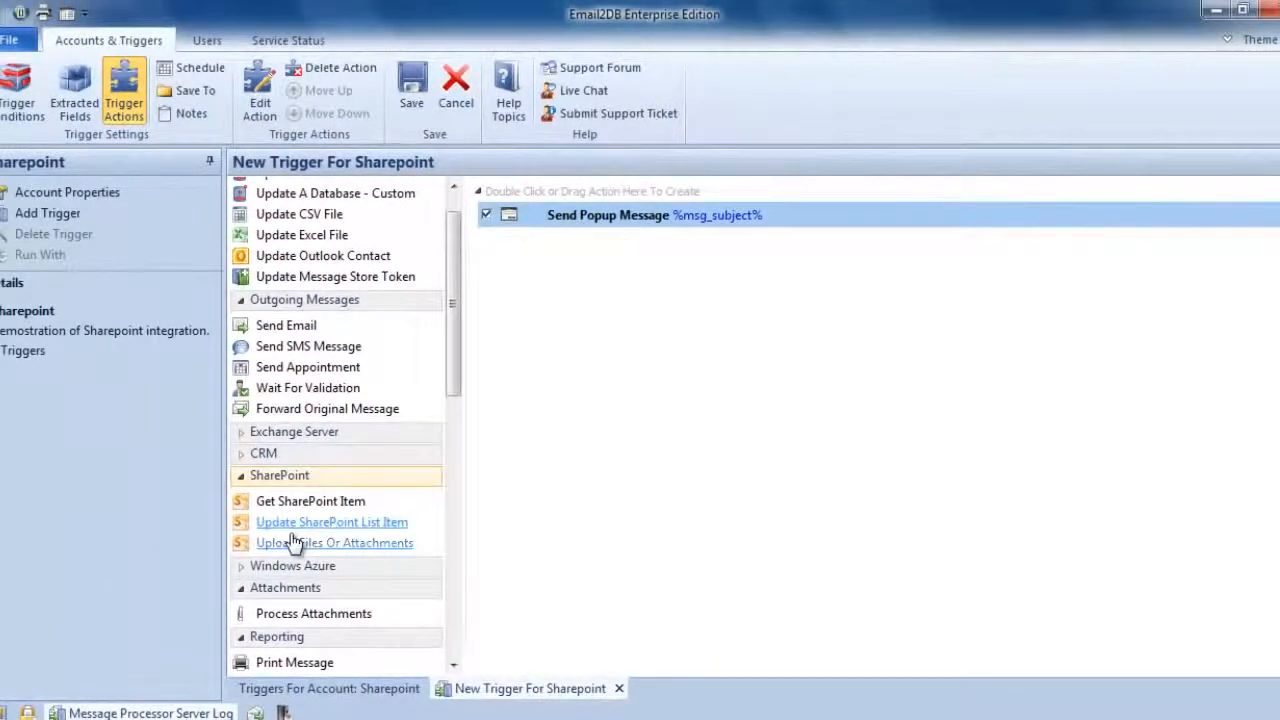
drag(285, 532, 585, 210)
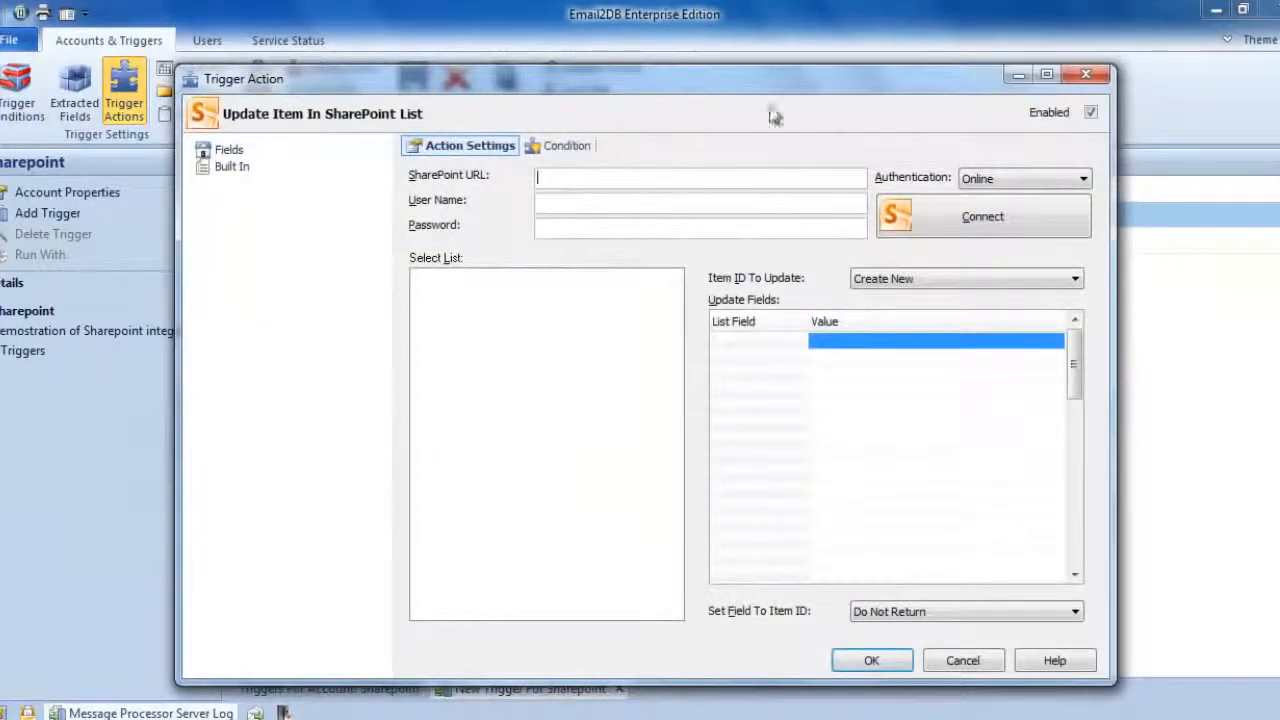
click(979, 666)
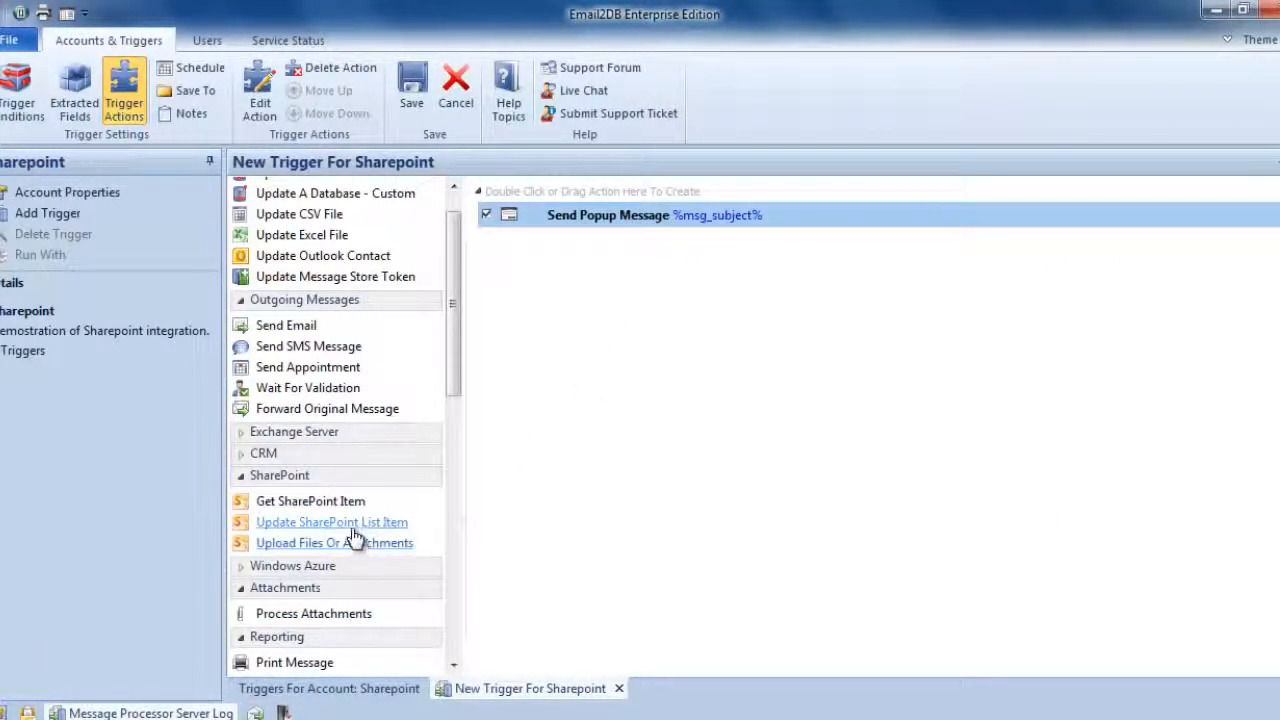
mouse_move(557, 208)
mouse_down()
mouse_move(490, 223)
mouse_move(583, 235)
mouse_move(566, 191)
mouse_move(566, 231)
mouse_up()
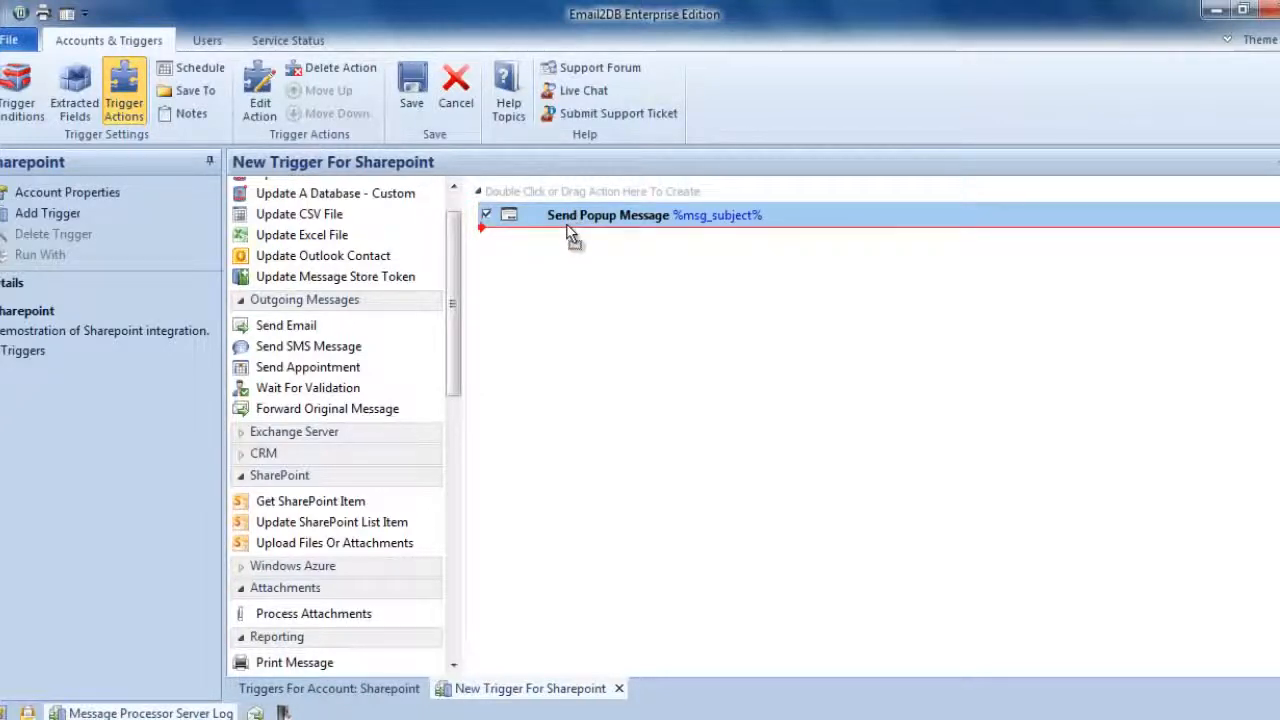
drag(571, 233, 466, 556)
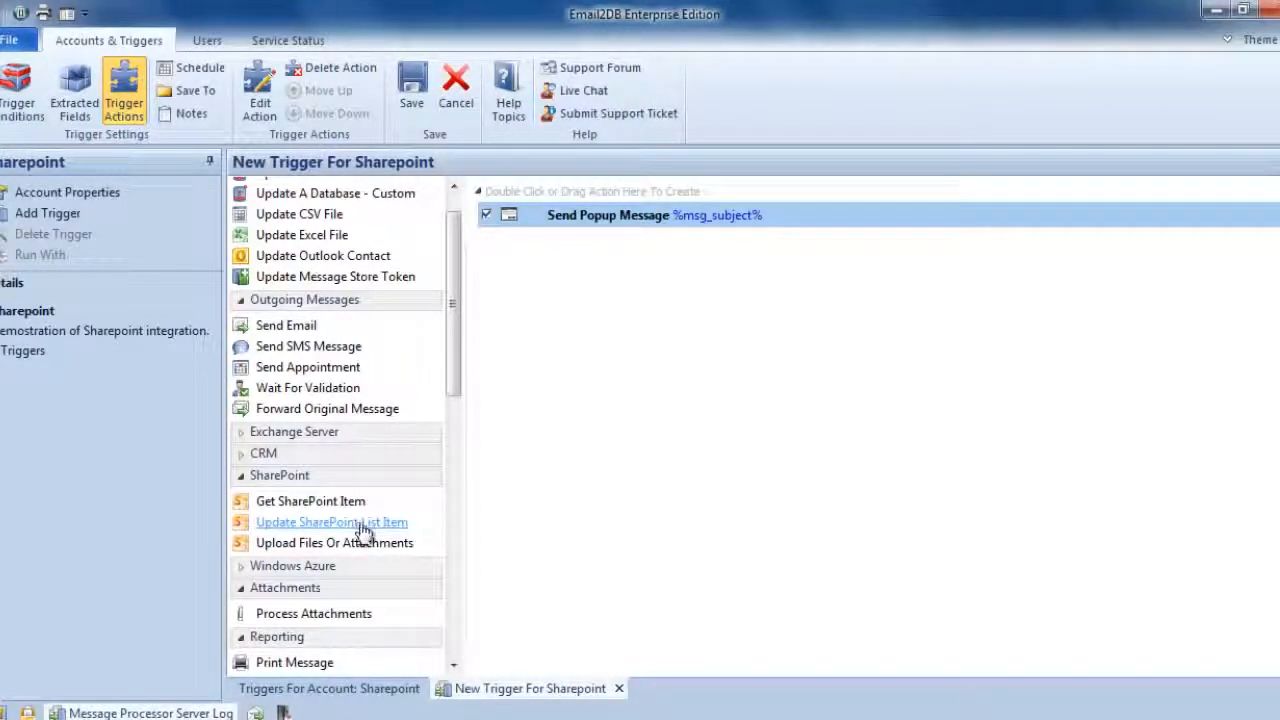
- Add an Update SharePoint List Item action, and copy the site address up to TeamSite from the Email2DB News page in the browser
mouse_move(603, 222)
mouse_down()
mouse_move(597, 192)
mouse_move(601, 205)
mouse_up()
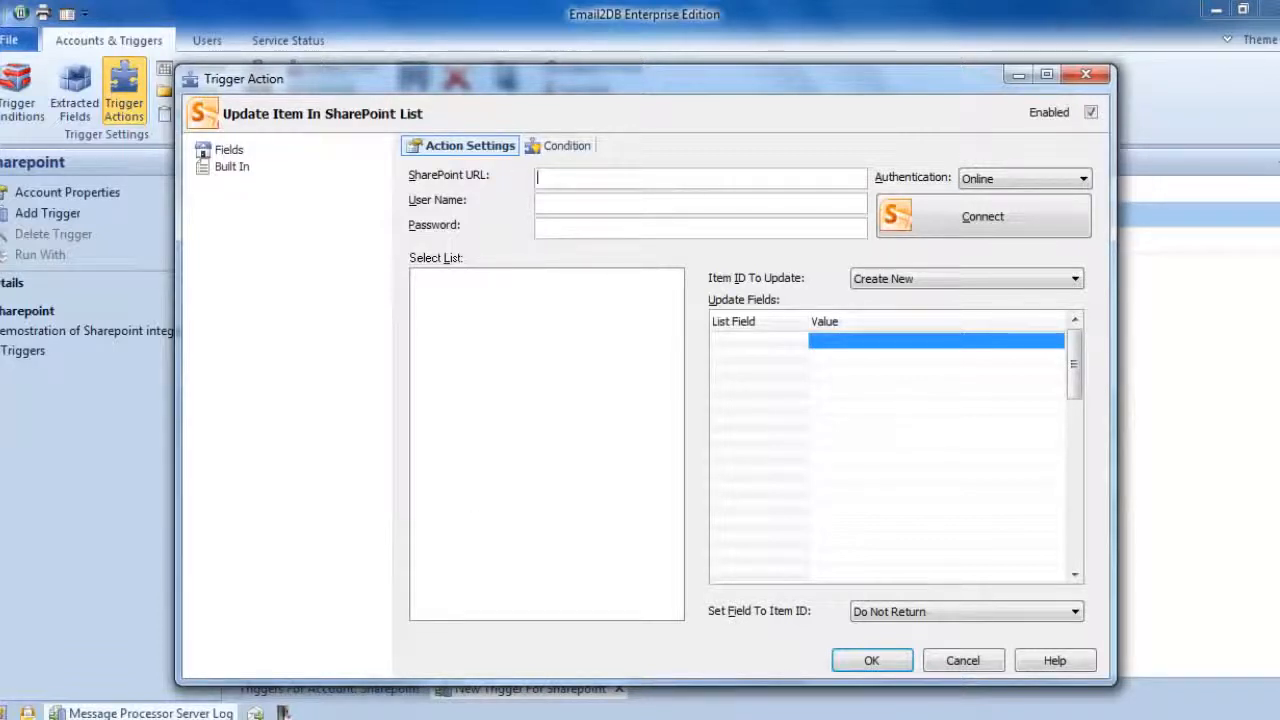
mouse_move(76, 714)
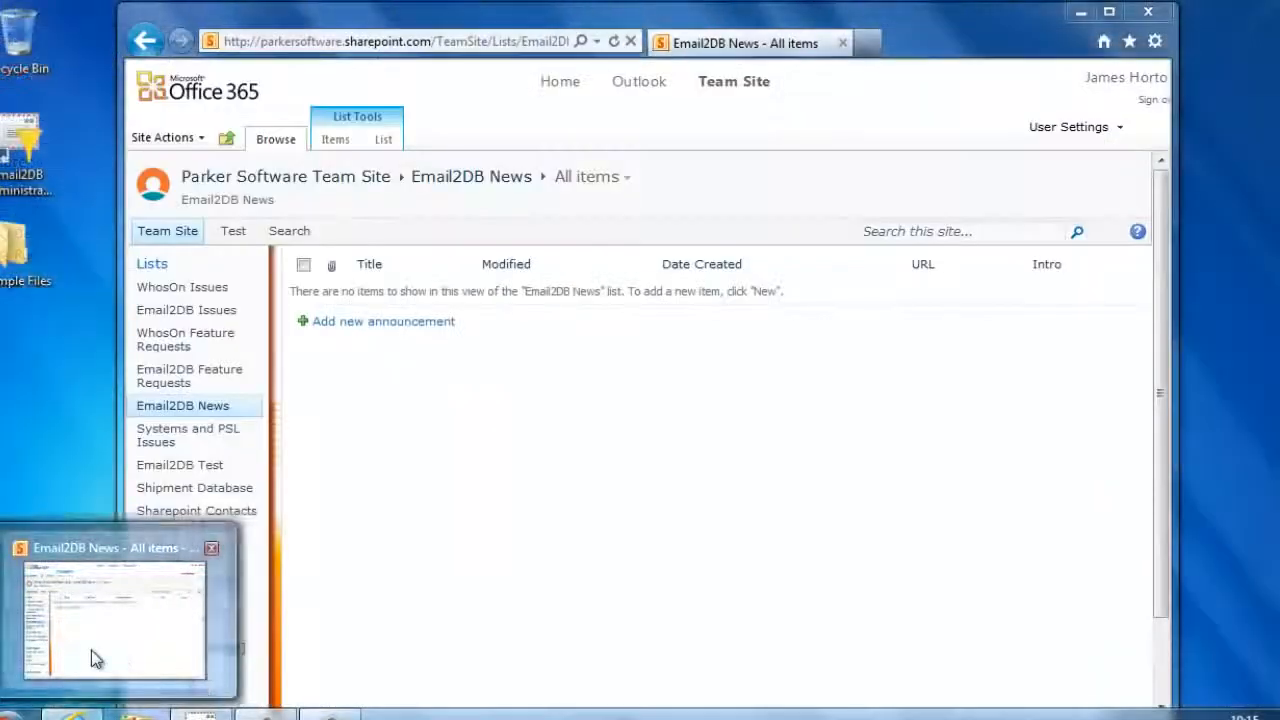
click(91, 650)
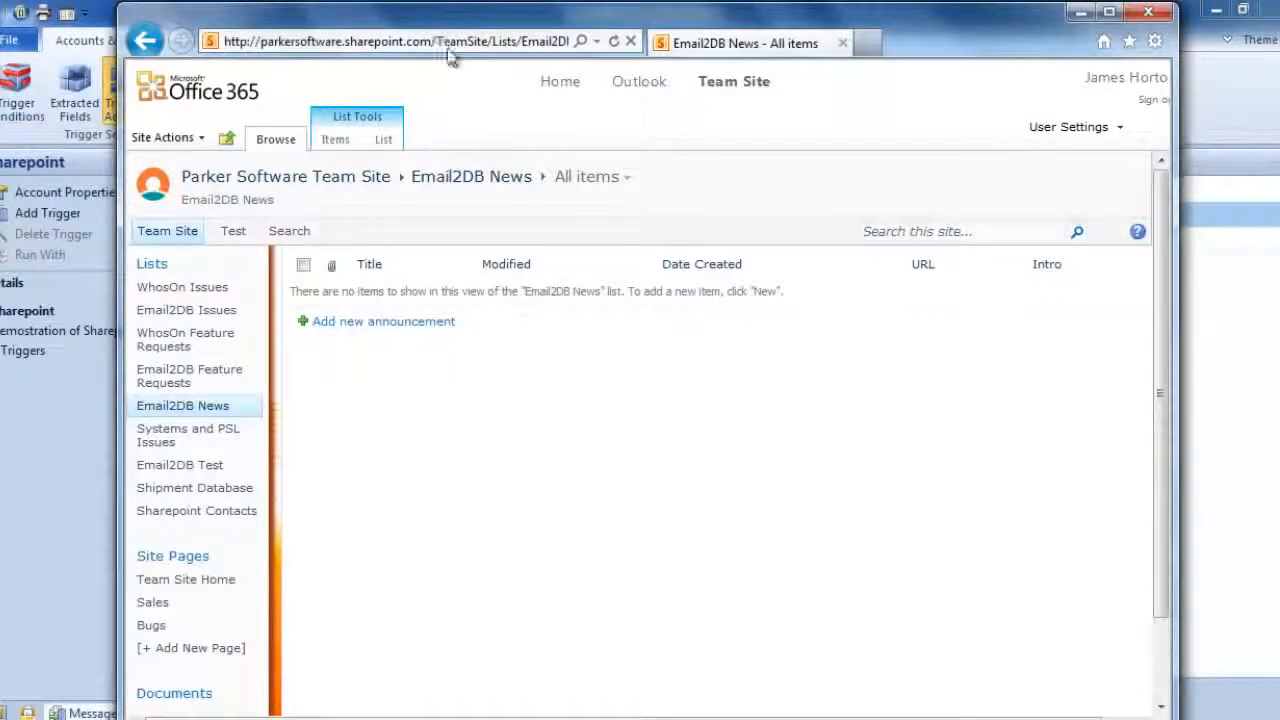
click(492, 48)
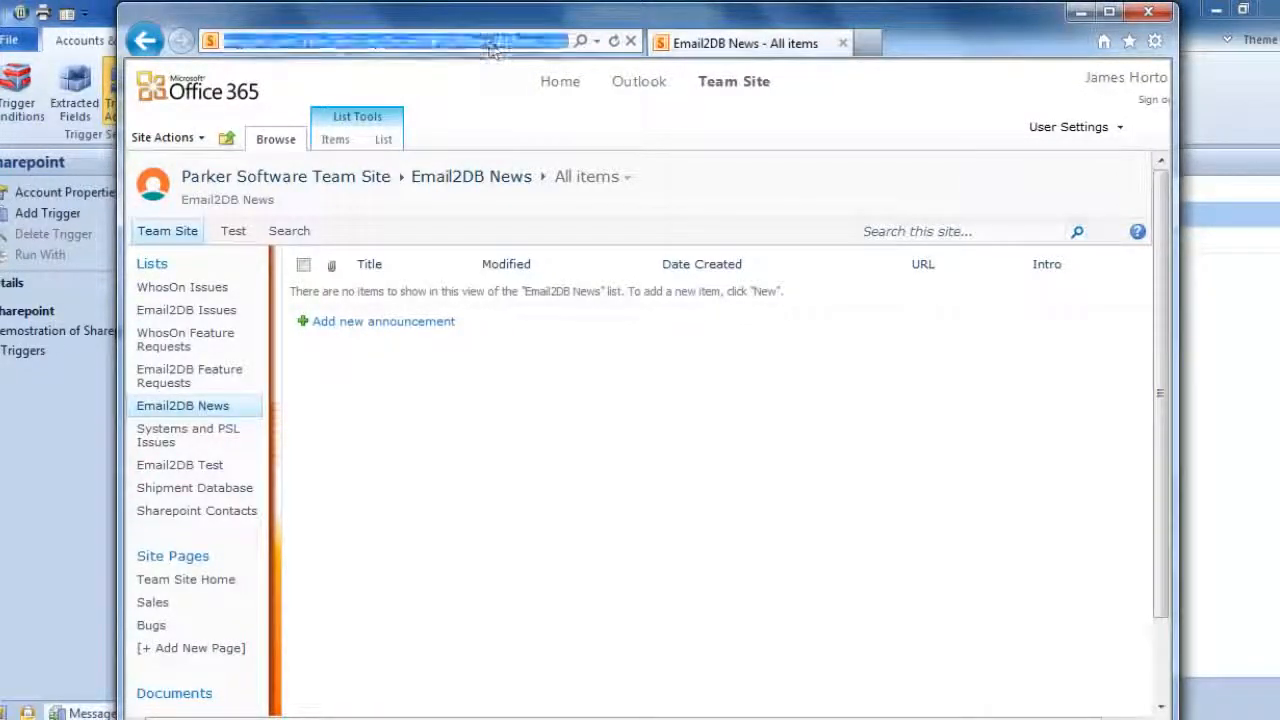
click(358, 40)
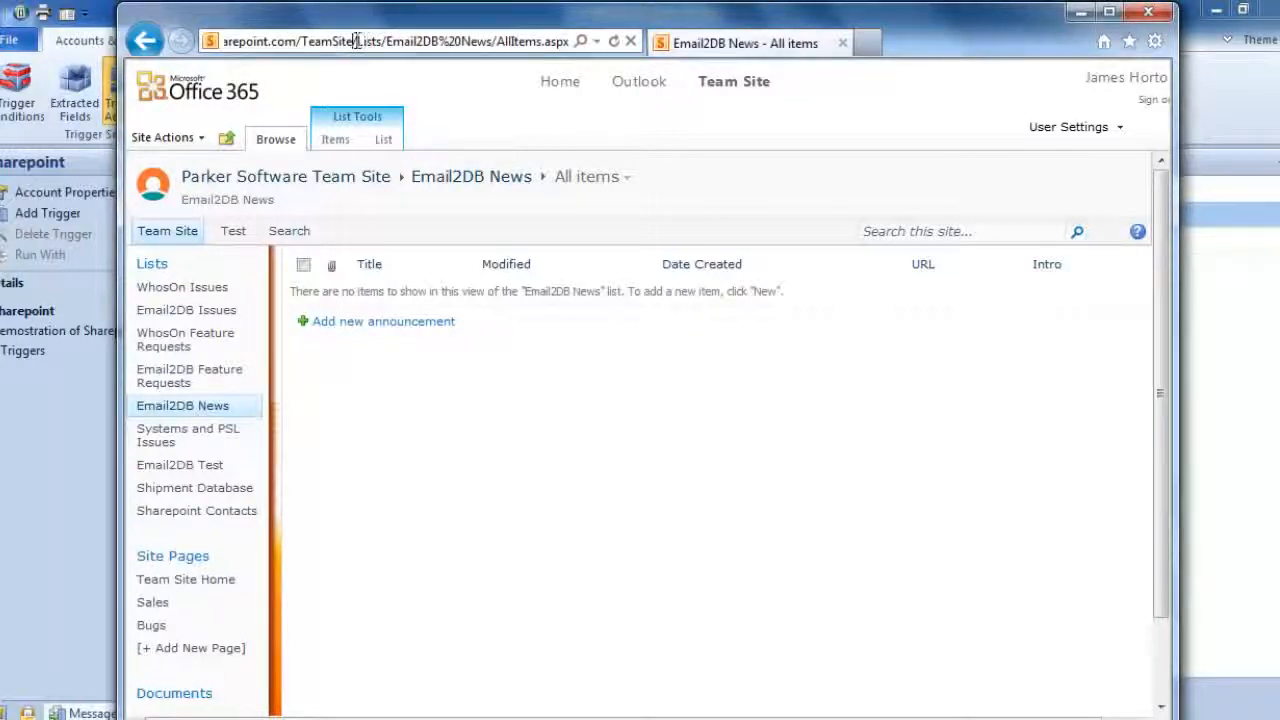
drag(353, 40, 191, 44)
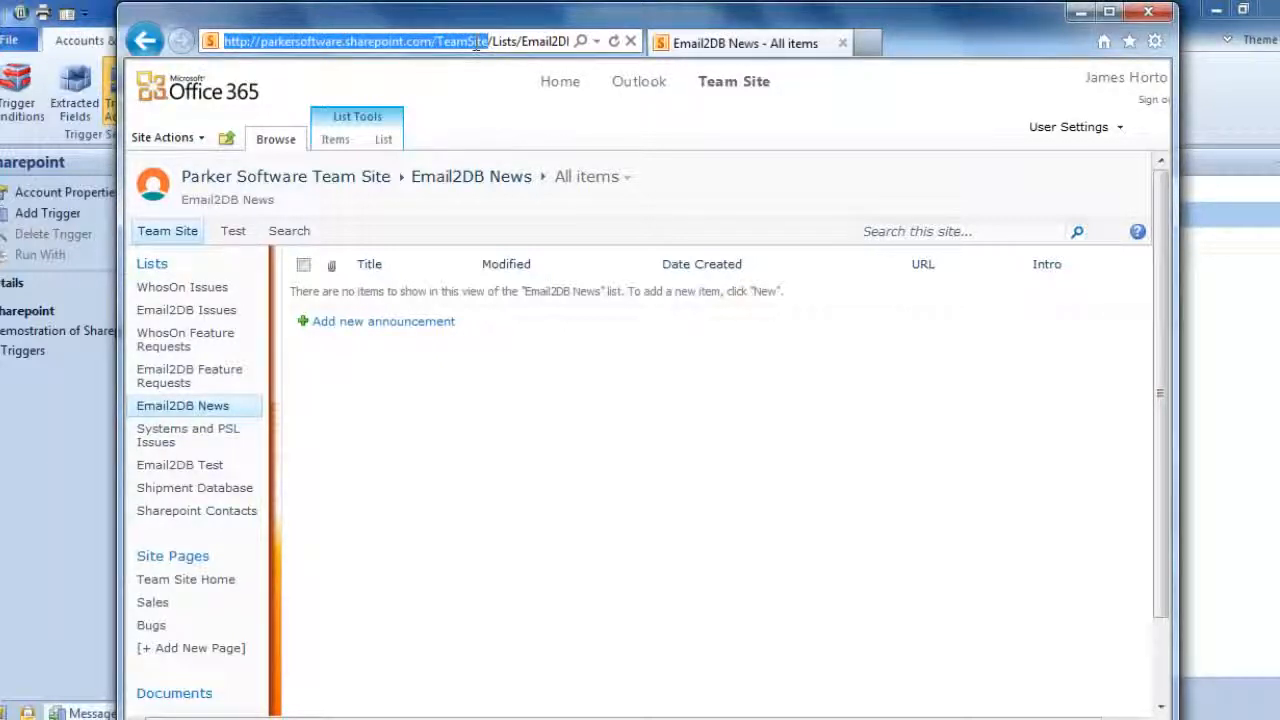
right_click(436, 40)
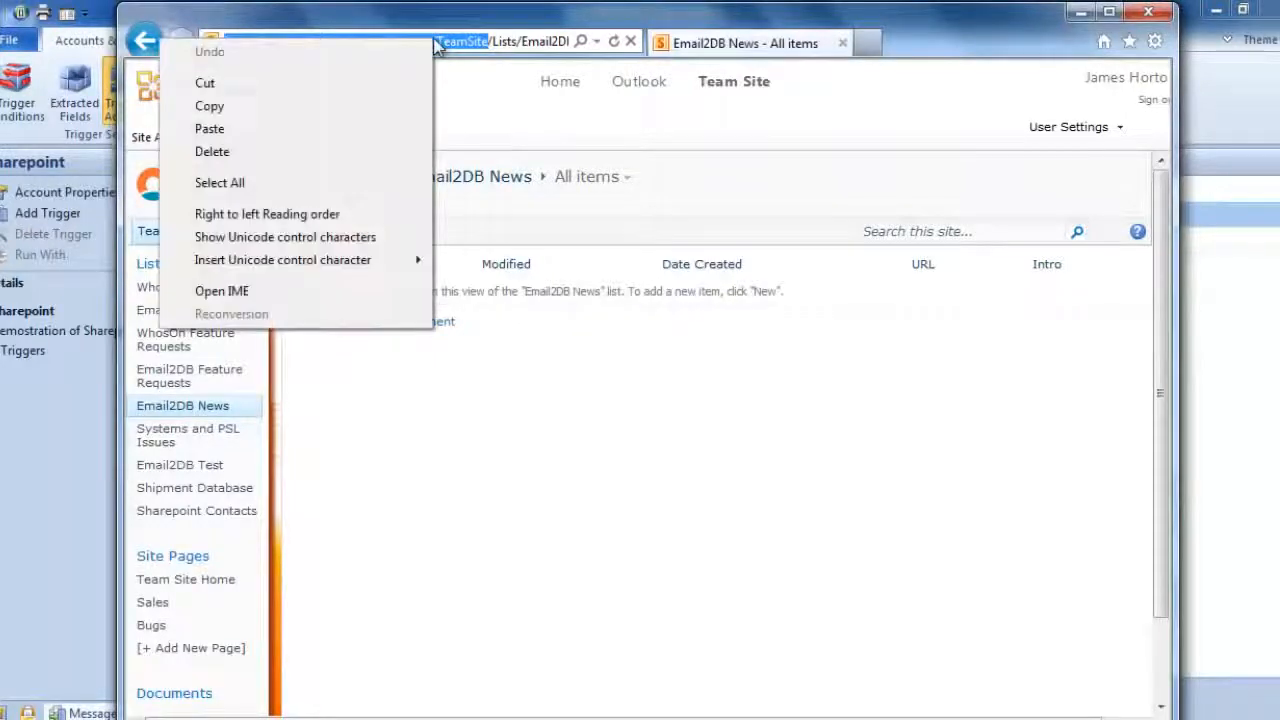
click(313, 108)
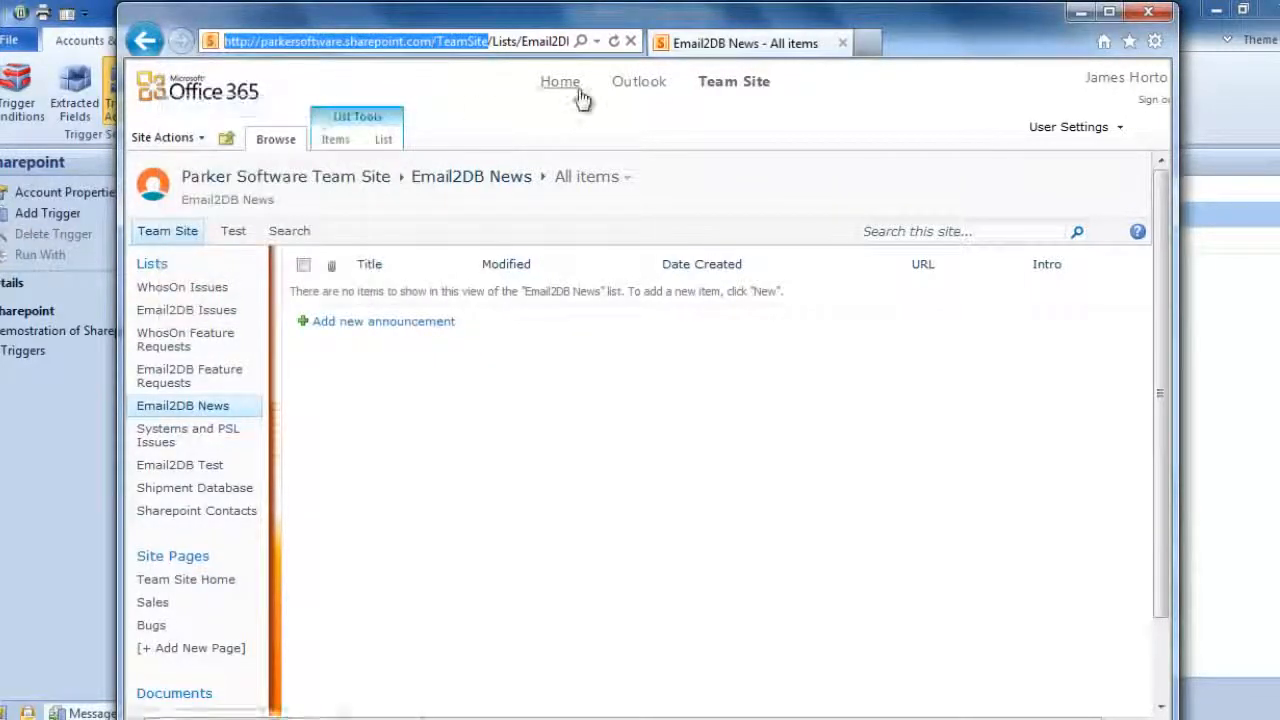
click(1086, 15)
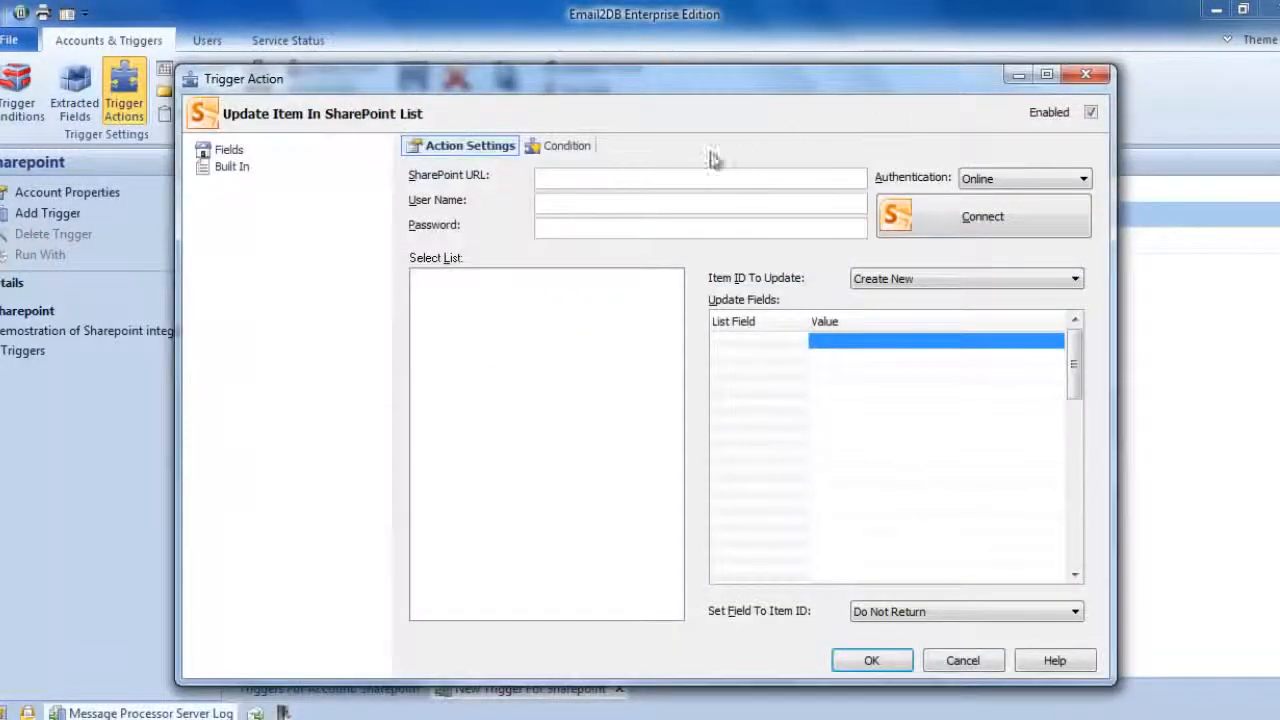
click(667, 176)
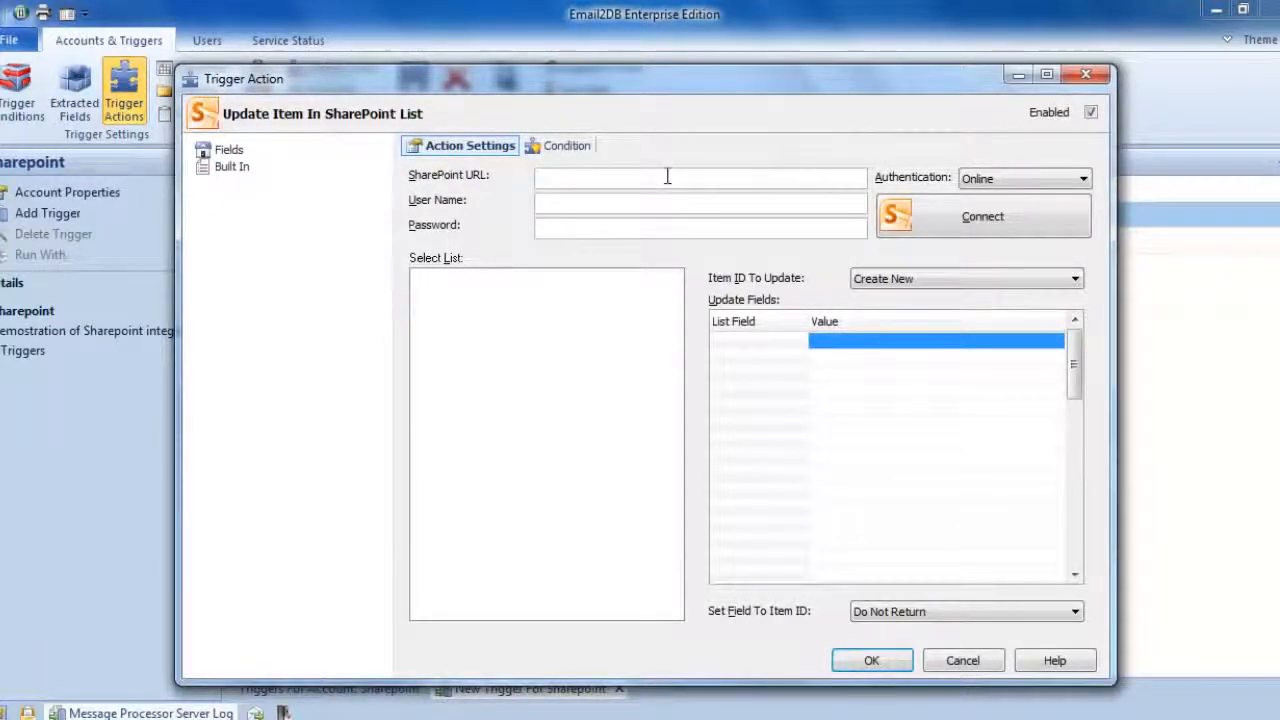
click(667, 176)
right_click(667, 176)
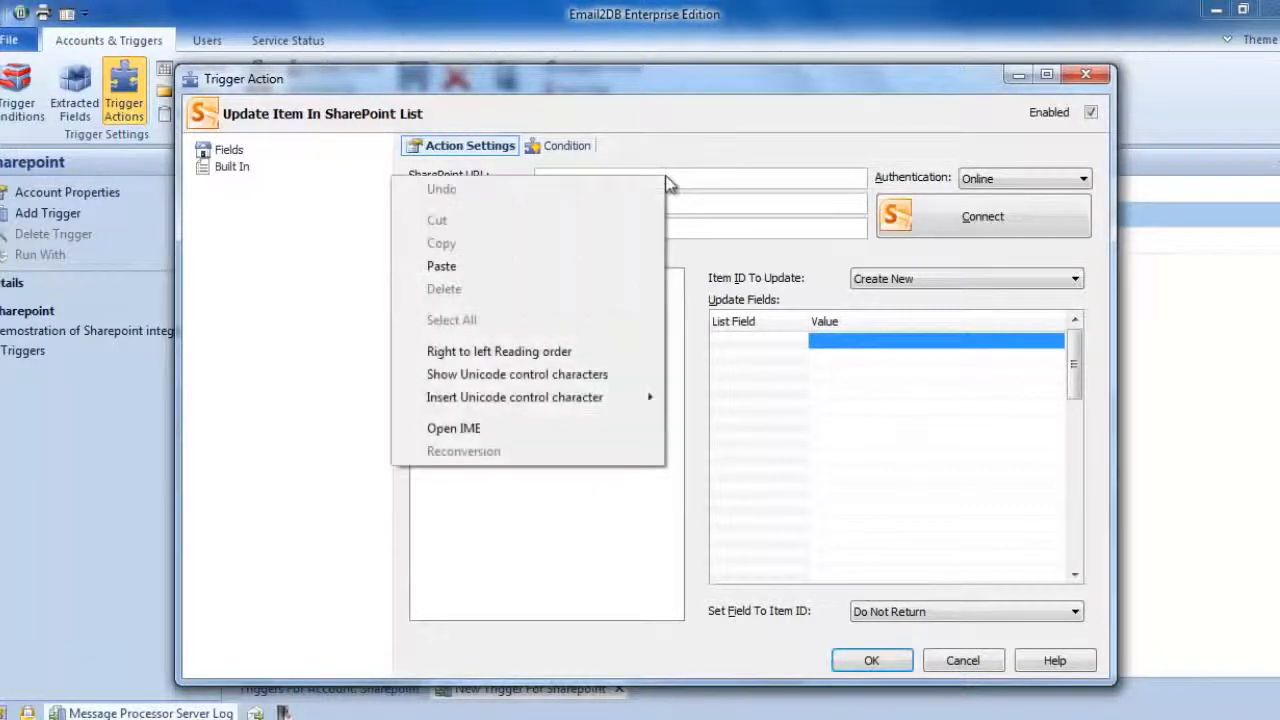
click(546, 272)
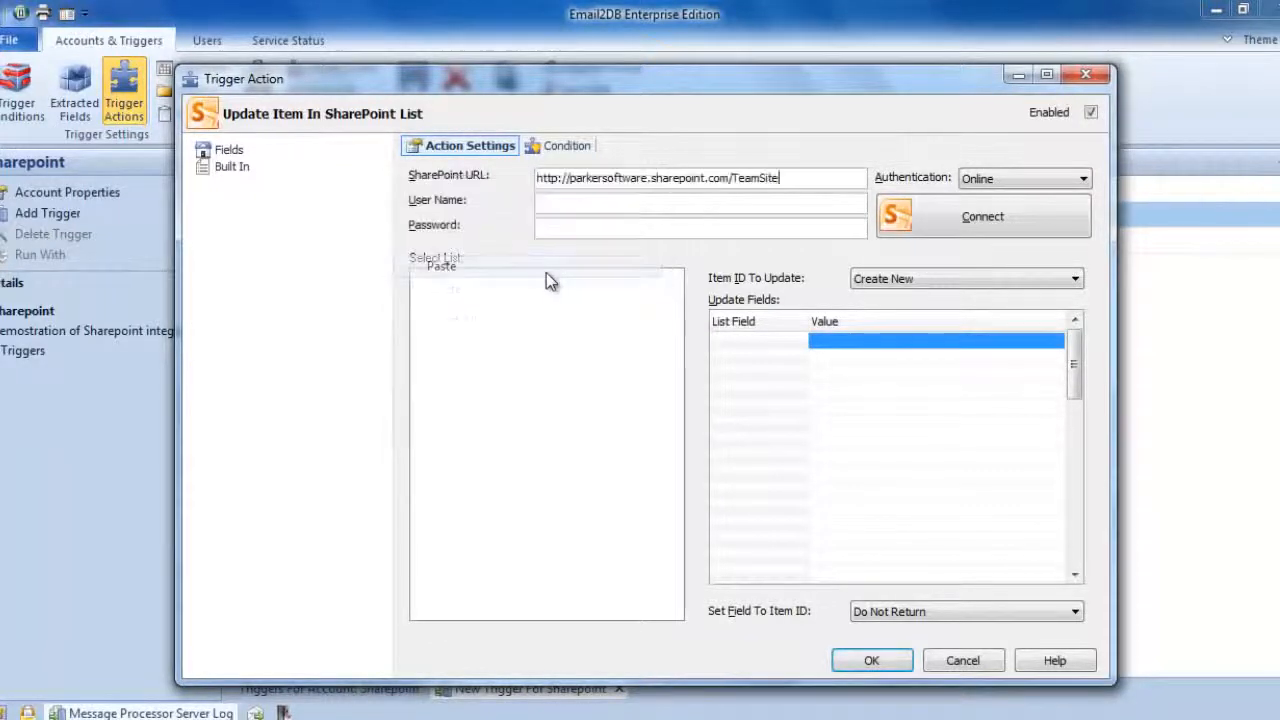
- Enter the SharePoint account's e-mail as user name and the account password, and connect to the site
click(563, 204)
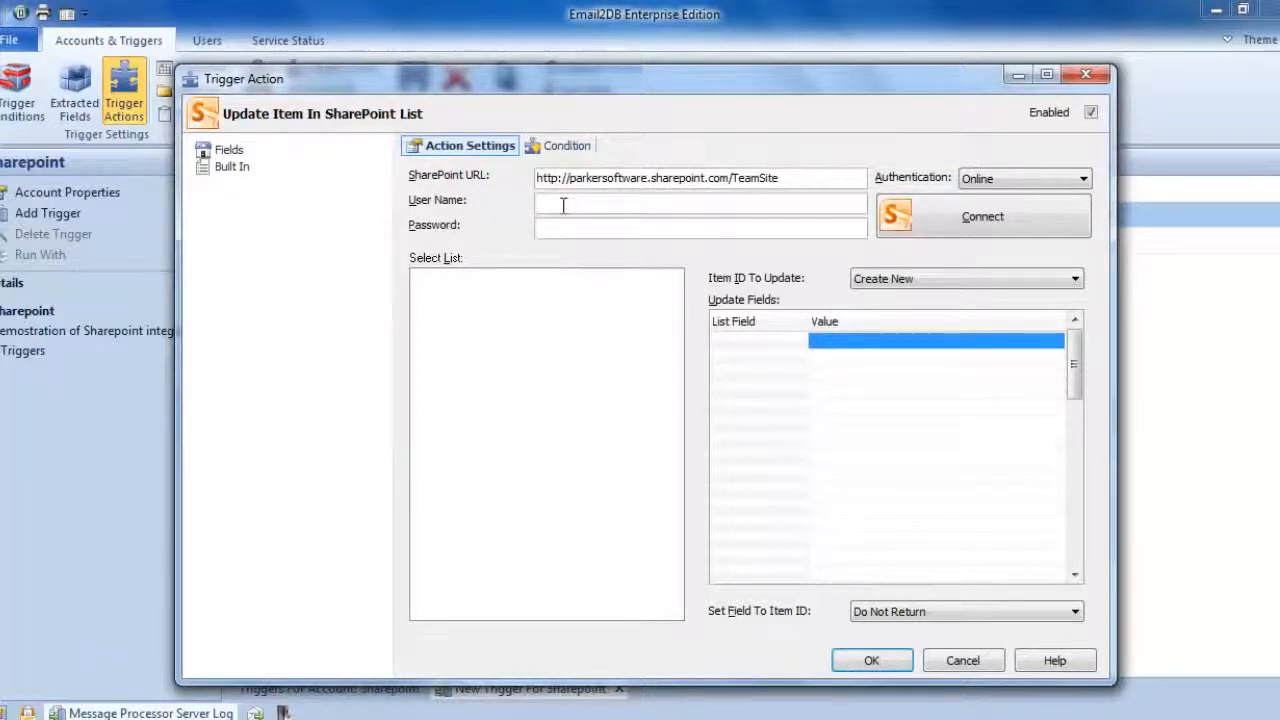
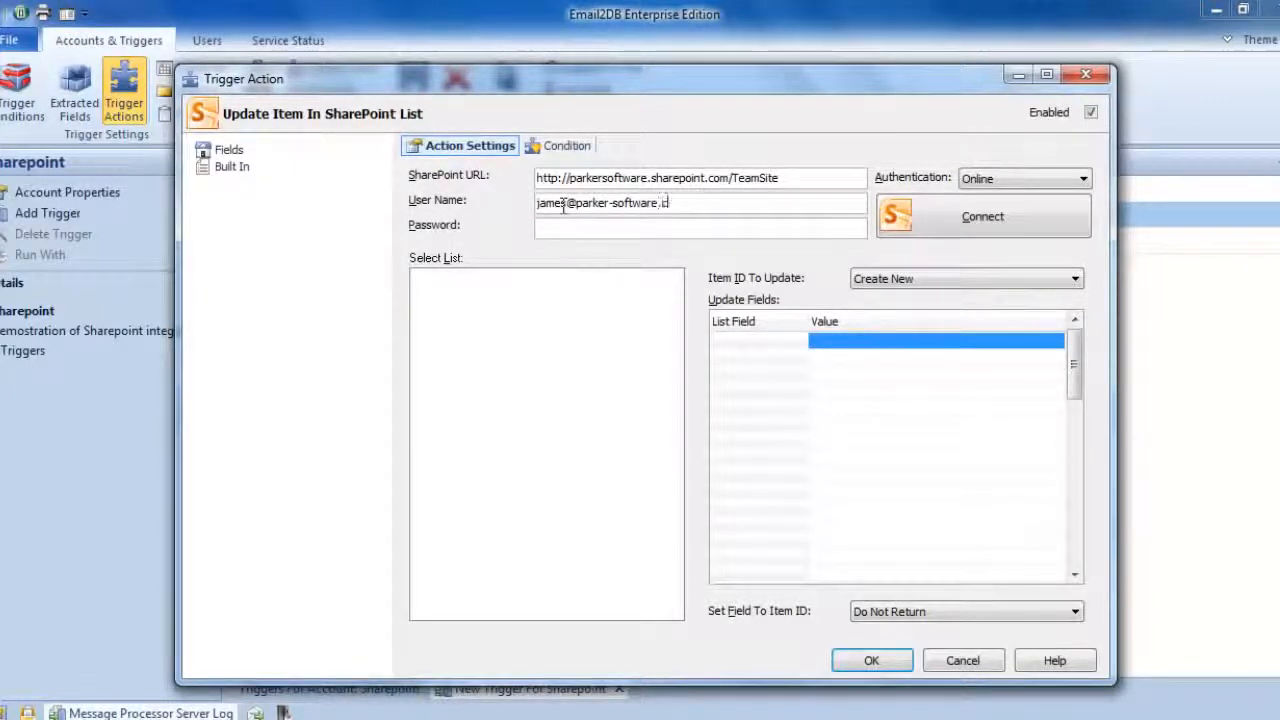
key(Tab)
text(*******)
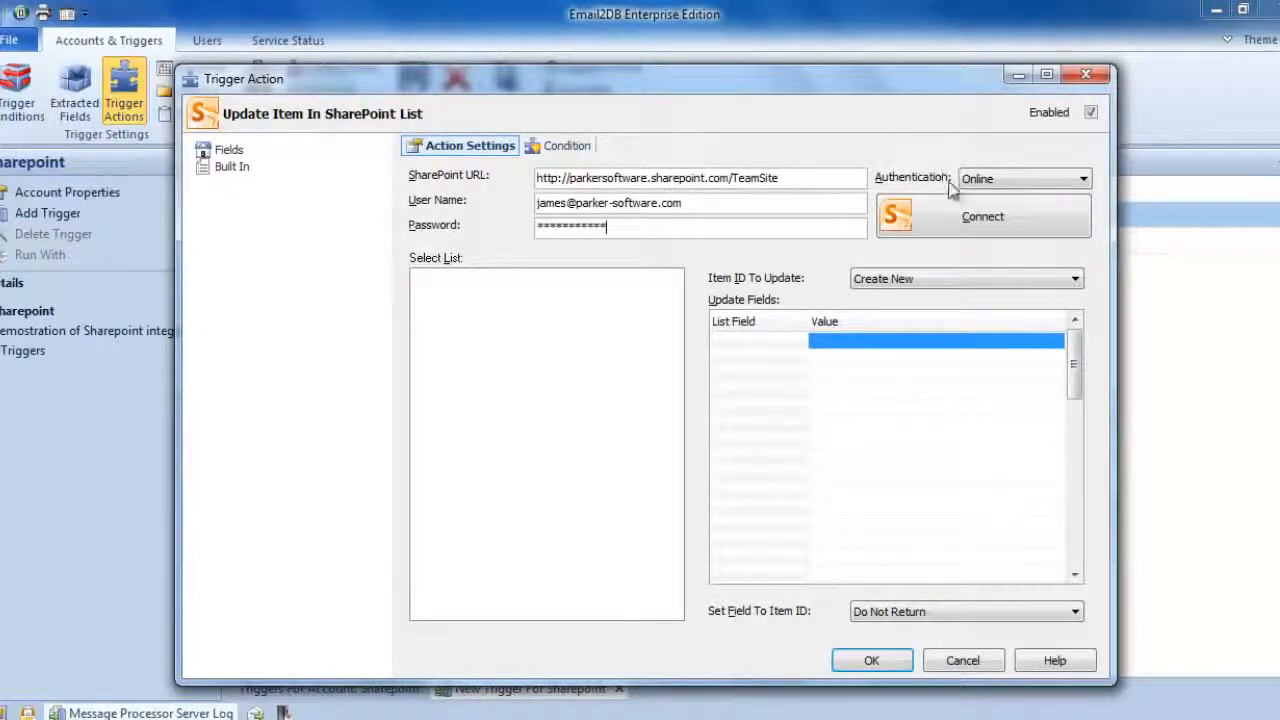
click(1013, 215)
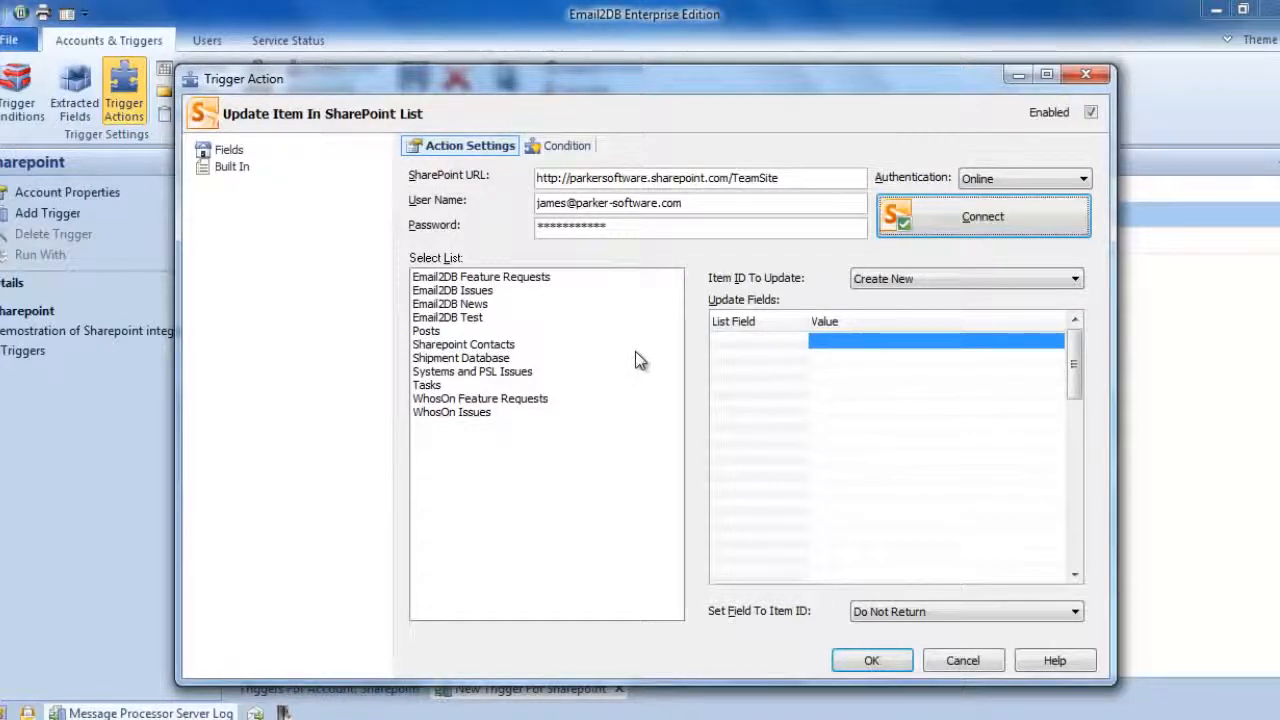
- Choose the Email2DB News list and keep Create New as the item ID to update
click(471, 307)
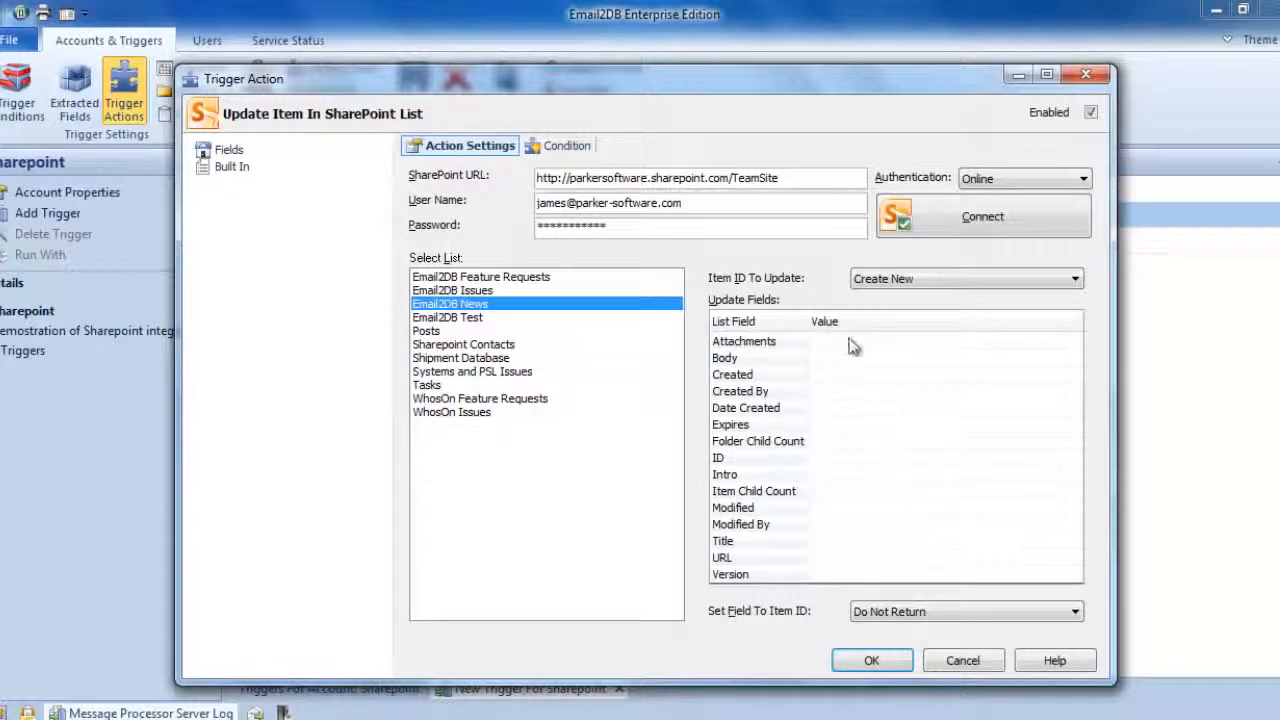
click(888, 279)
click(880, 294)
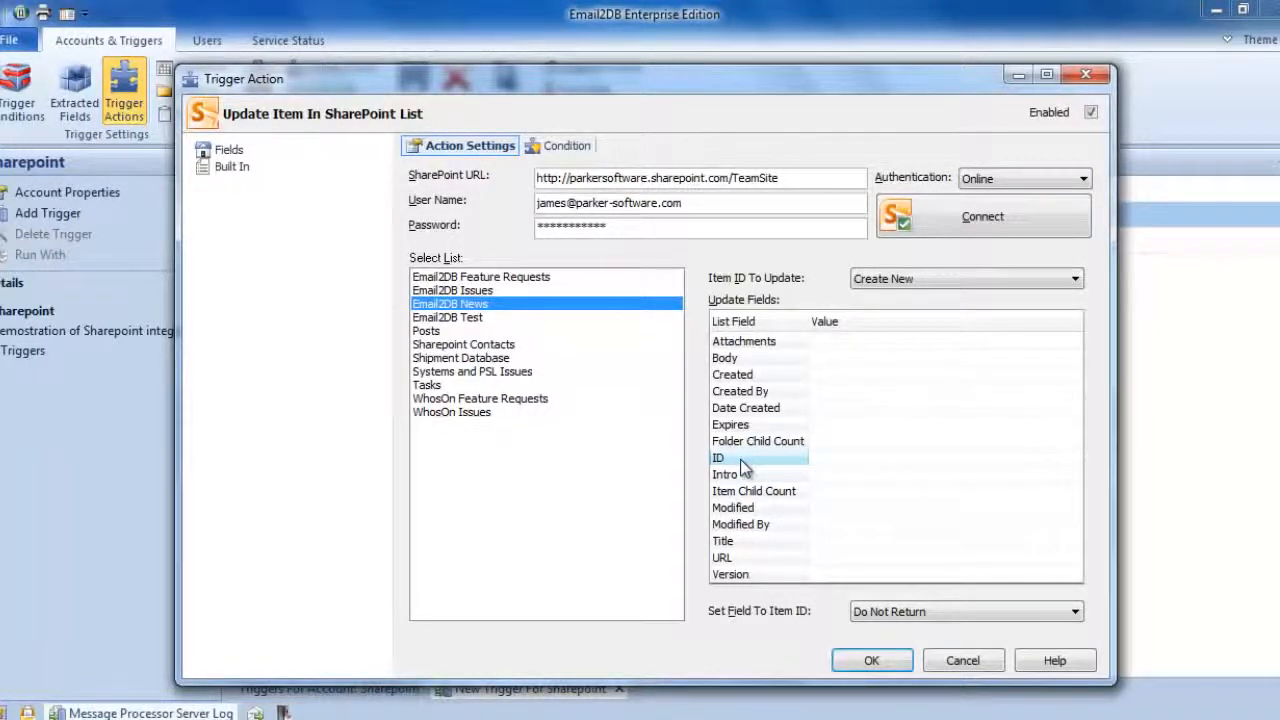
click(902, 280)
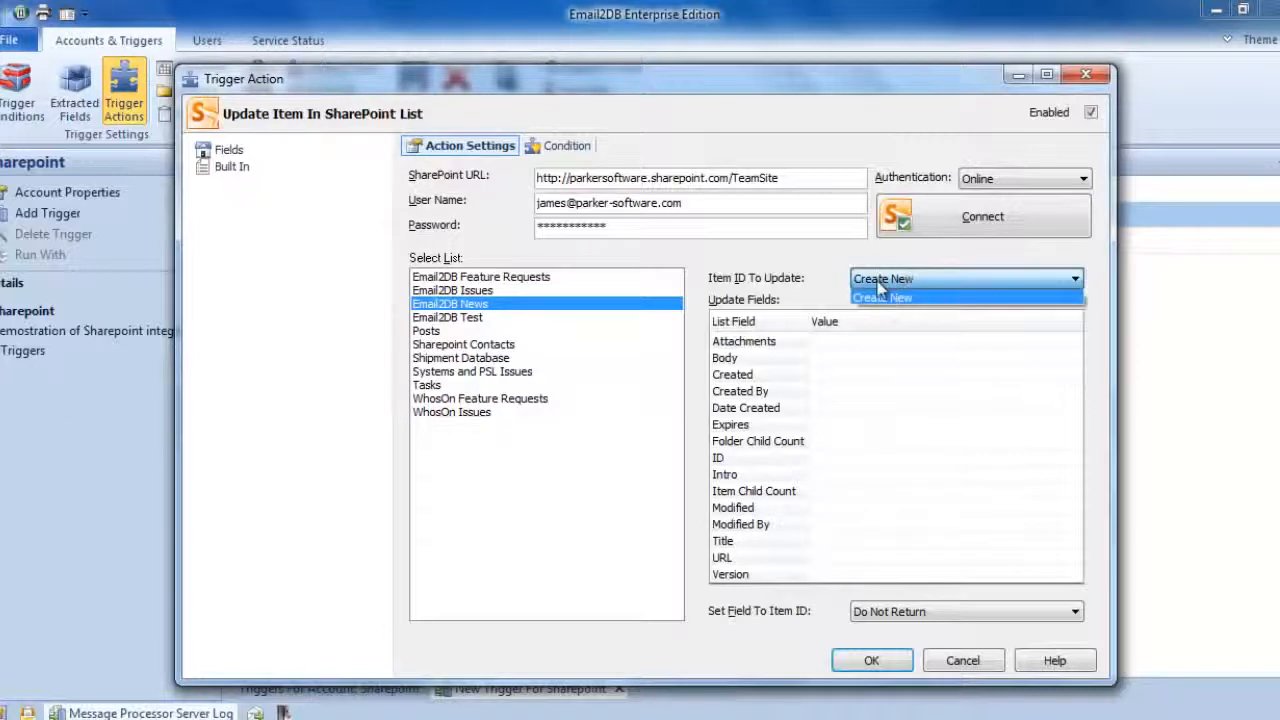
click(880, 296)
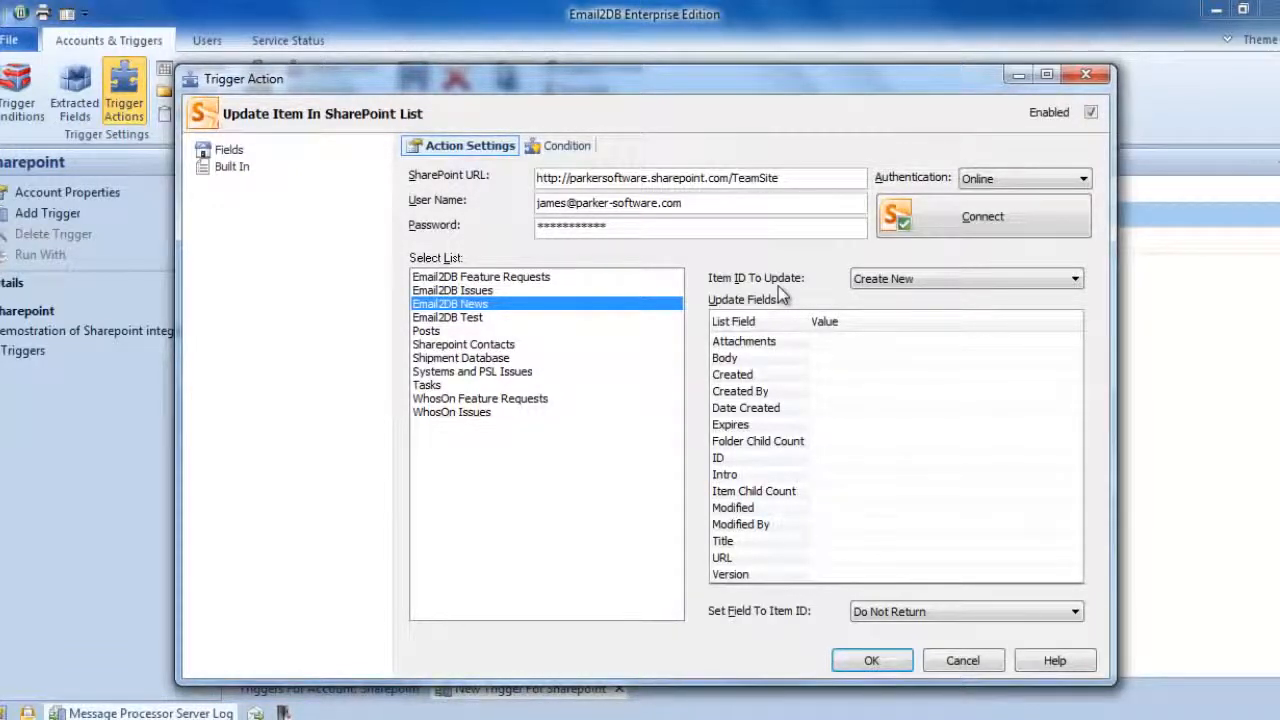
- Set the Body list field's value to the built-in variable %msg_body%
click(826, 359)
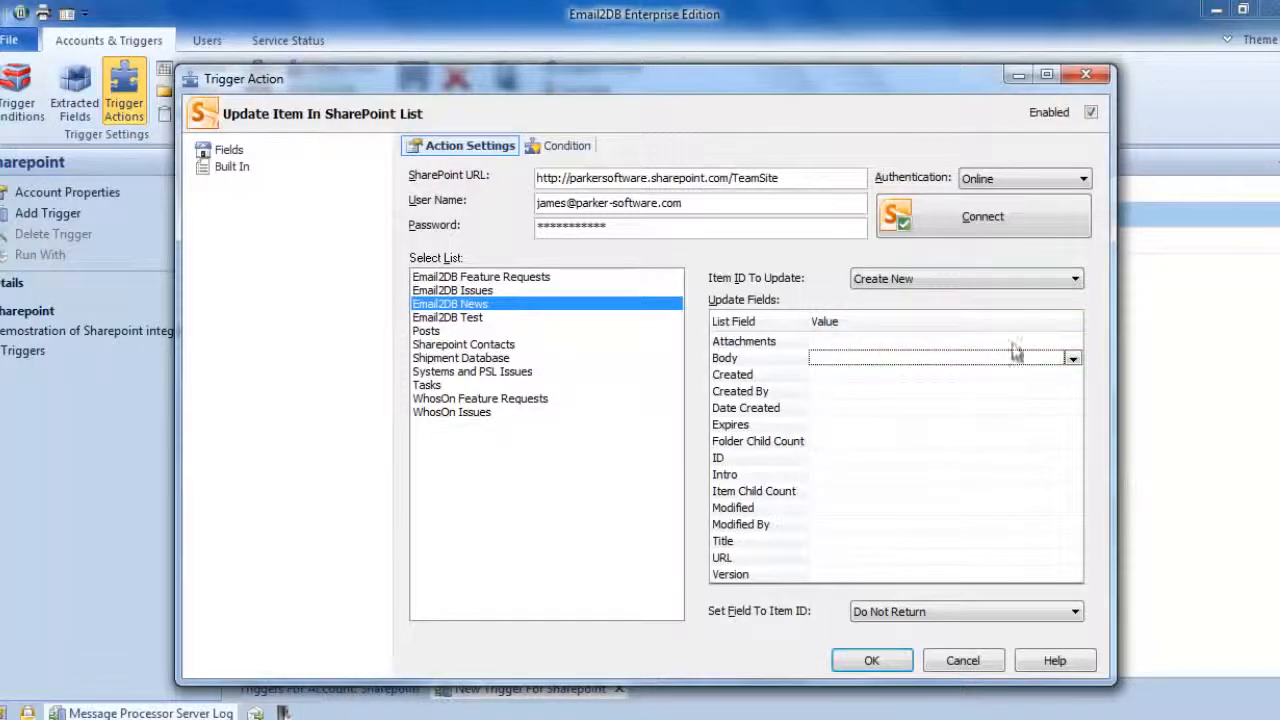
click(1071, 359)
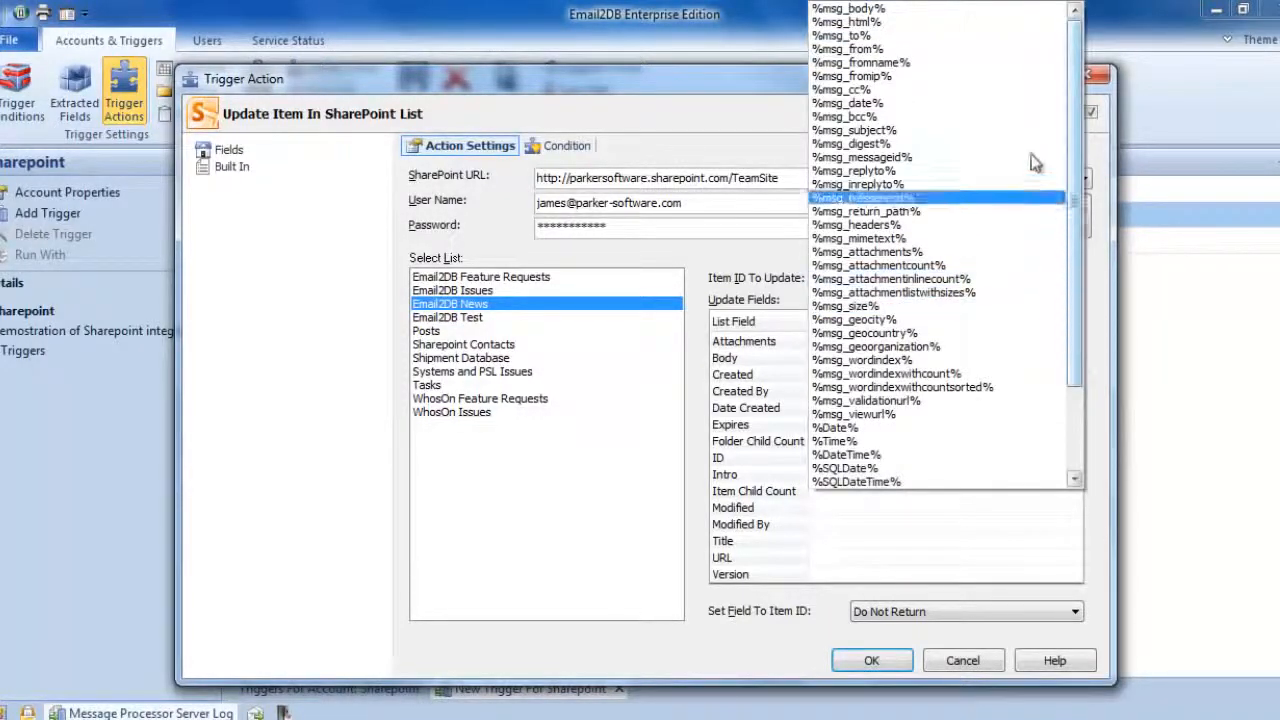
click(940, 8)
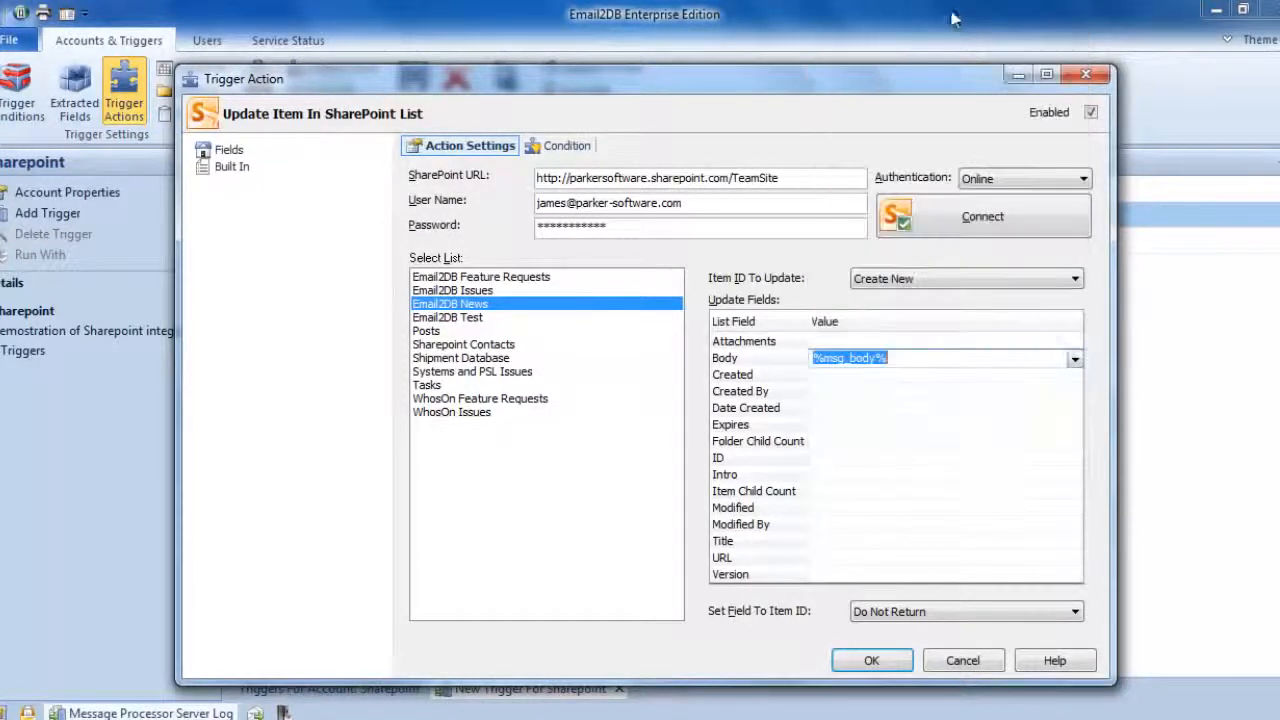
click(858, 376)
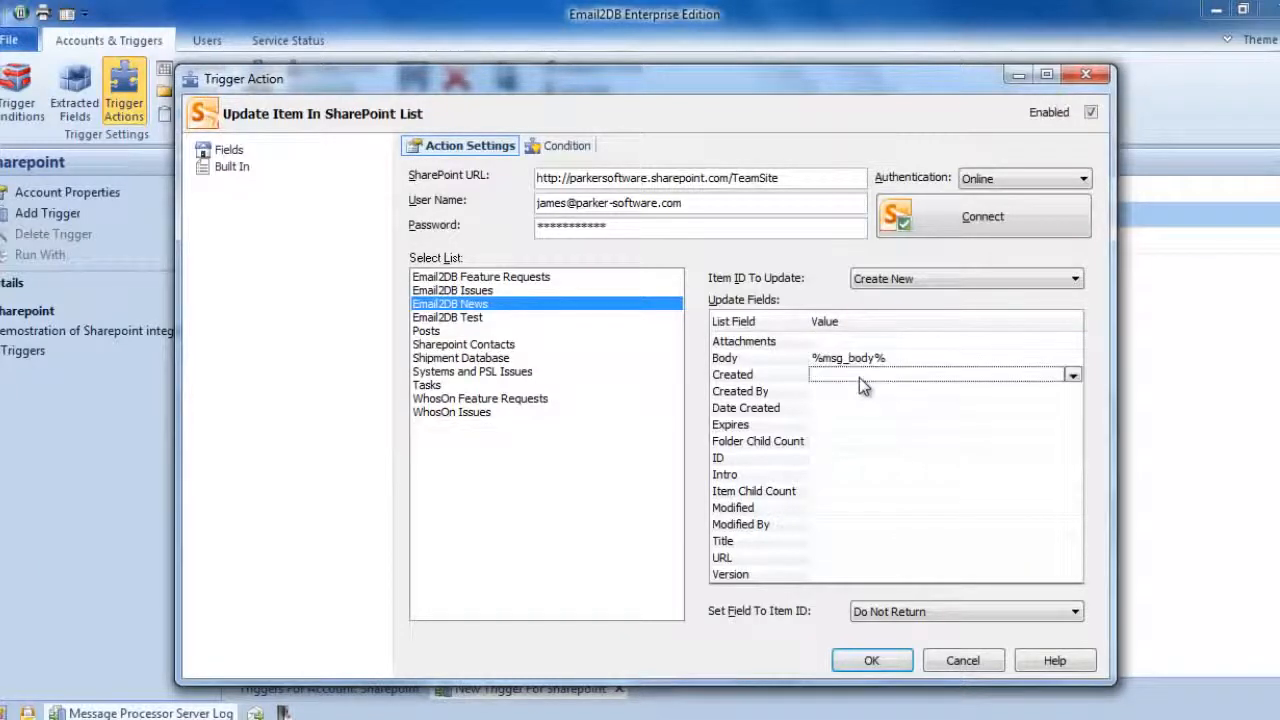
- Set the Created By list field's value to %msg_from% and the Title field's value to %msg_subject%
click(835, 394)
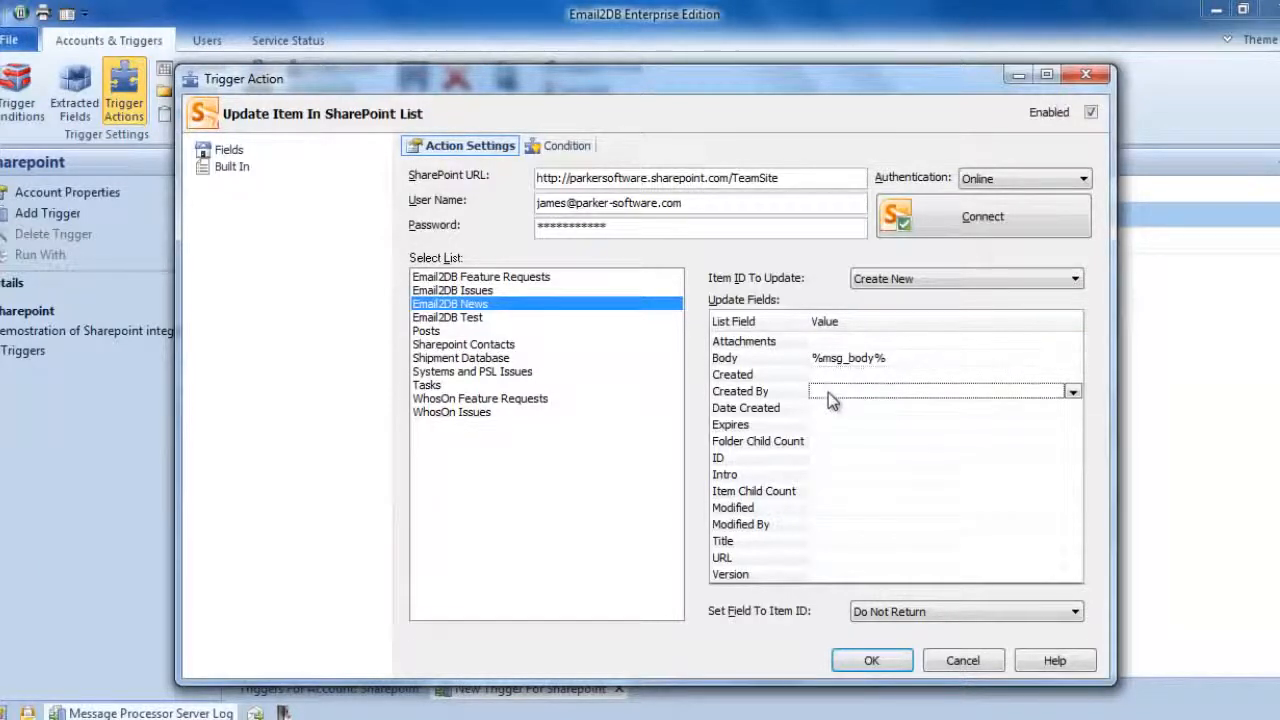
click(1072, 391)
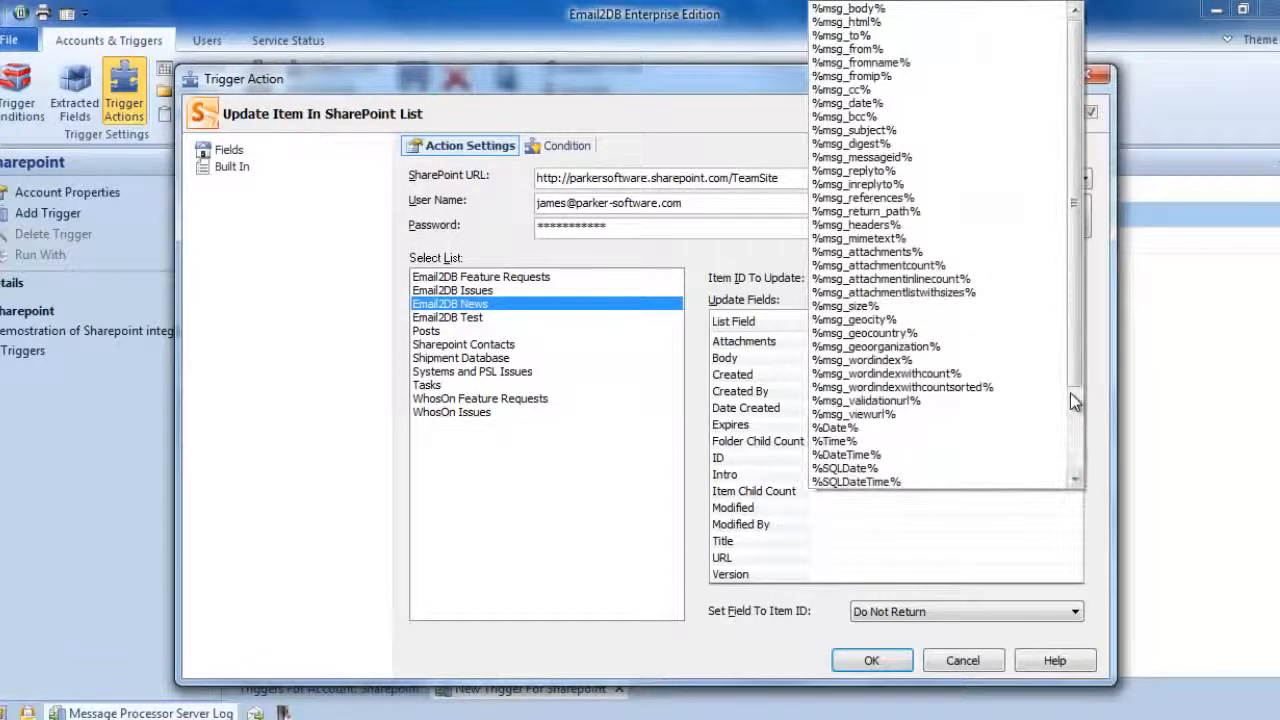
click(916, 50)
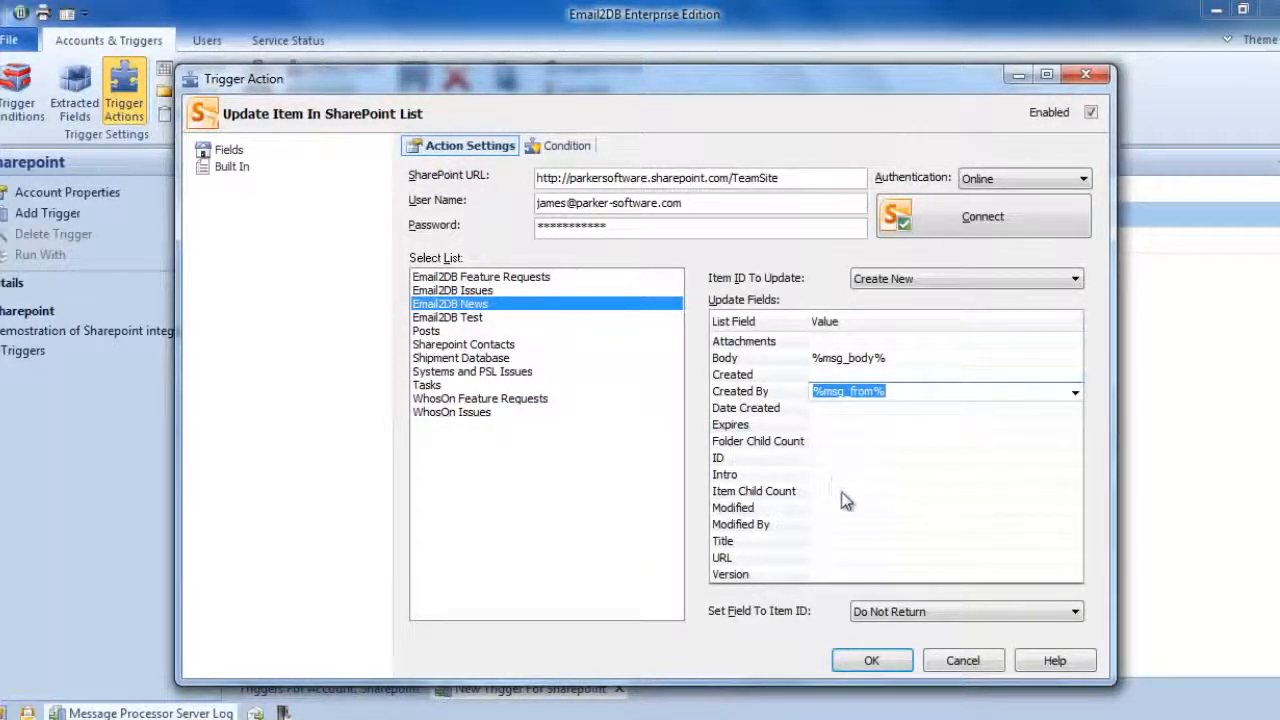
click(829, 540)
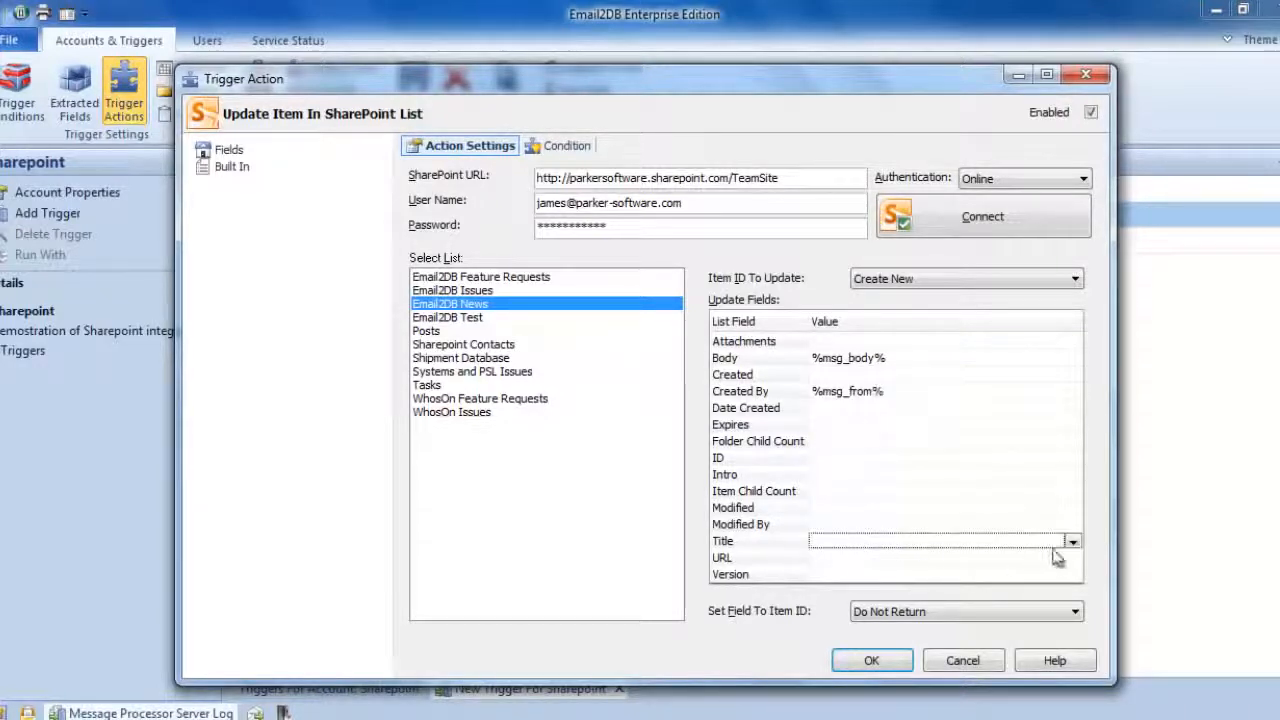
click(1071, 543)
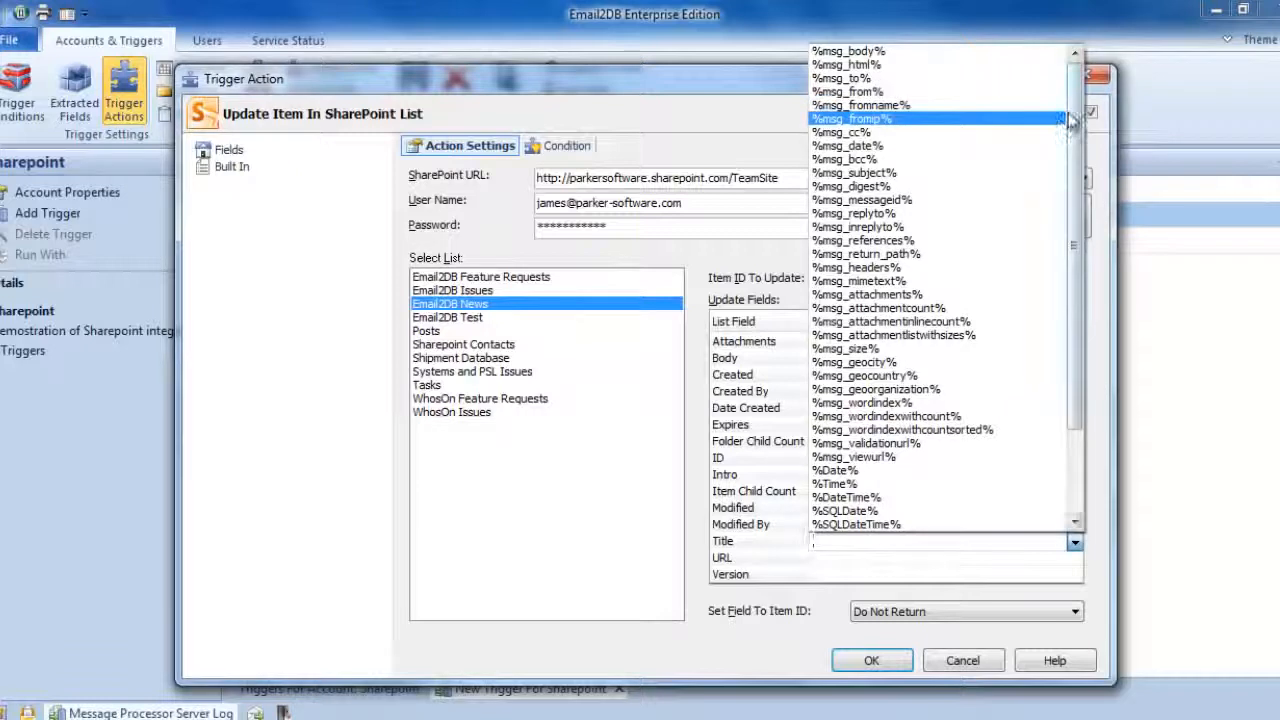
click(990, 175)
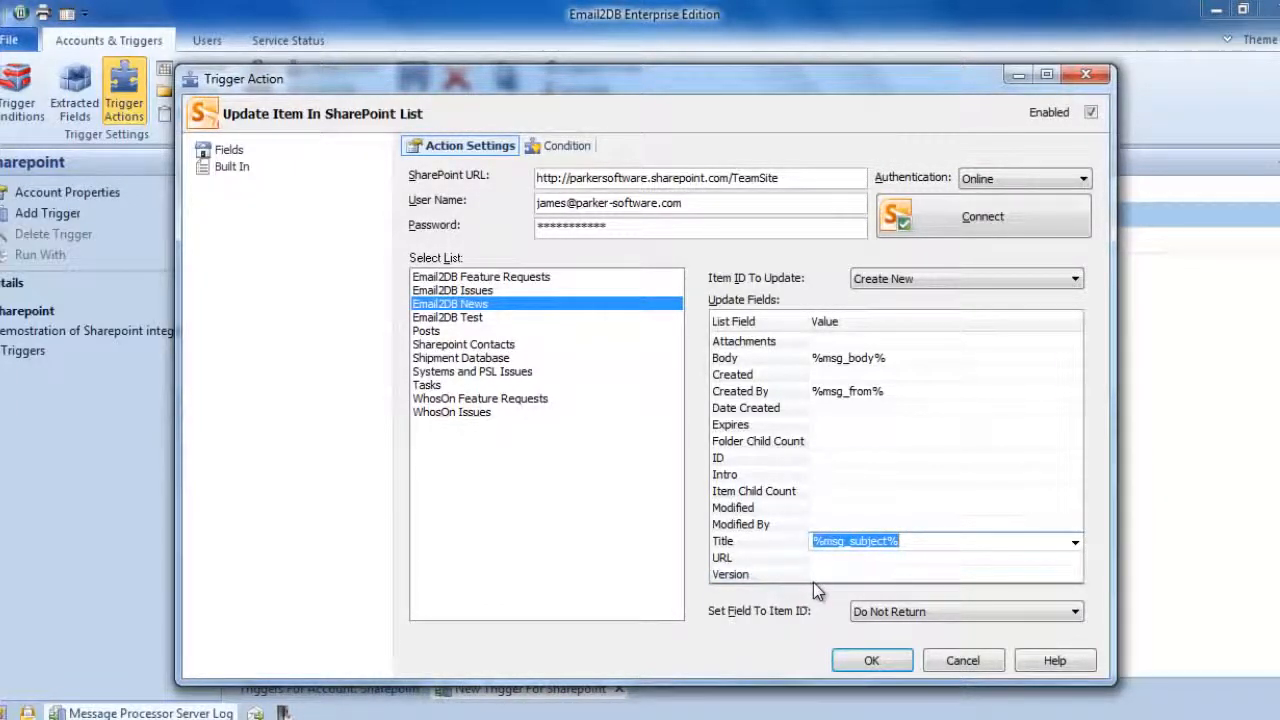
- Set the Date Created list field's value to the built-in variable %msg_date%
click(835, 408)
click(1073, 407)
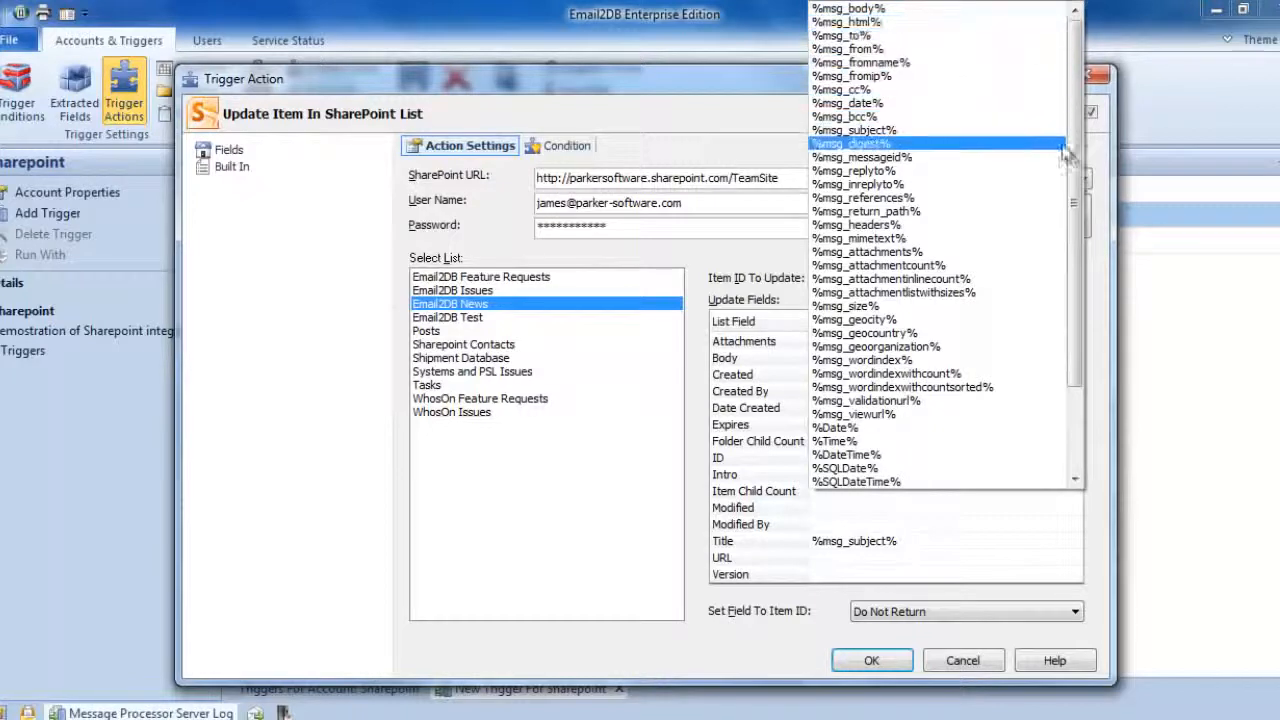
drag(1076, 165, 1075, 174)
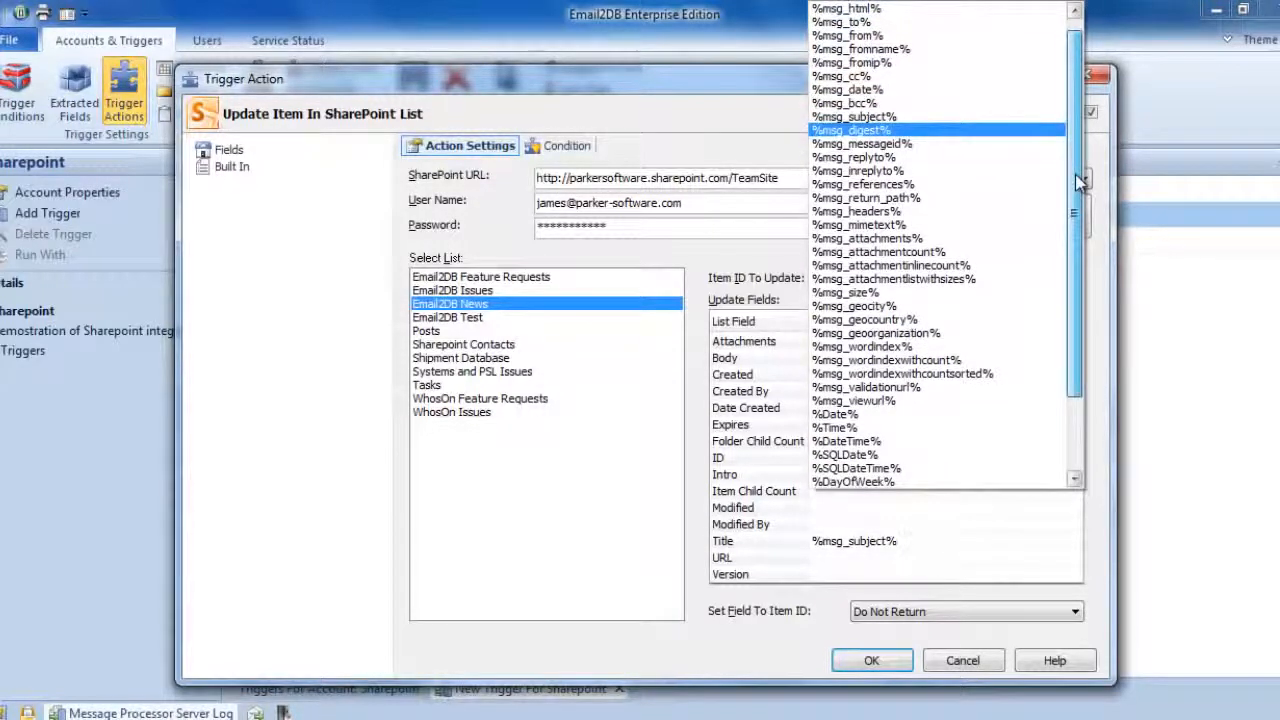
click(958, 89)
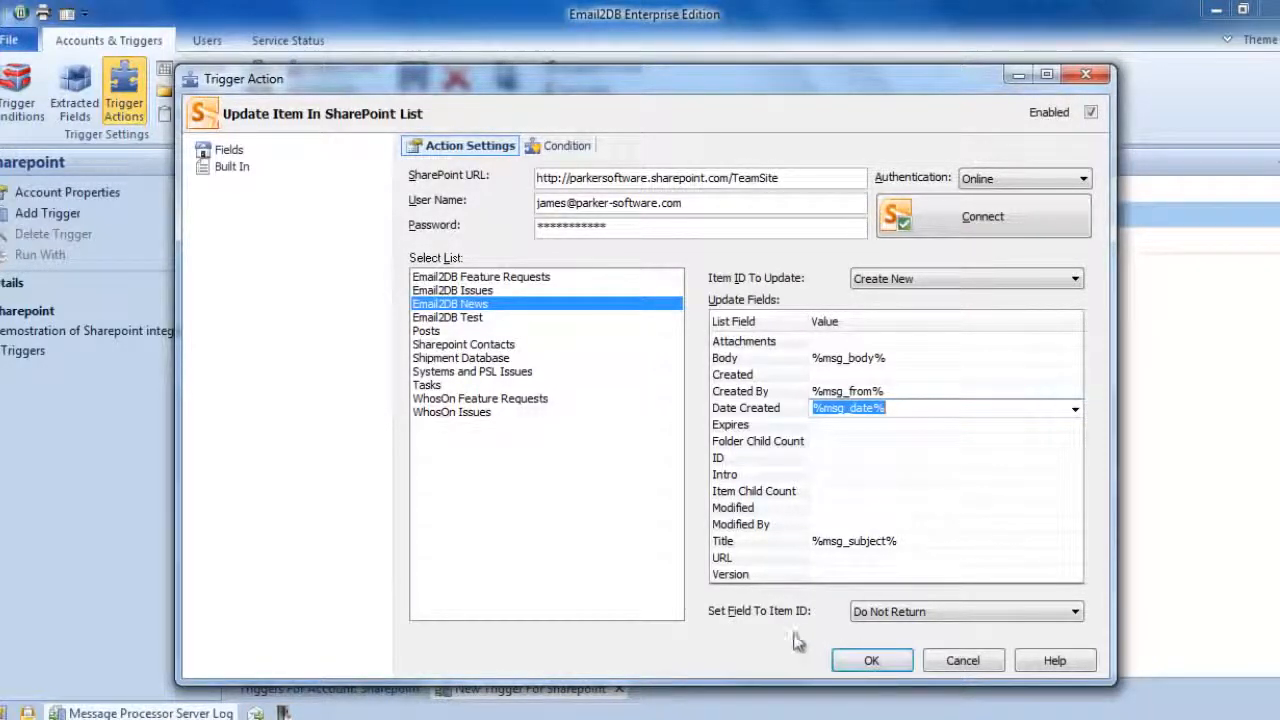
- Confirm the SharePoint list action, then save and enable the new trigger
click(851, 668)
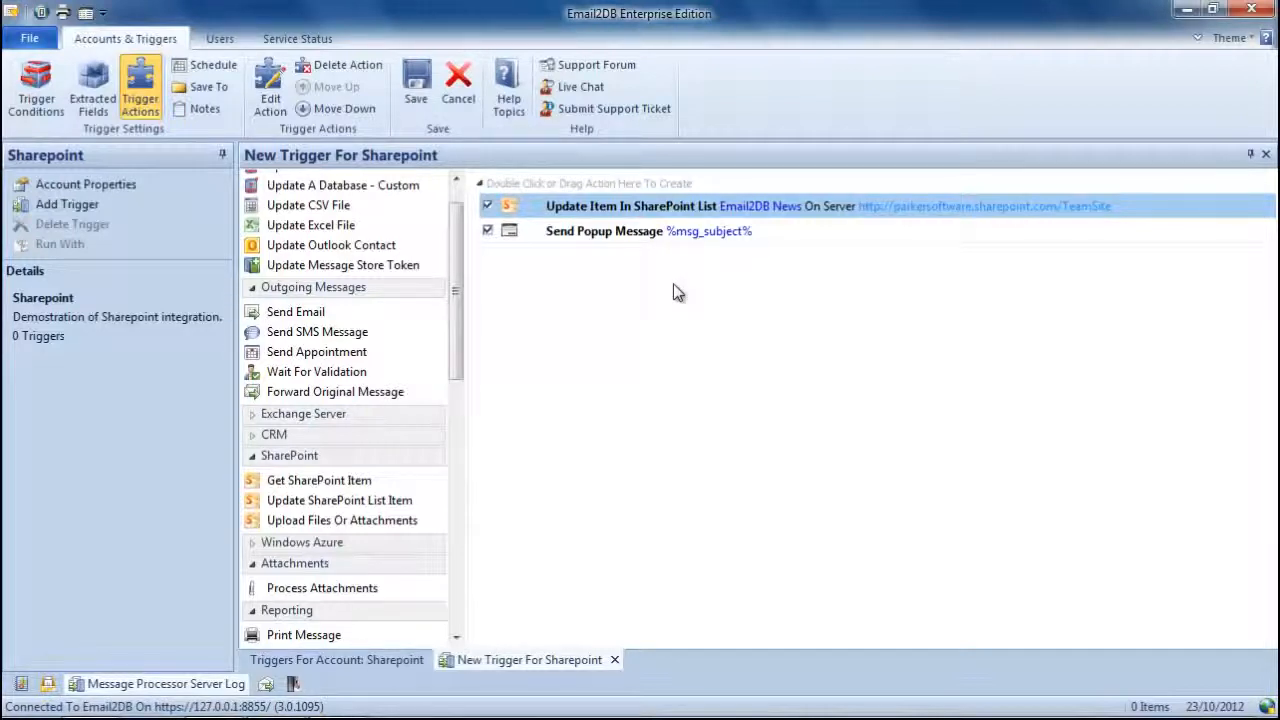
click(418, 98)
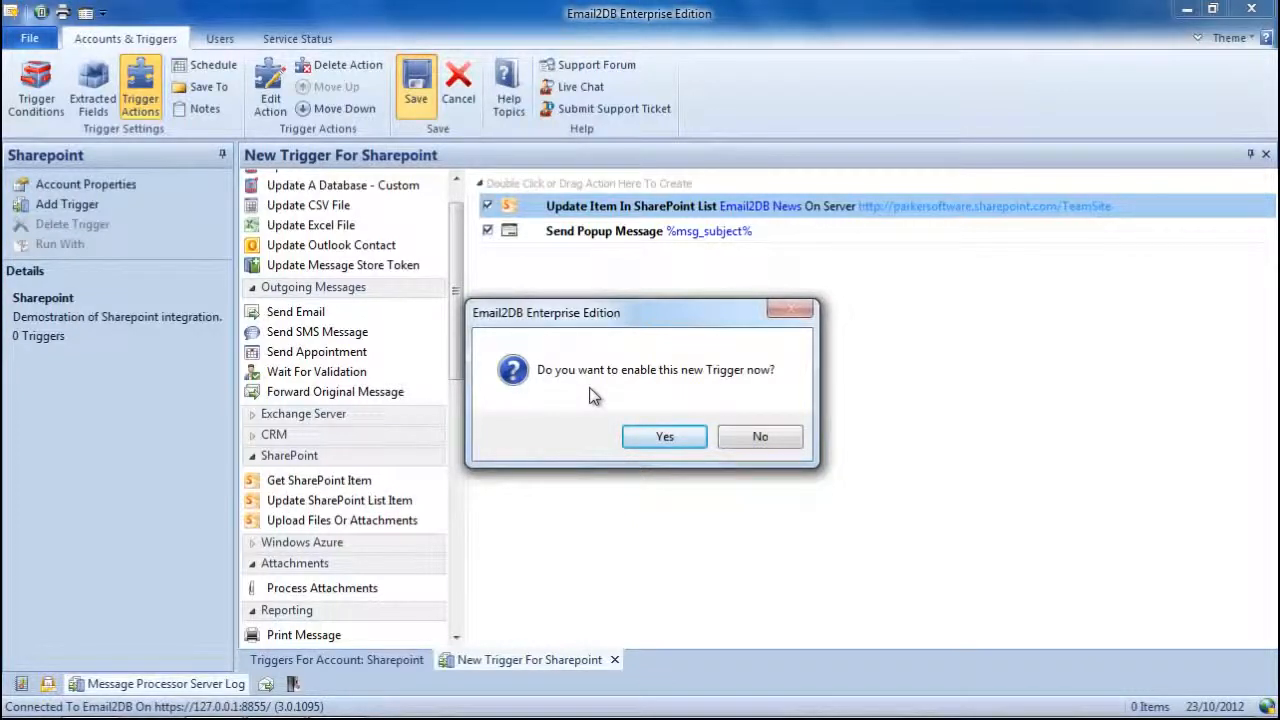
click(662, 440)
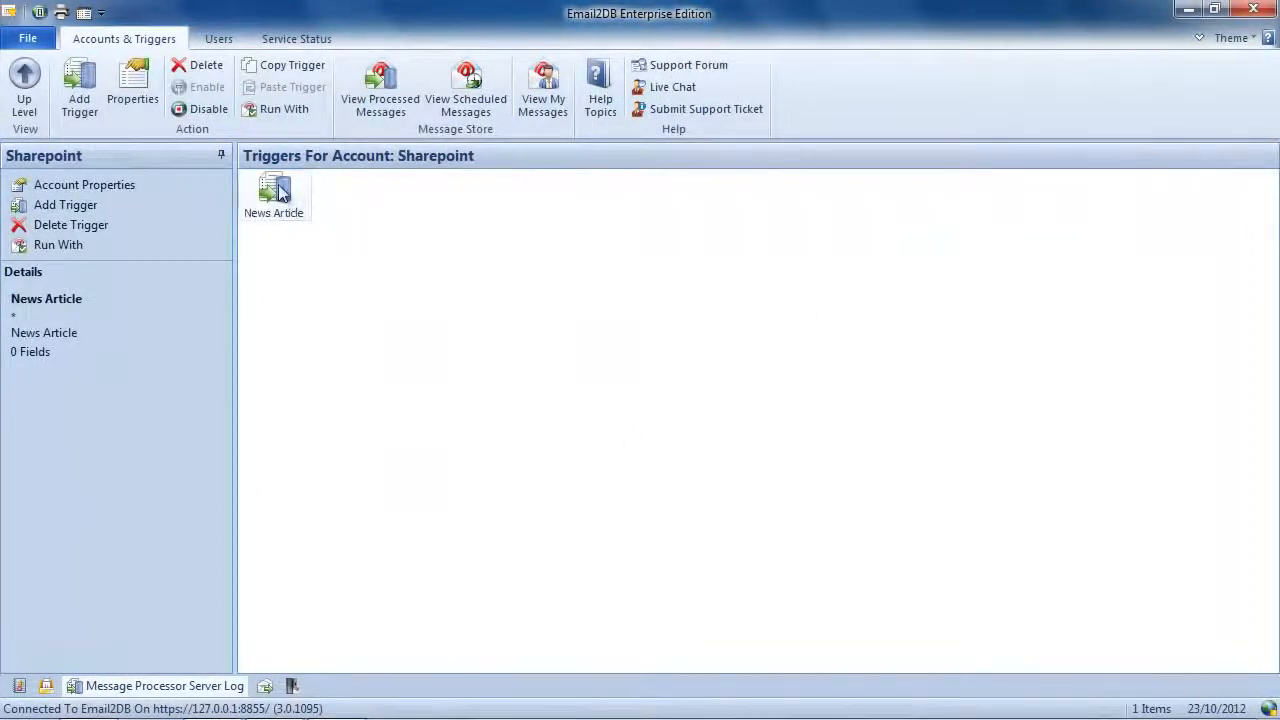
- Reopen the News Article trigger to review its extracted fields, actions and conditions, and save it again
double_click(279, 194)
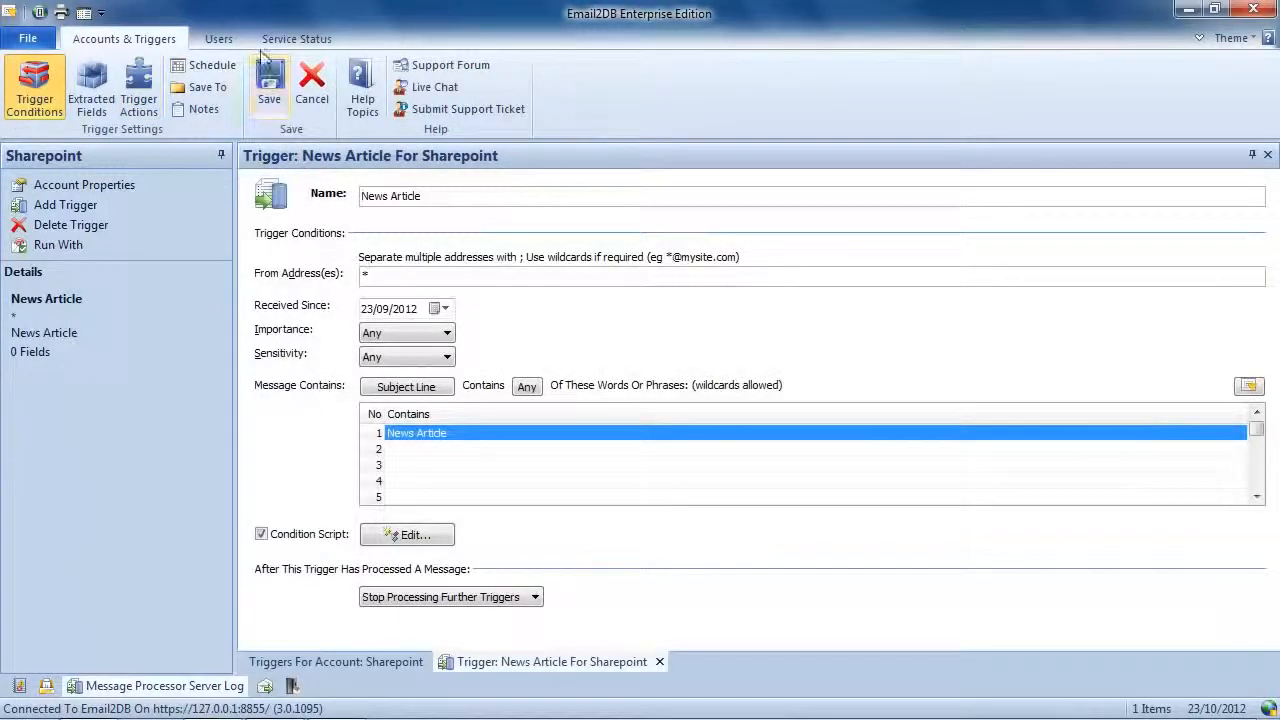
click(100, 85)
click(140, 85)
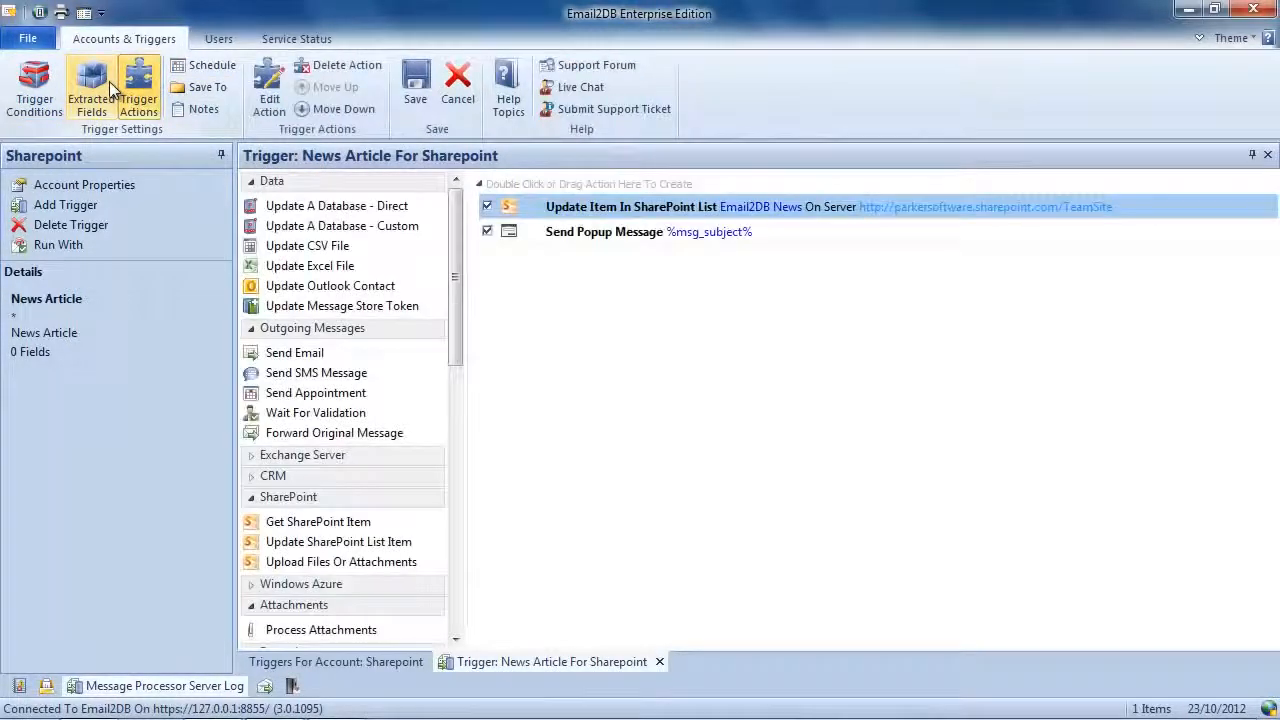
click(91, 85)
click(35, 85)
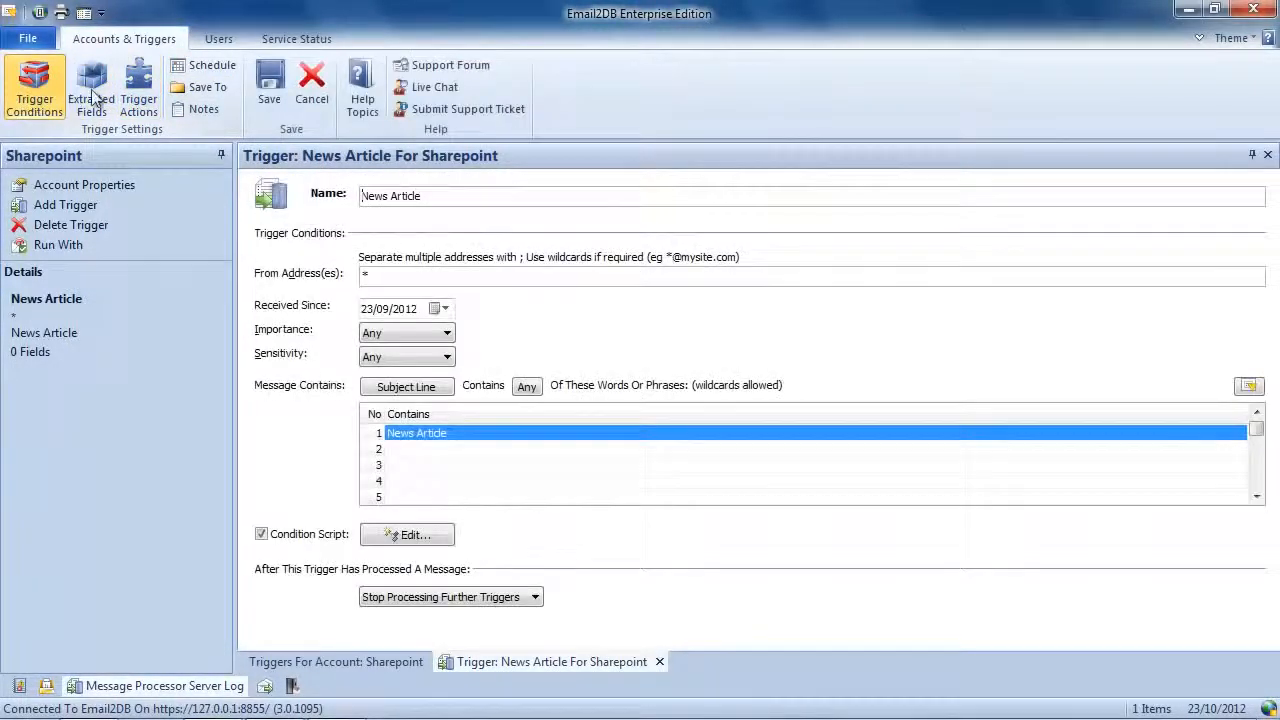
click(272, 90)
- Reopen the Sharepoint account from the accounts list and open Run With for the News Article trigger
click(25, 95)
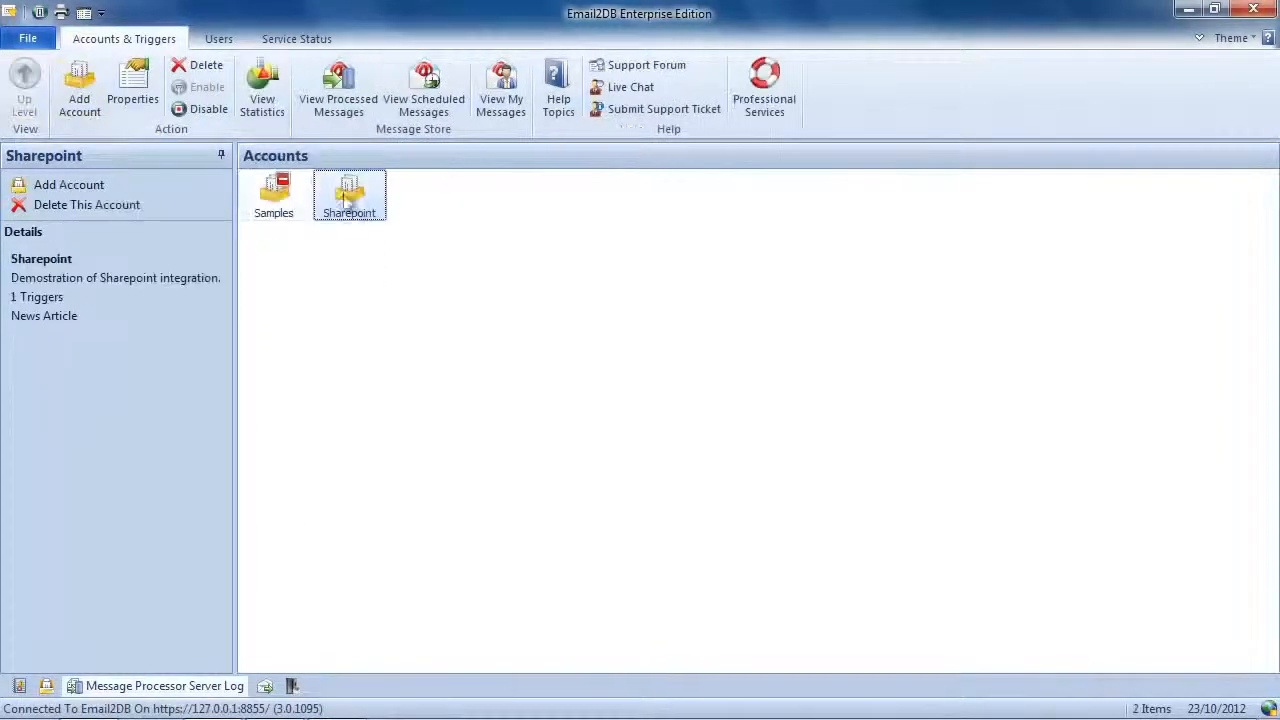
double_click(365, 198)
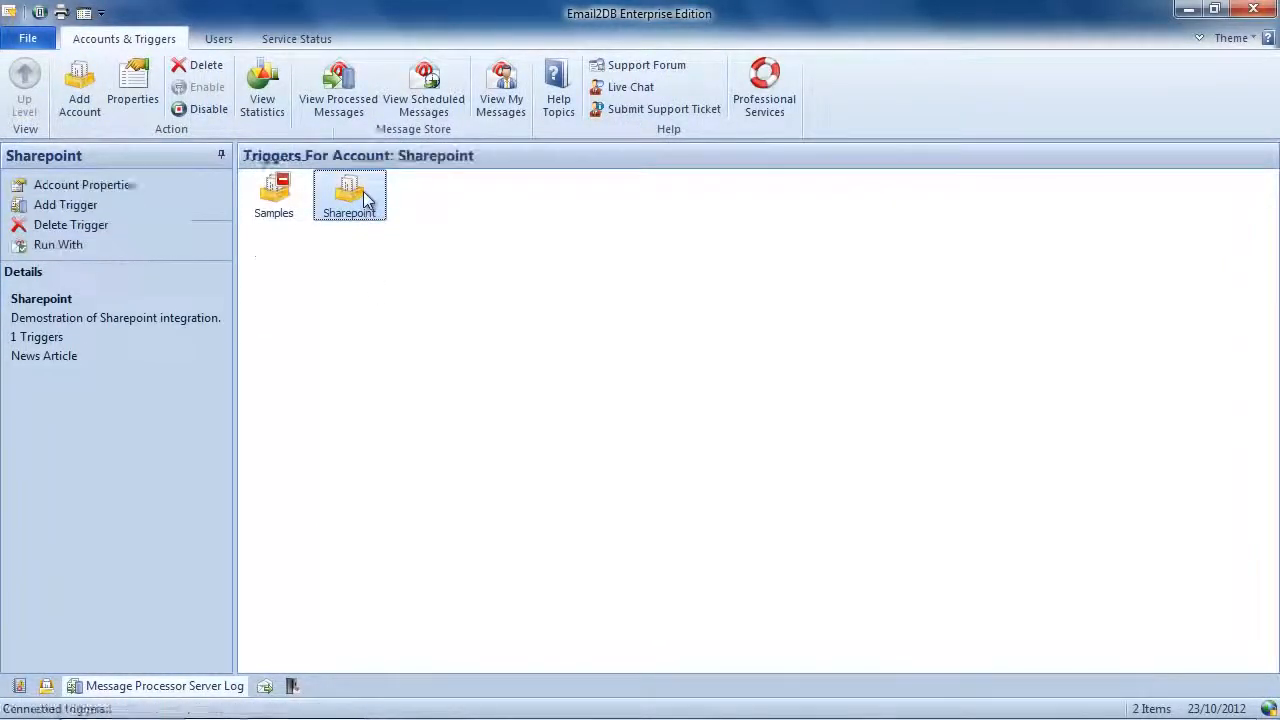
click(268, 192)
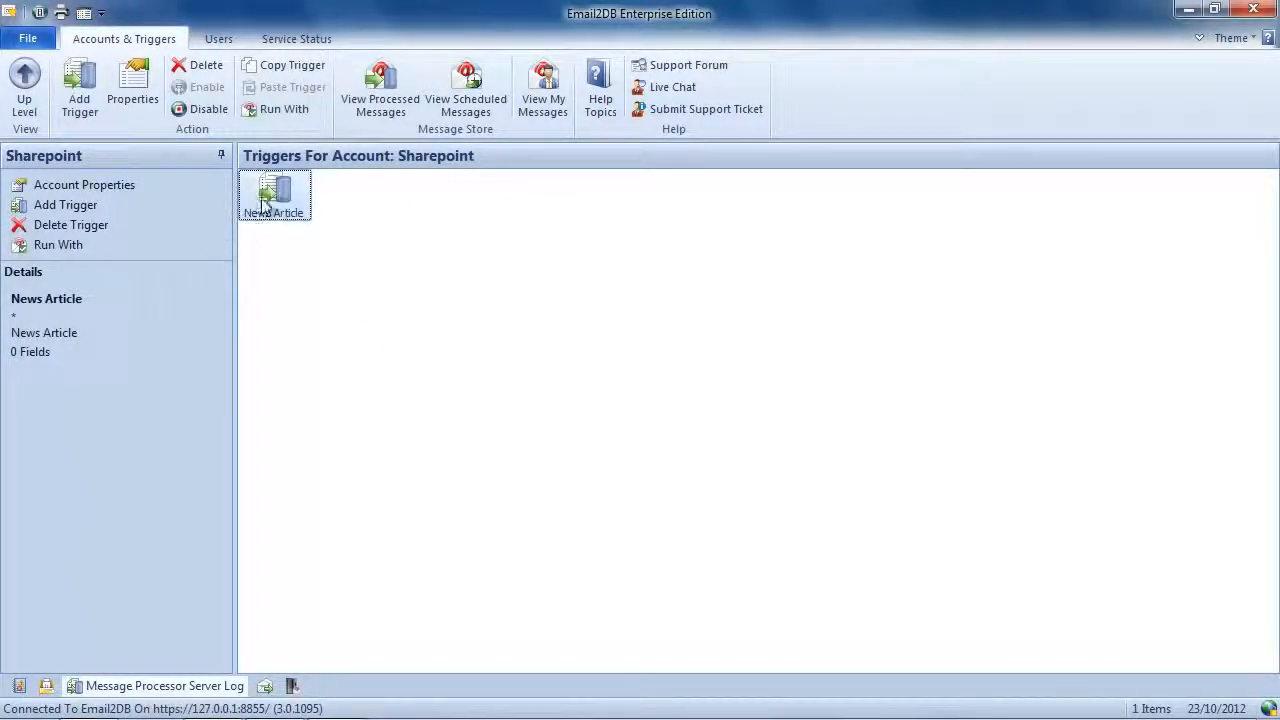
right_click(276, 187)
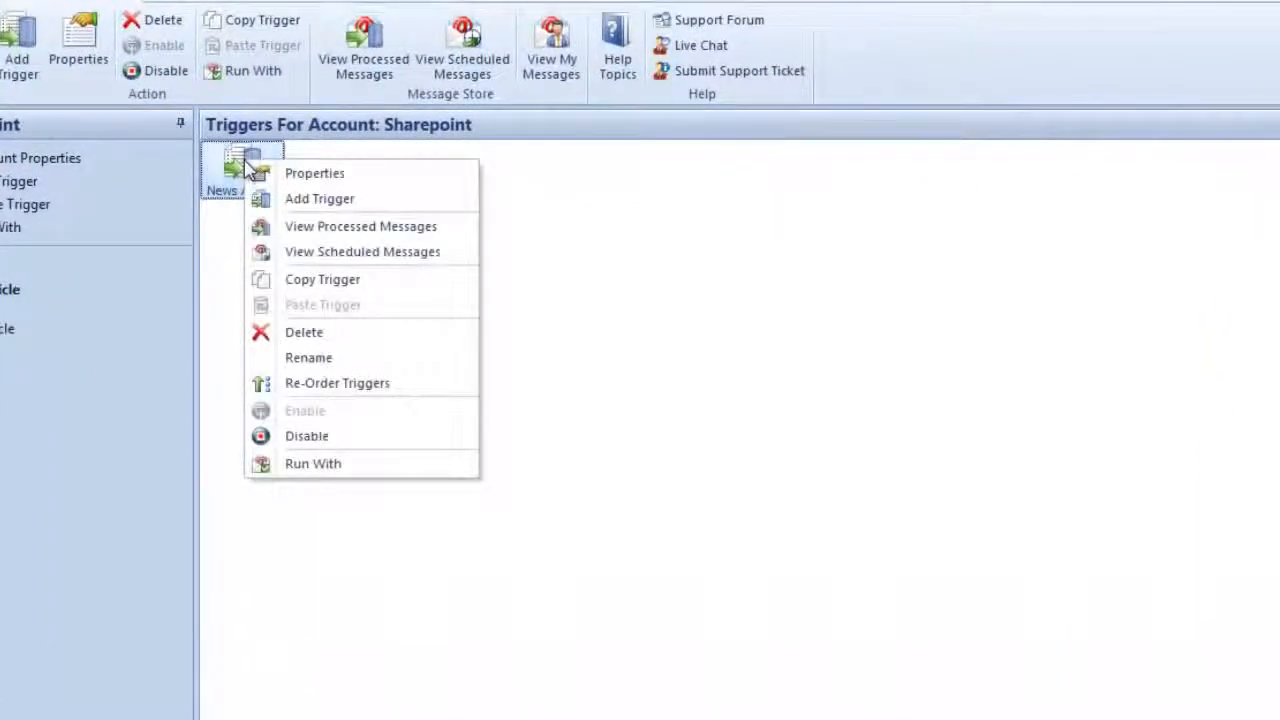
click(324, 468)
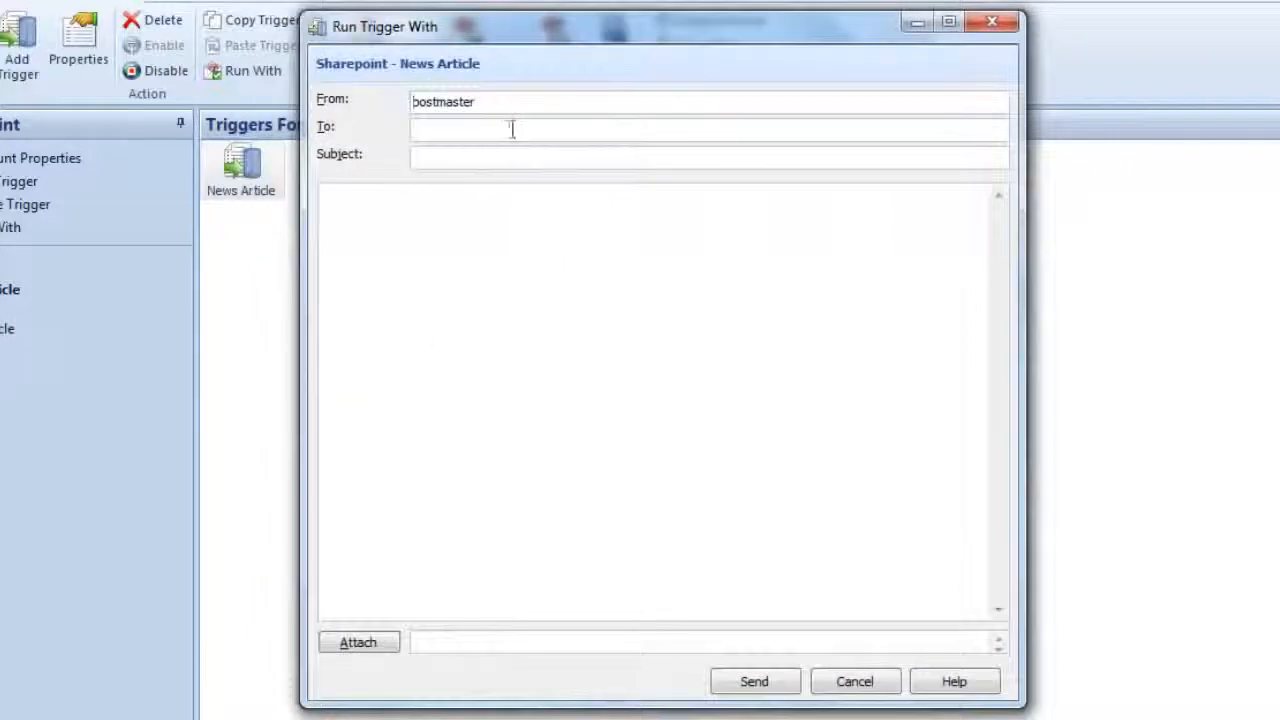
- Replace the test message's From value with the sender's e-mail address
drag(506, 100, 323, 128)
key(BackSpace)
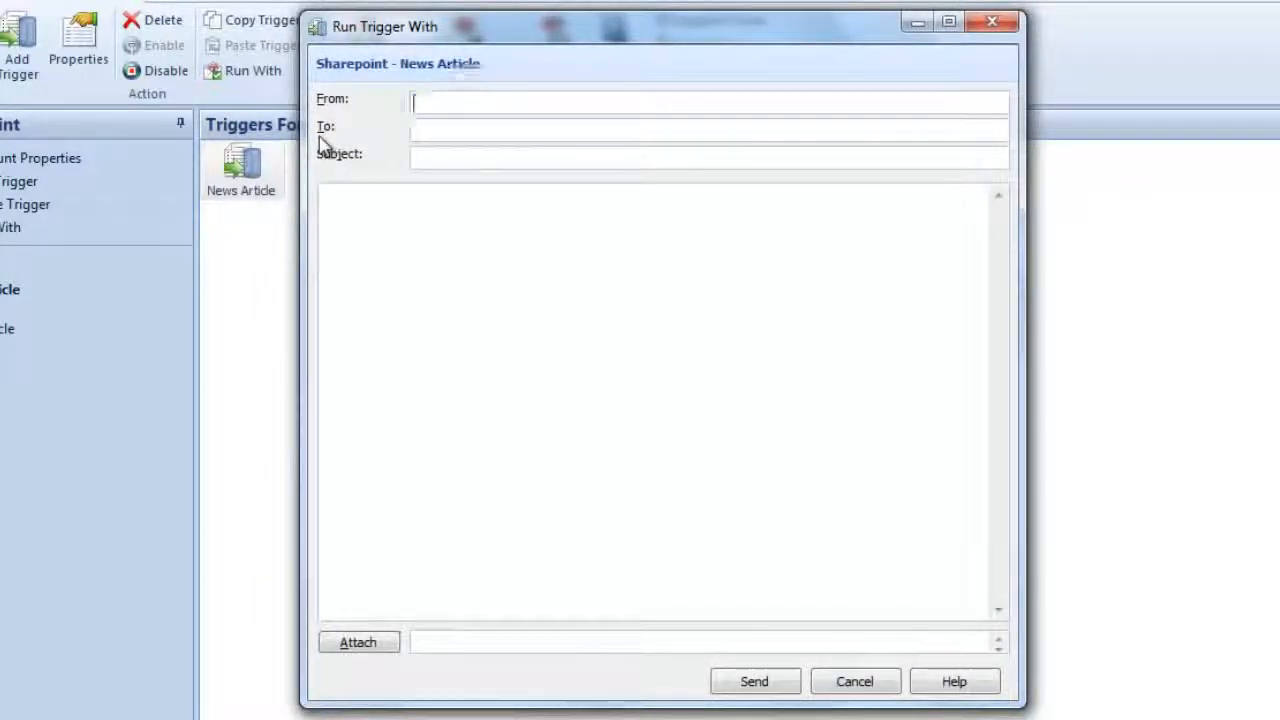
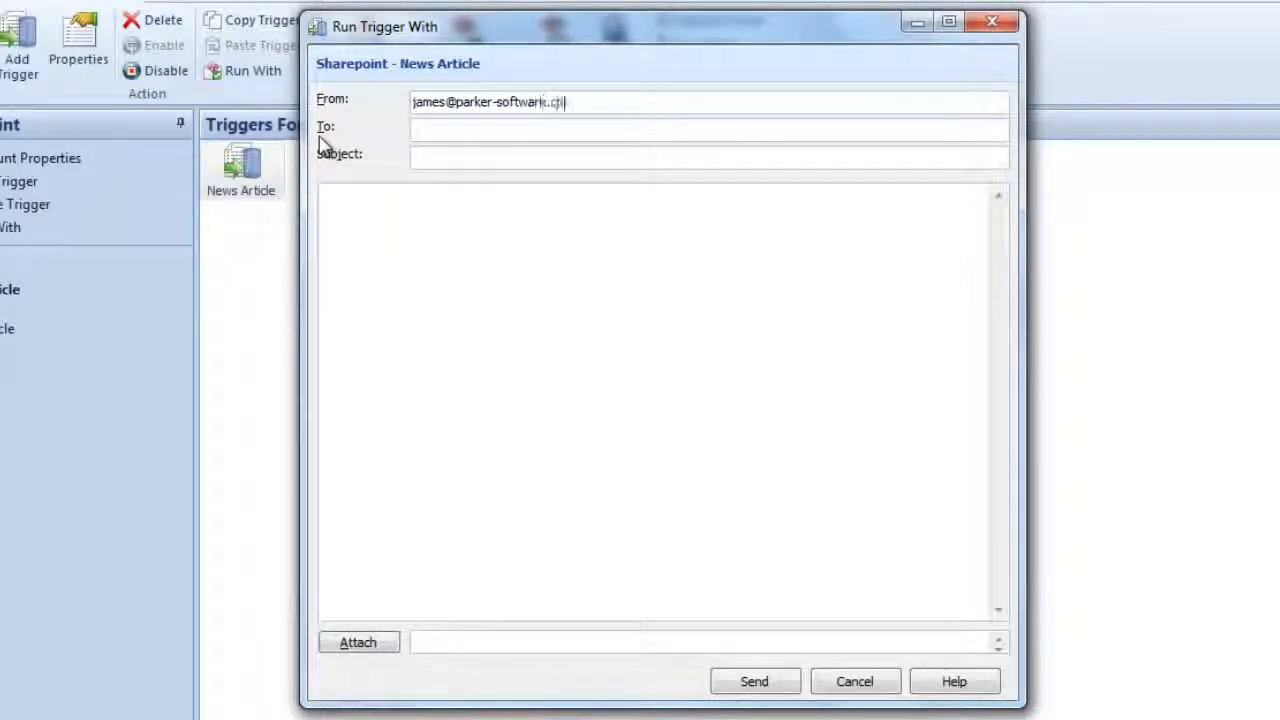
key(Tab)
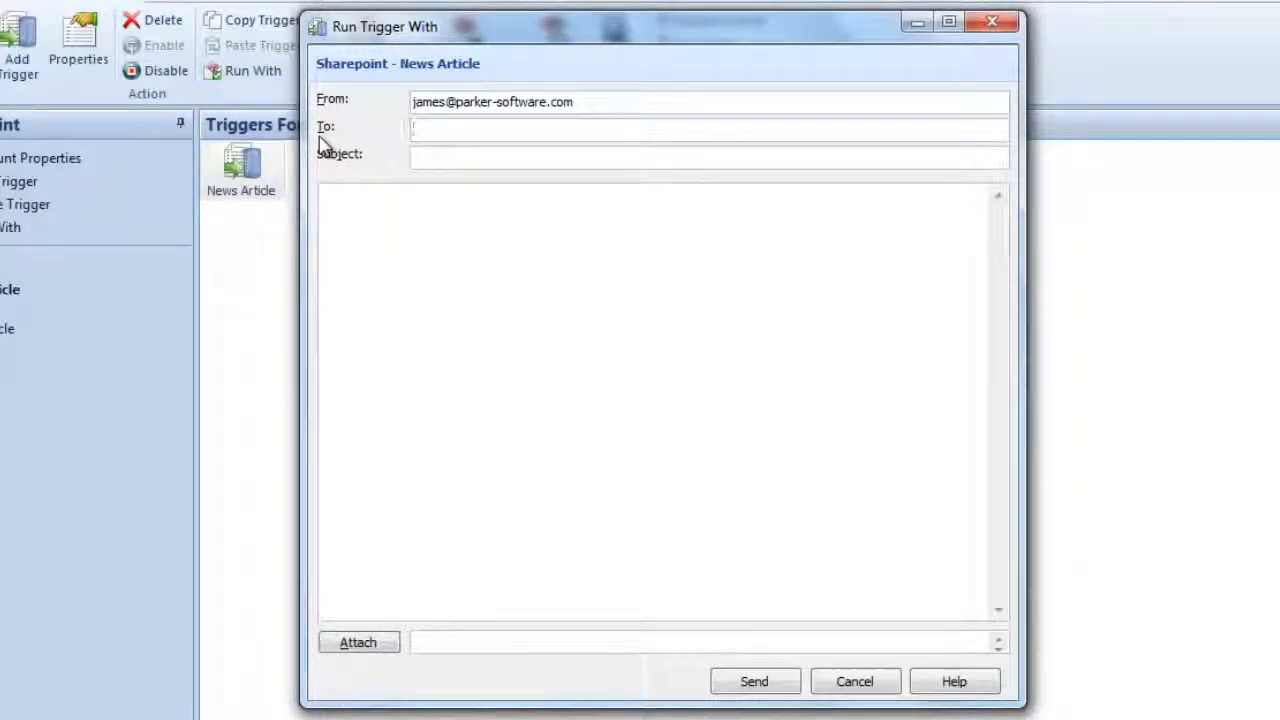
- Copy the sender's e-mail address into the test message's To field
drag(604, 104, 386, 114)
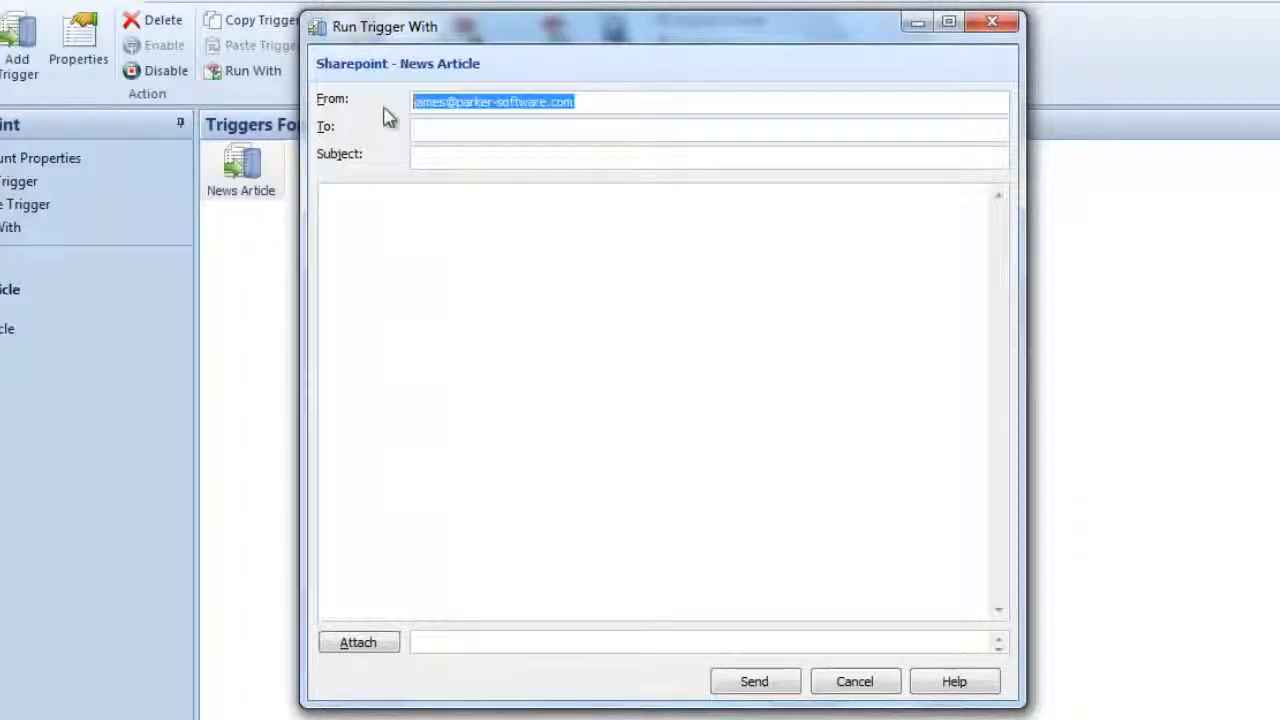
text(c)
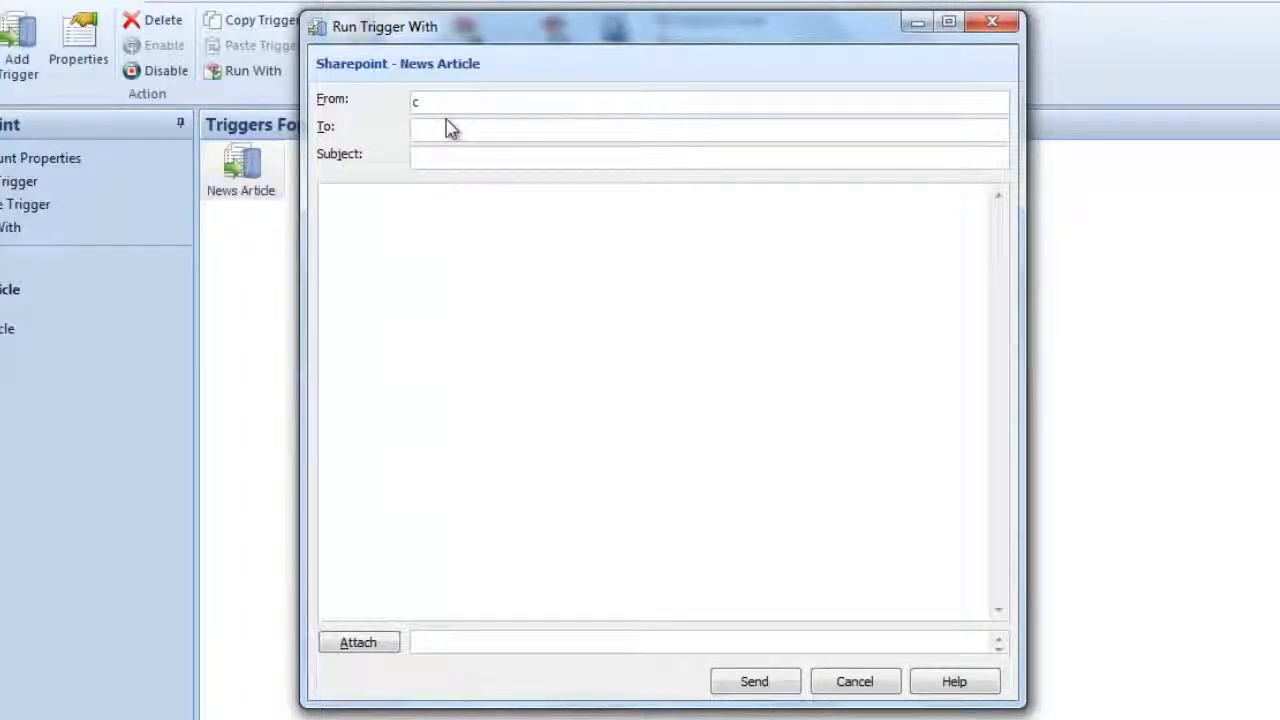
key(ctrl+z)
key(ctrl+c)
click(449, 128)
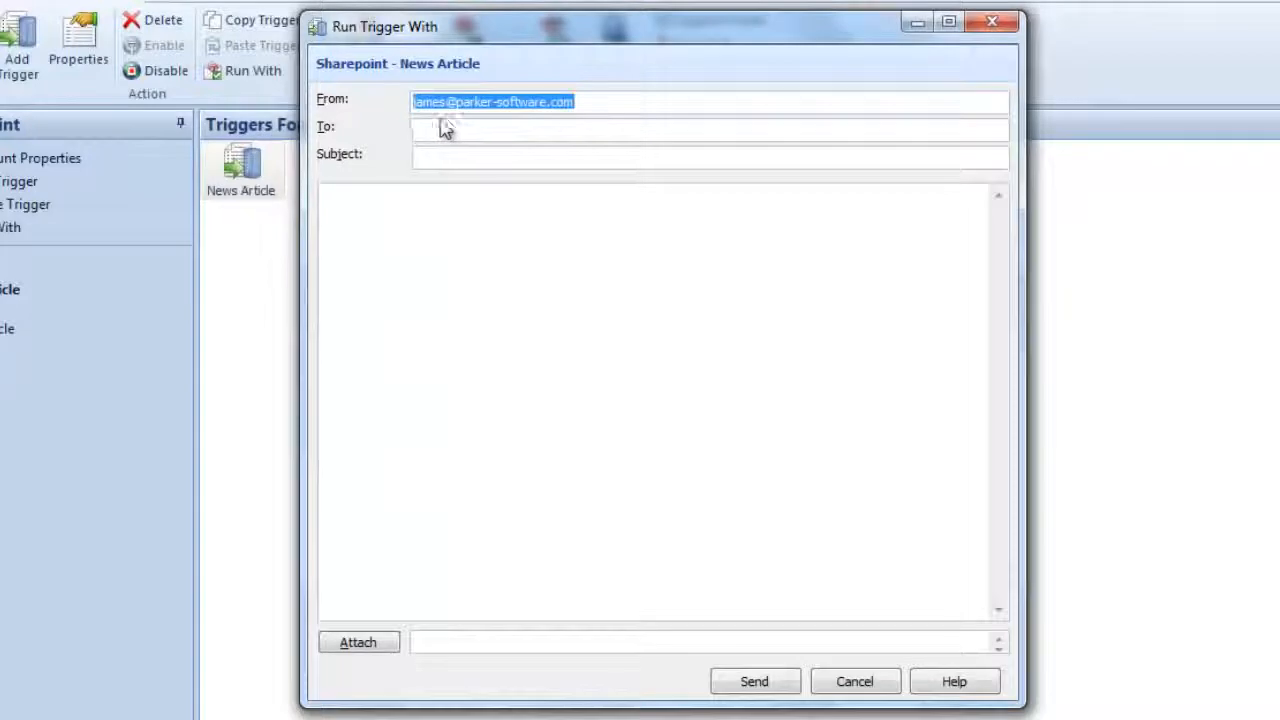
key(ctrl+v)
- Give the test message the subject "Test Article" and the body "This is a test message for integration demo."
click(512, 155)
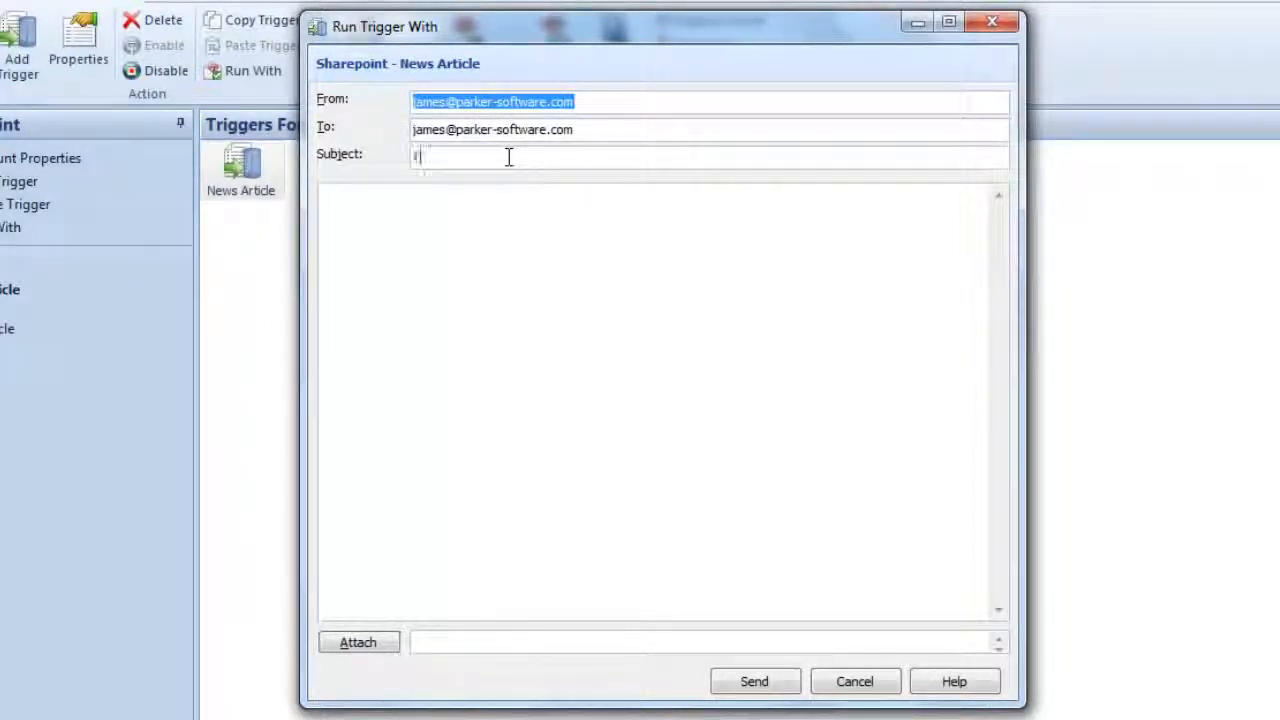
text(Test Articl)
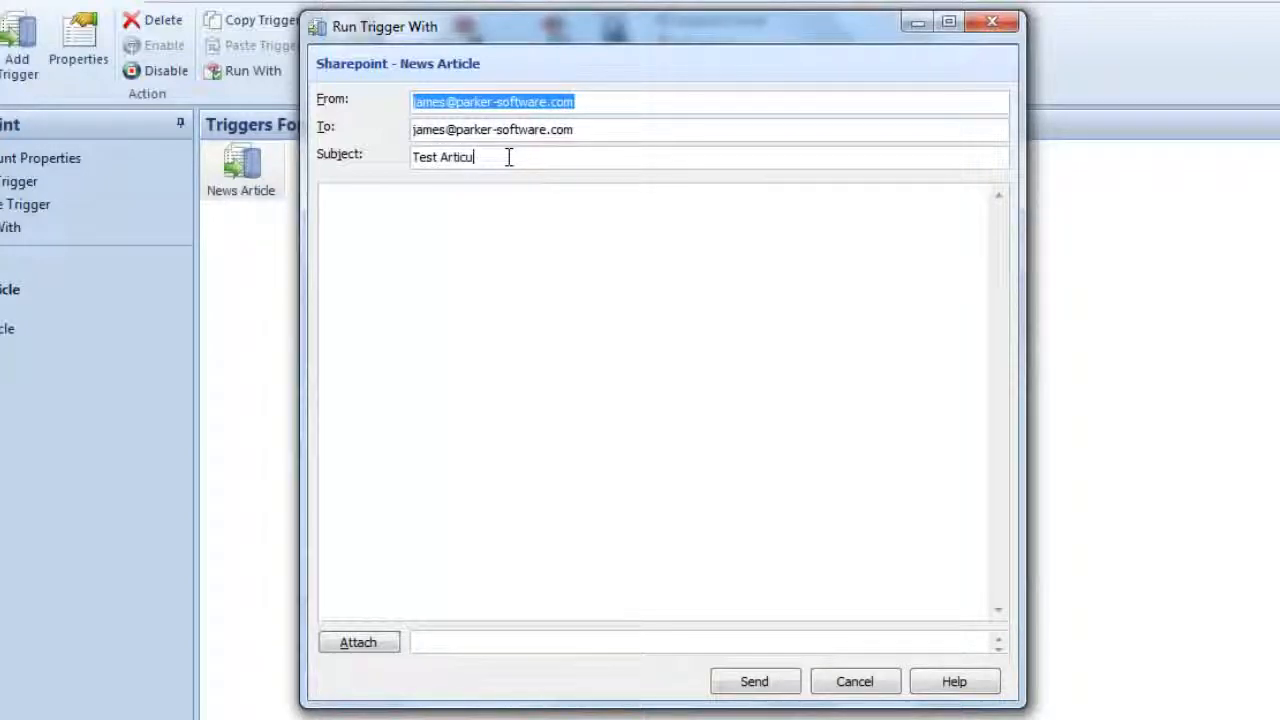
text(e)
key(Tab)
text(This)
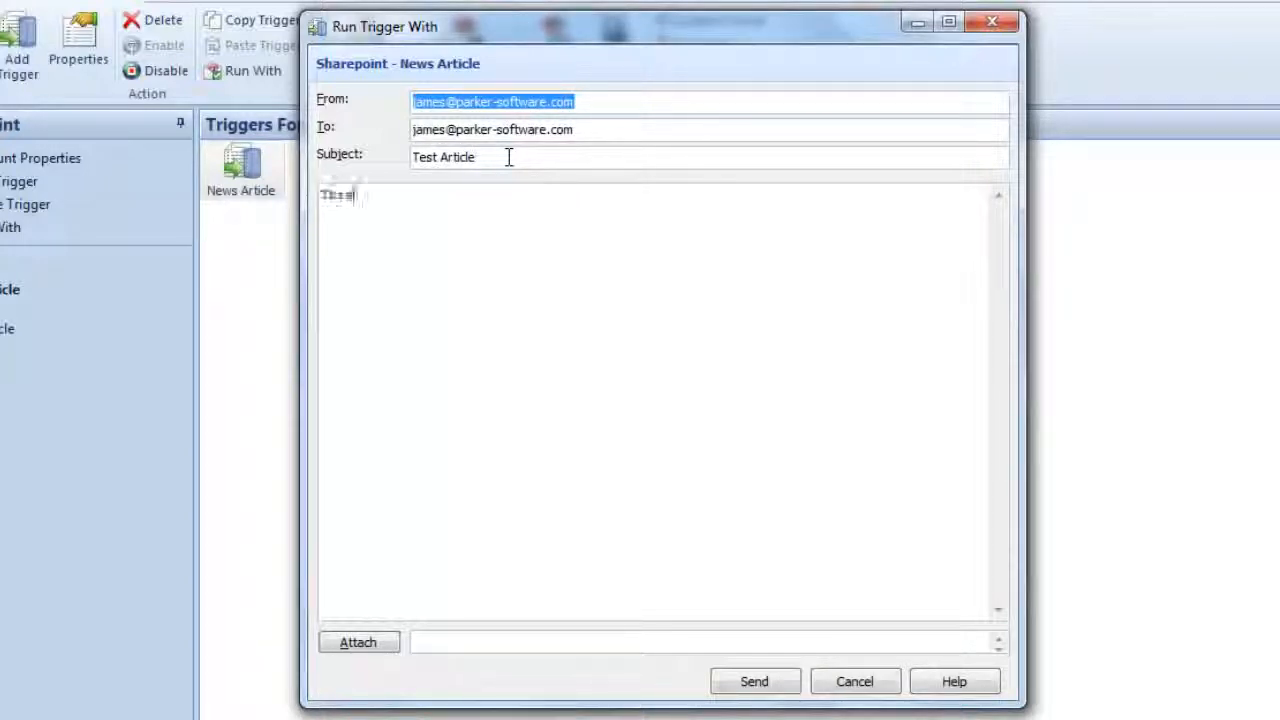
text( is a test messa)
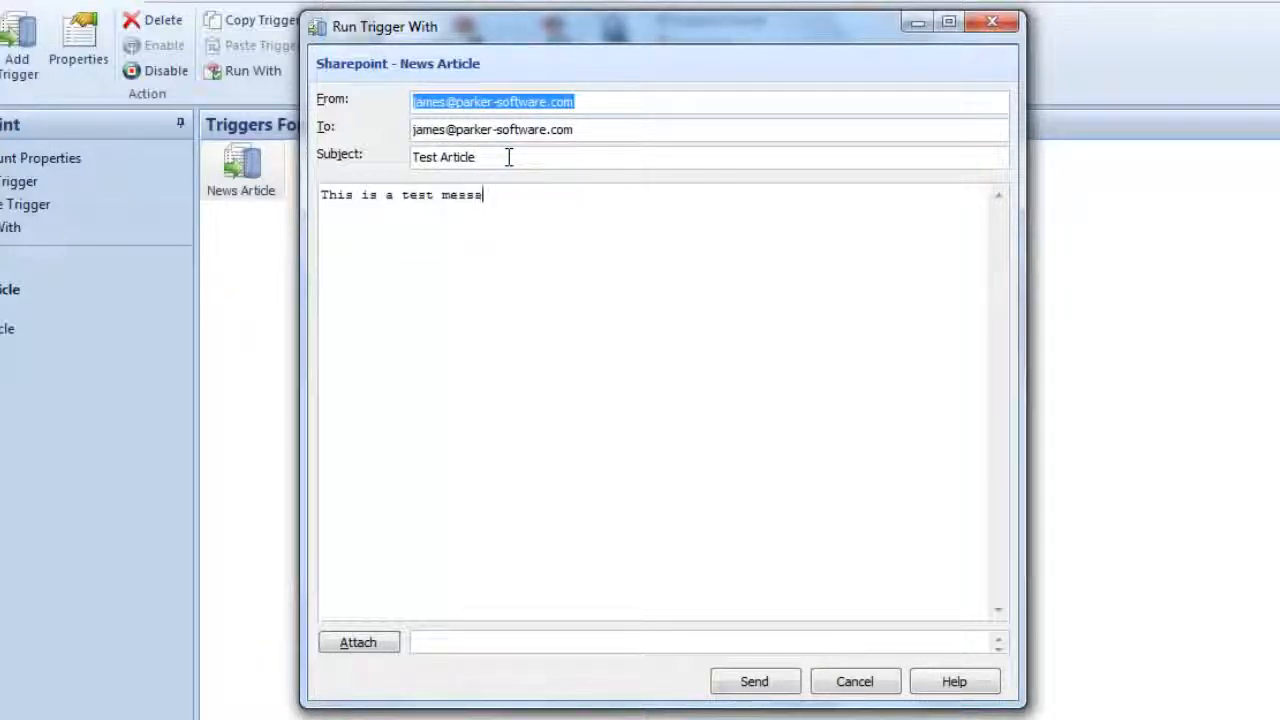
text(ge for intrgration demo)
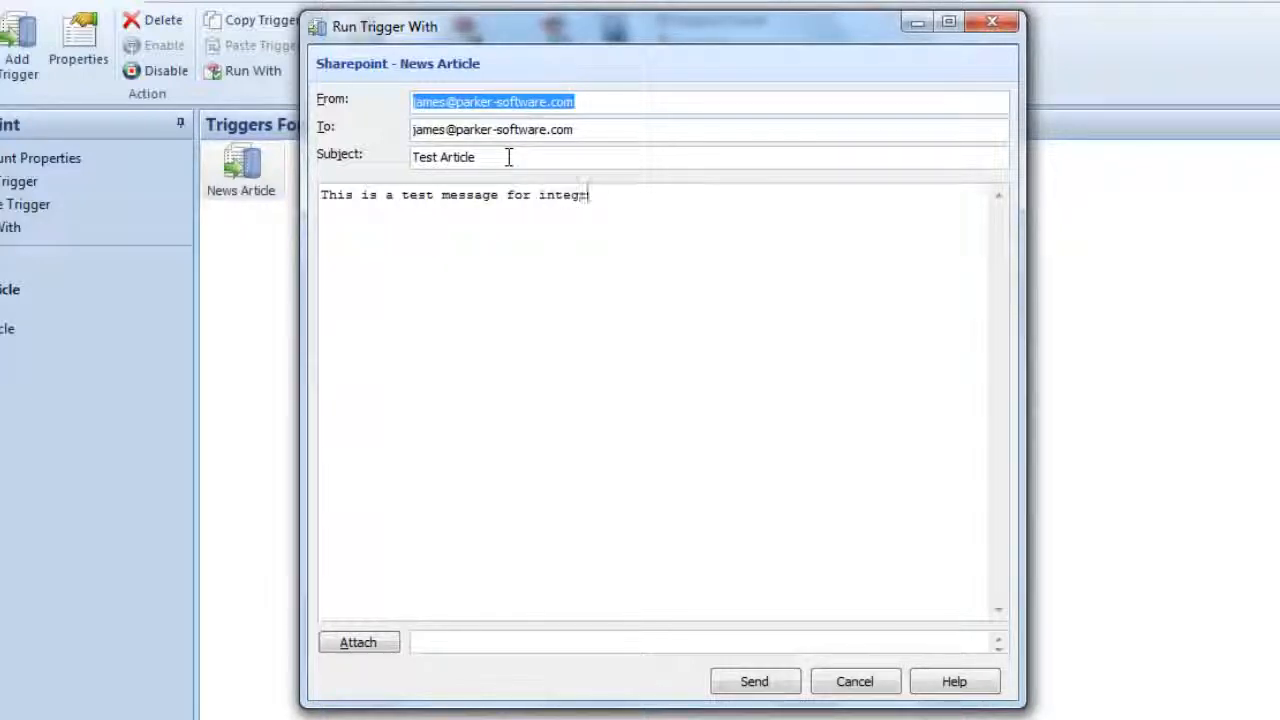
text(.)
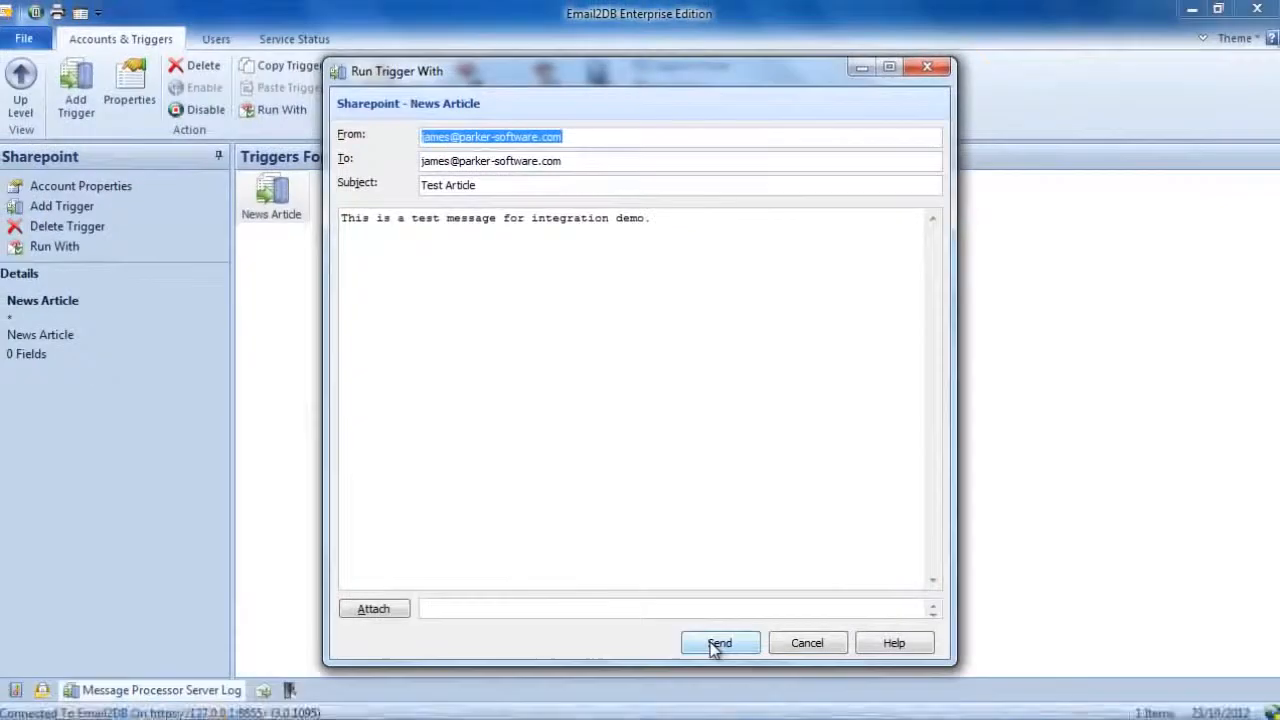
- Send the test message for immediate processing and check its SharePoint entry in the Message Processor Server Log
click(718, 644)
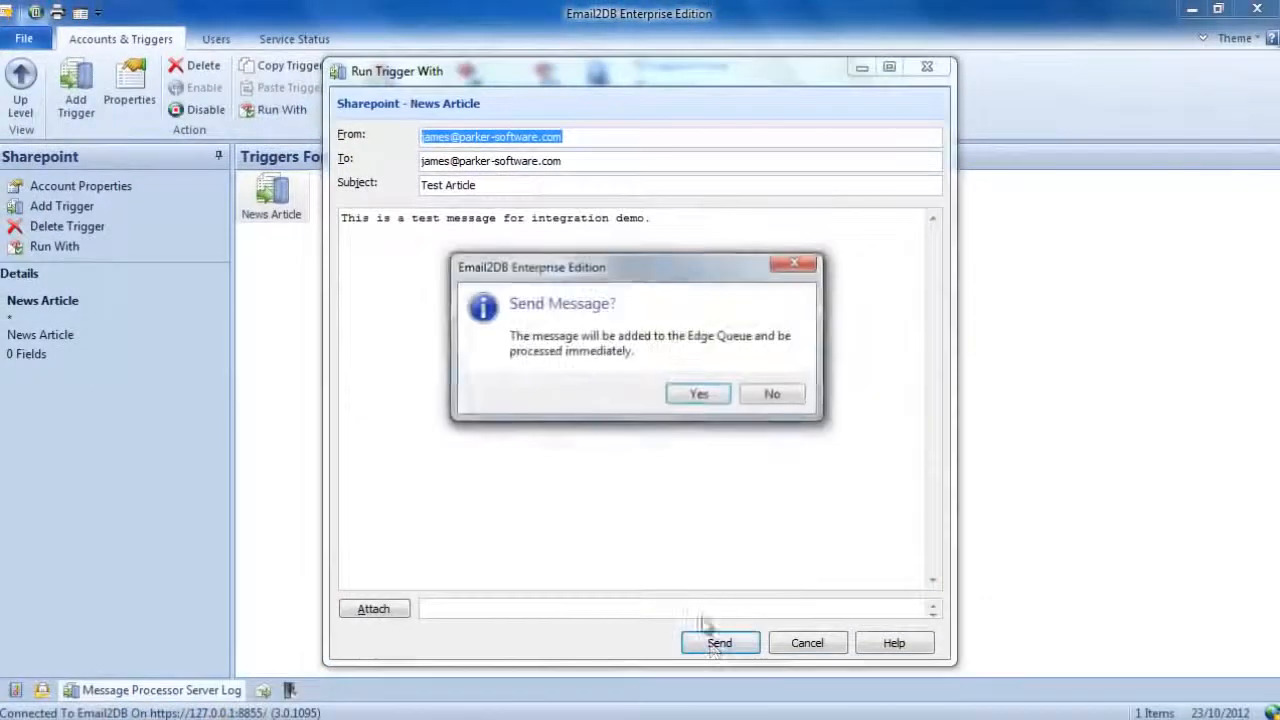
click(702, 396)
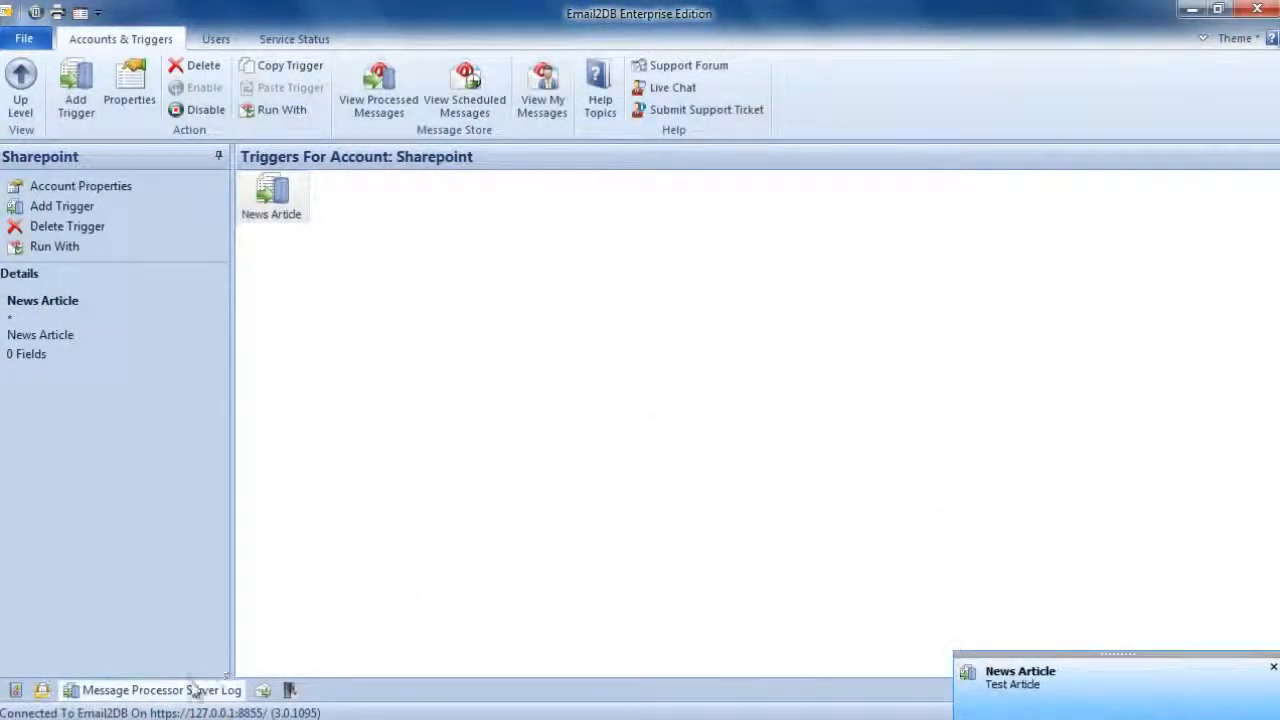
mouse_move(187, 696)
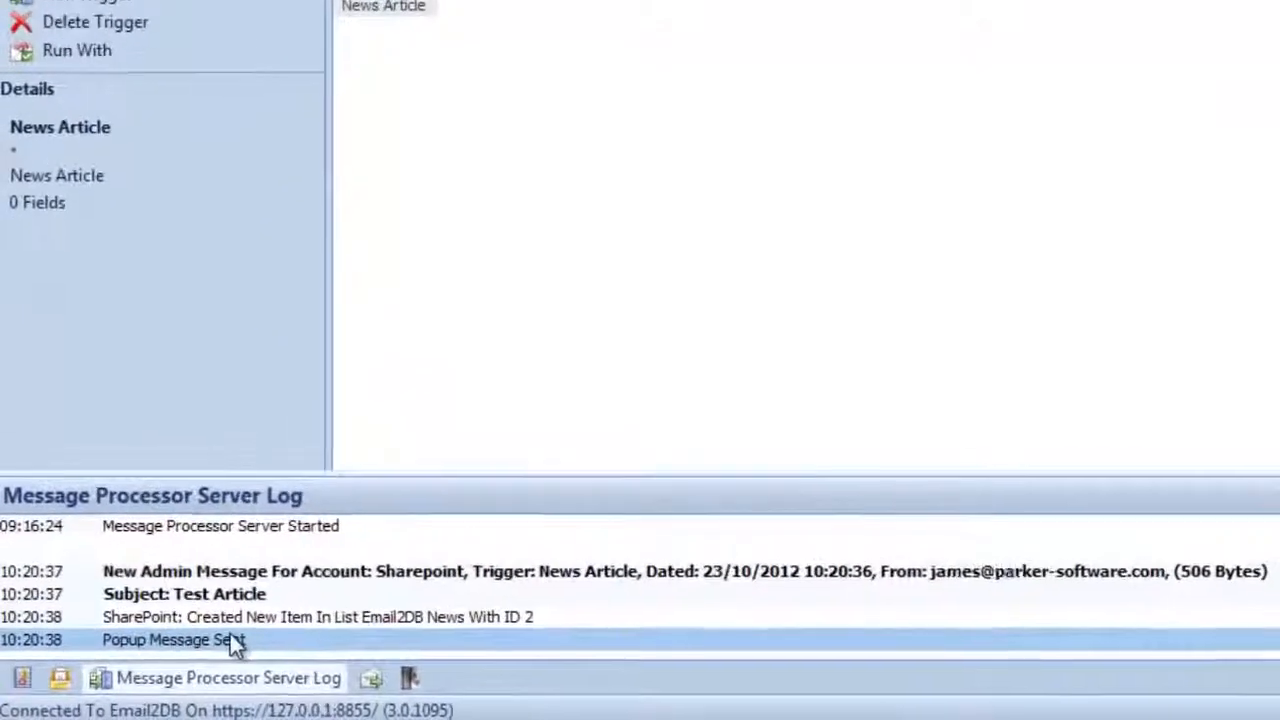
click(165, 622)
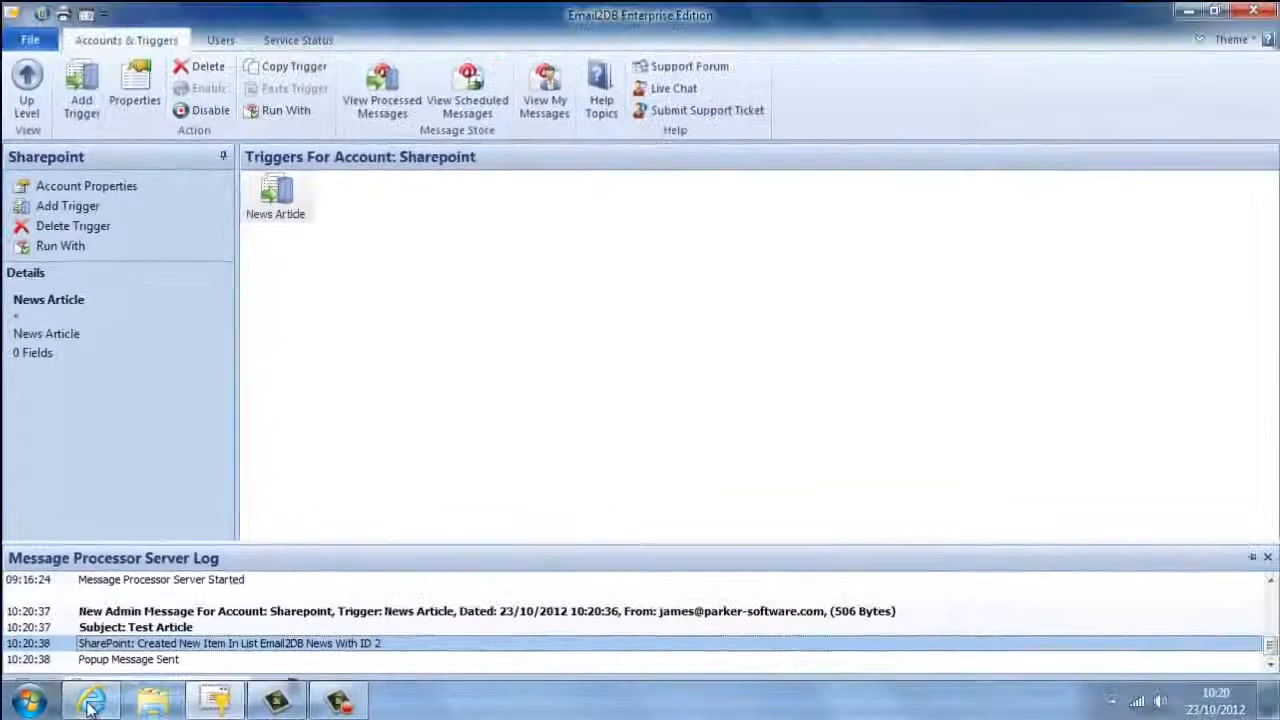
- Switch to the browser, refresh the Email2DB News list and view the Test Article item's details, closing them when done
click(90, 705)
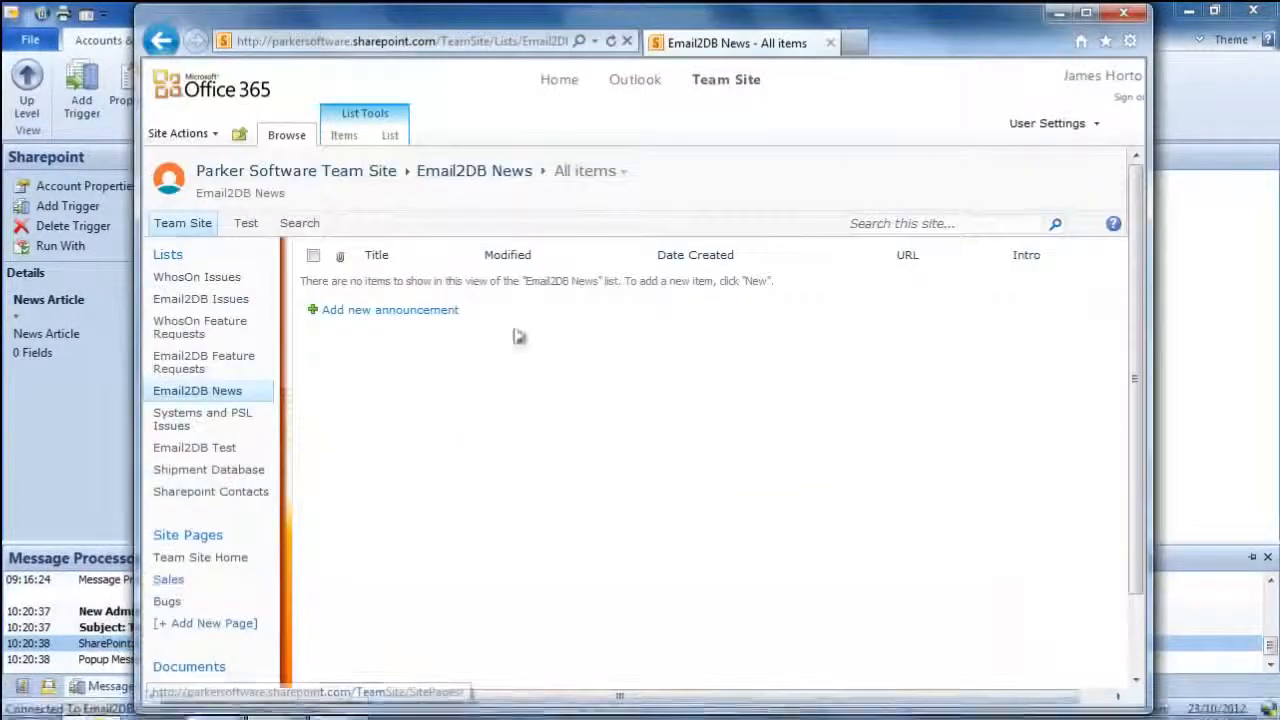
click(612, 43)
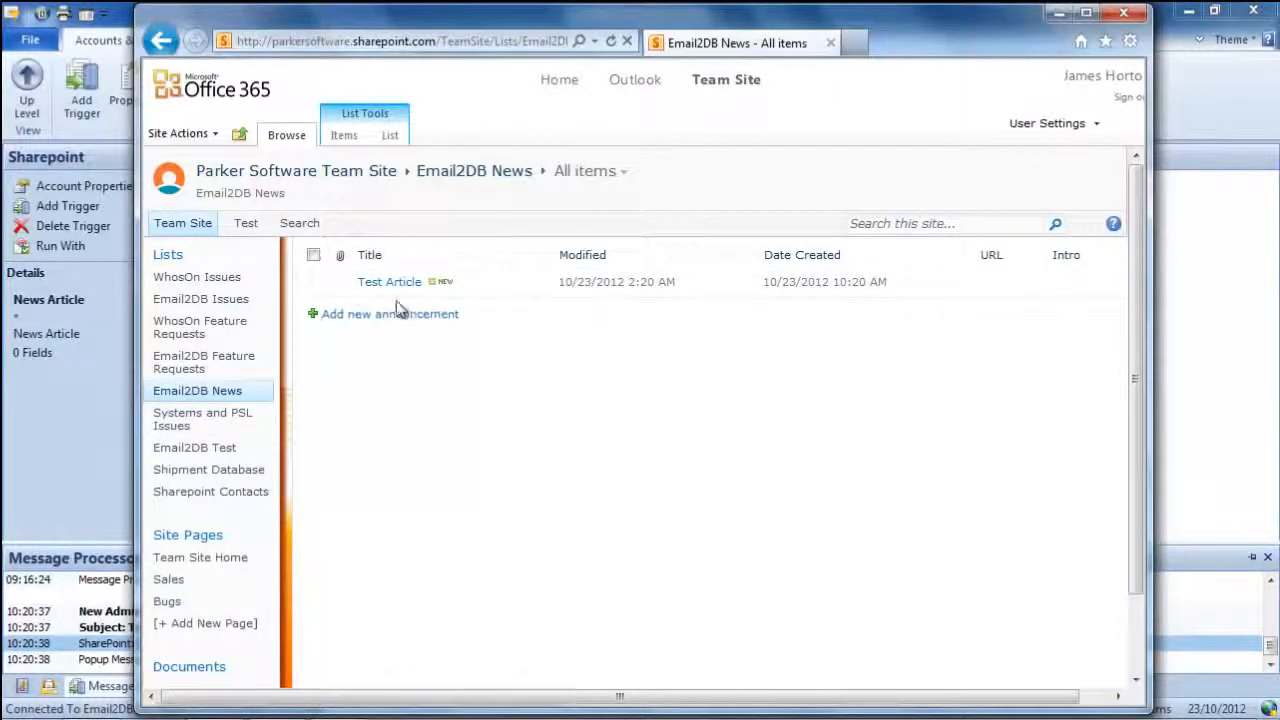
click(388, 282)
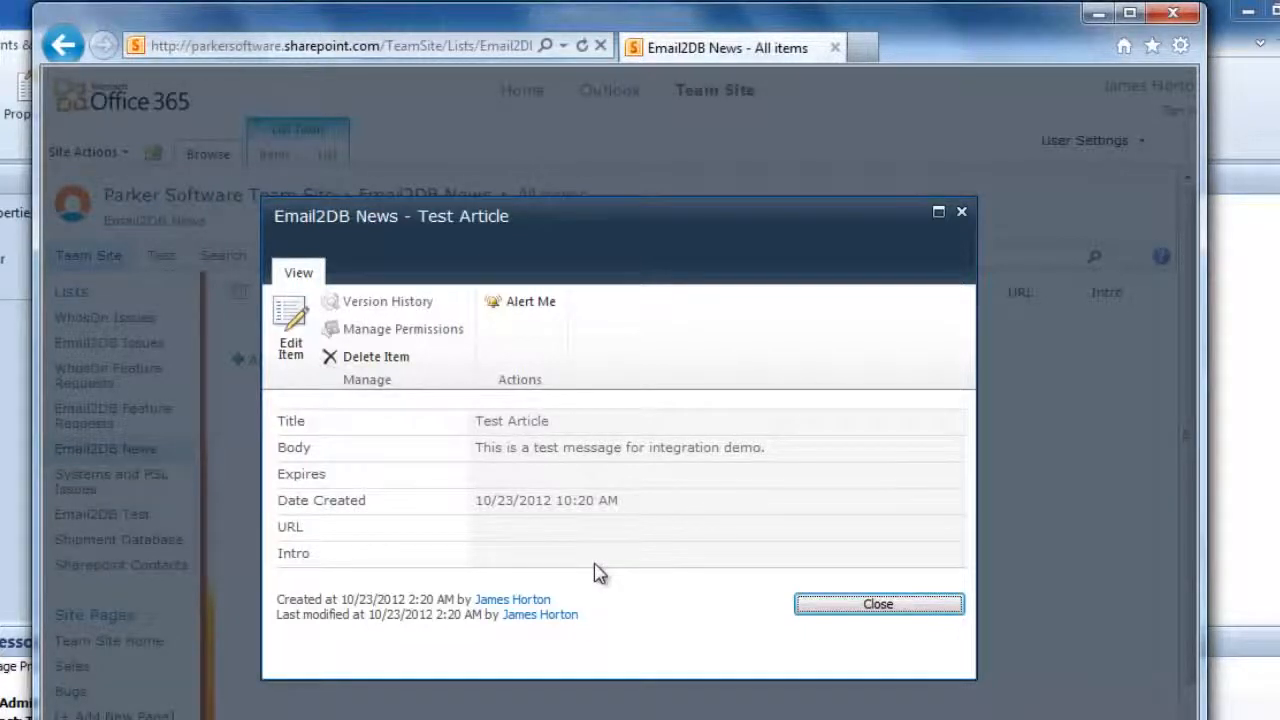
click(843, 607)
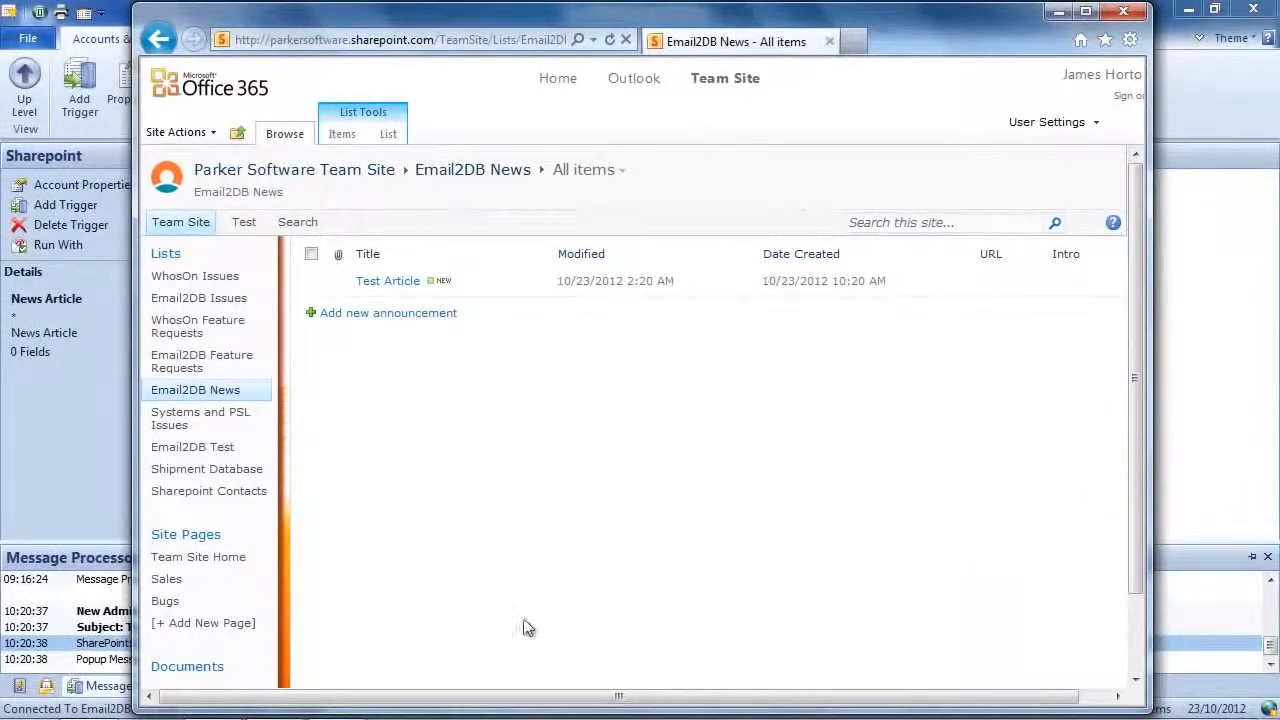
- Switch back to Email2DB and open the trigger actions of the News Article trigger
click(63, 484)
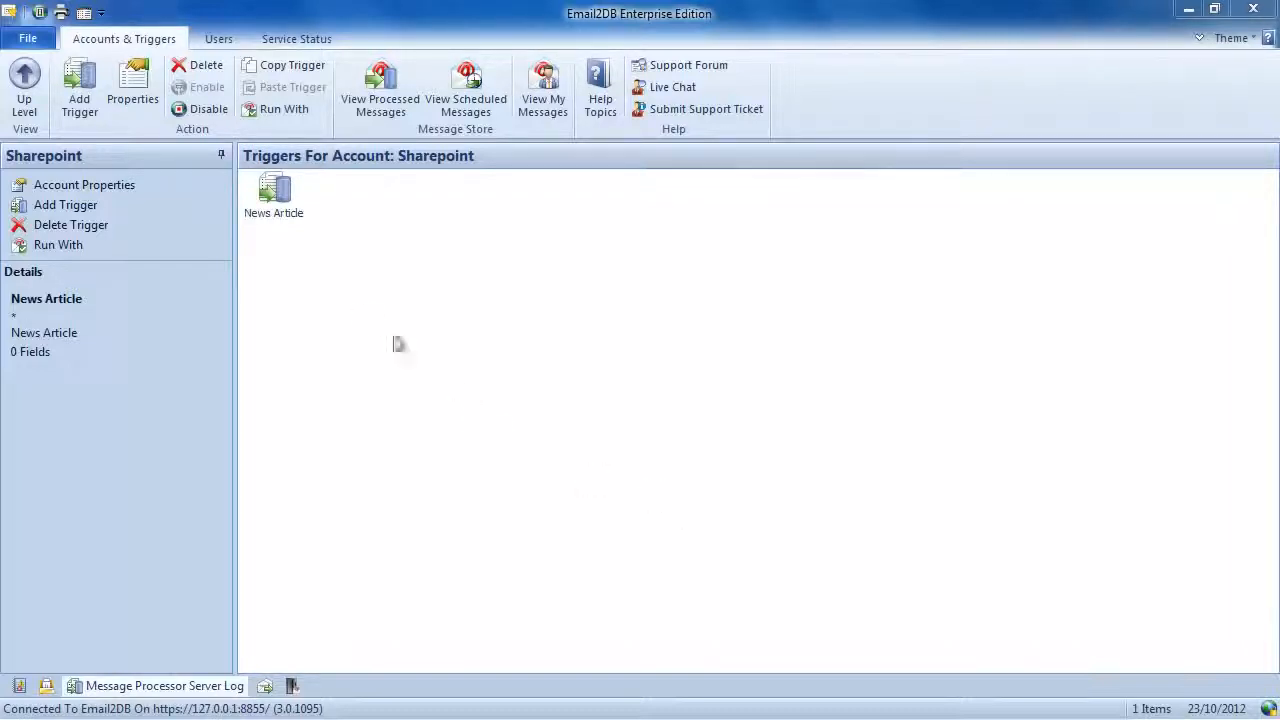
double_click(273, 195)
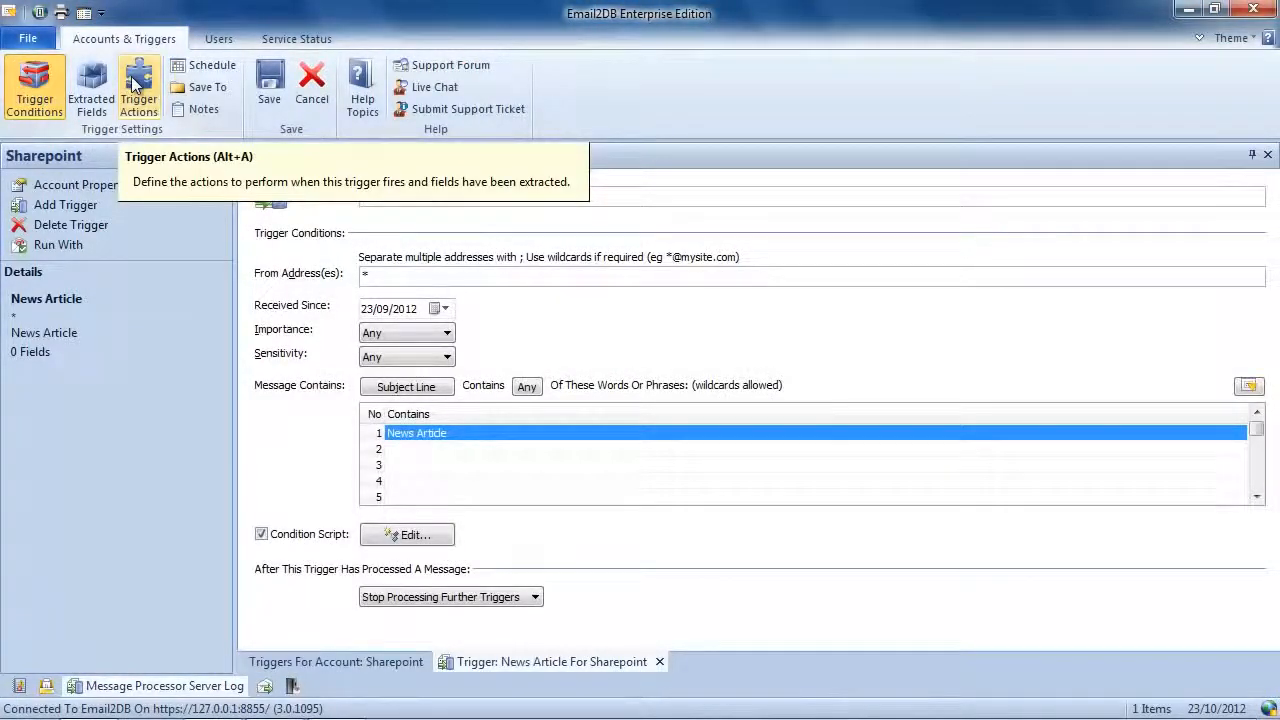
click(137, 86)
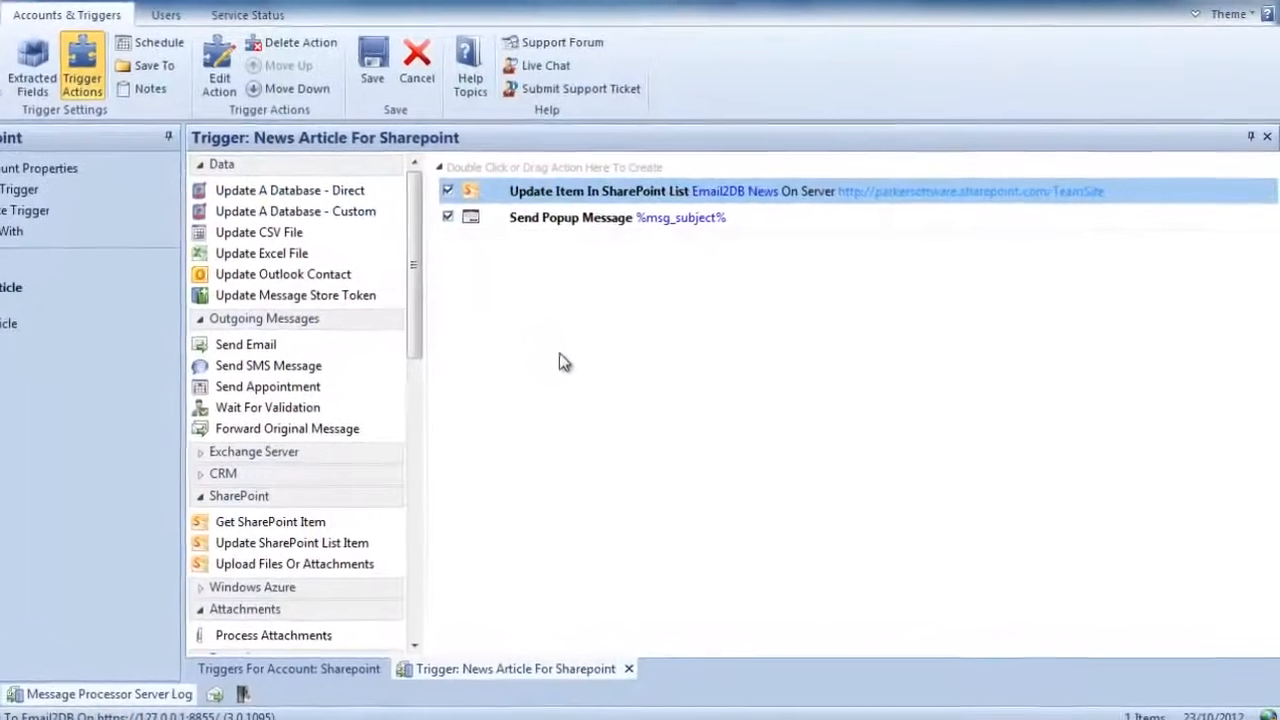
- Add a Set Variable action for a variable named CreateID, with no value, ahead of the SharePoint list update
drag(363, 254, 390, 552)
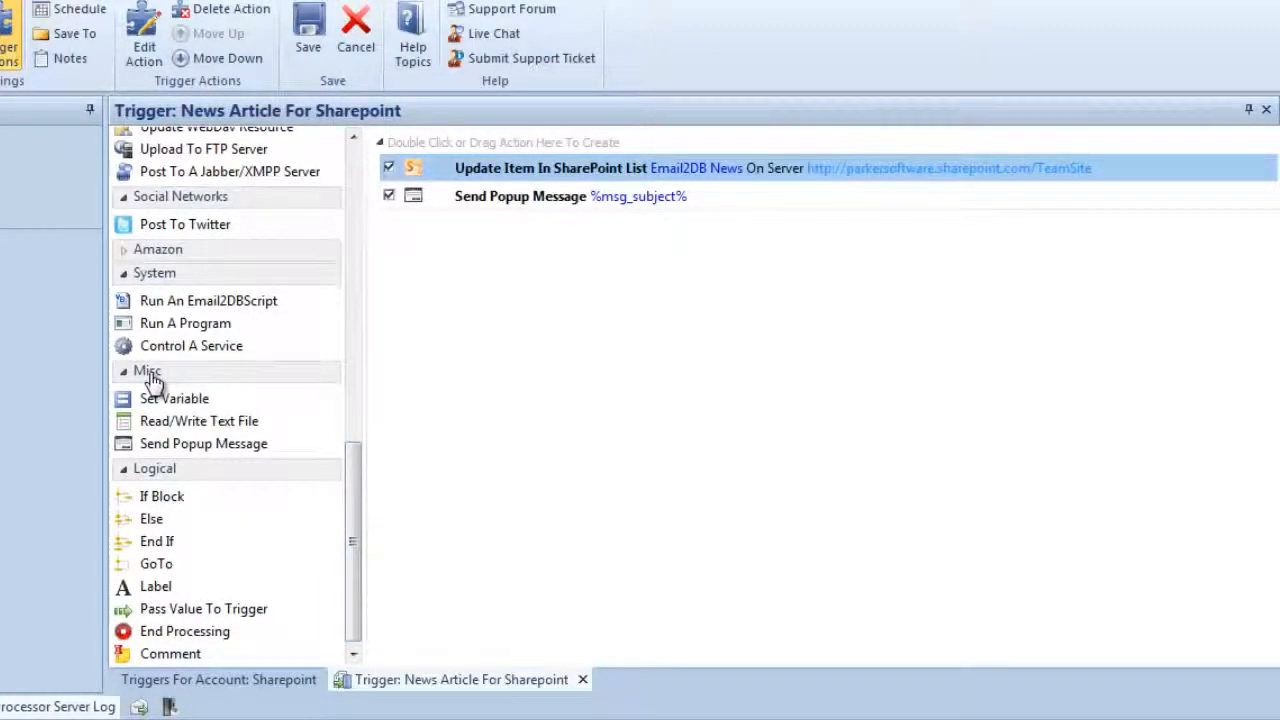
drag(163, 400, 483, 155)
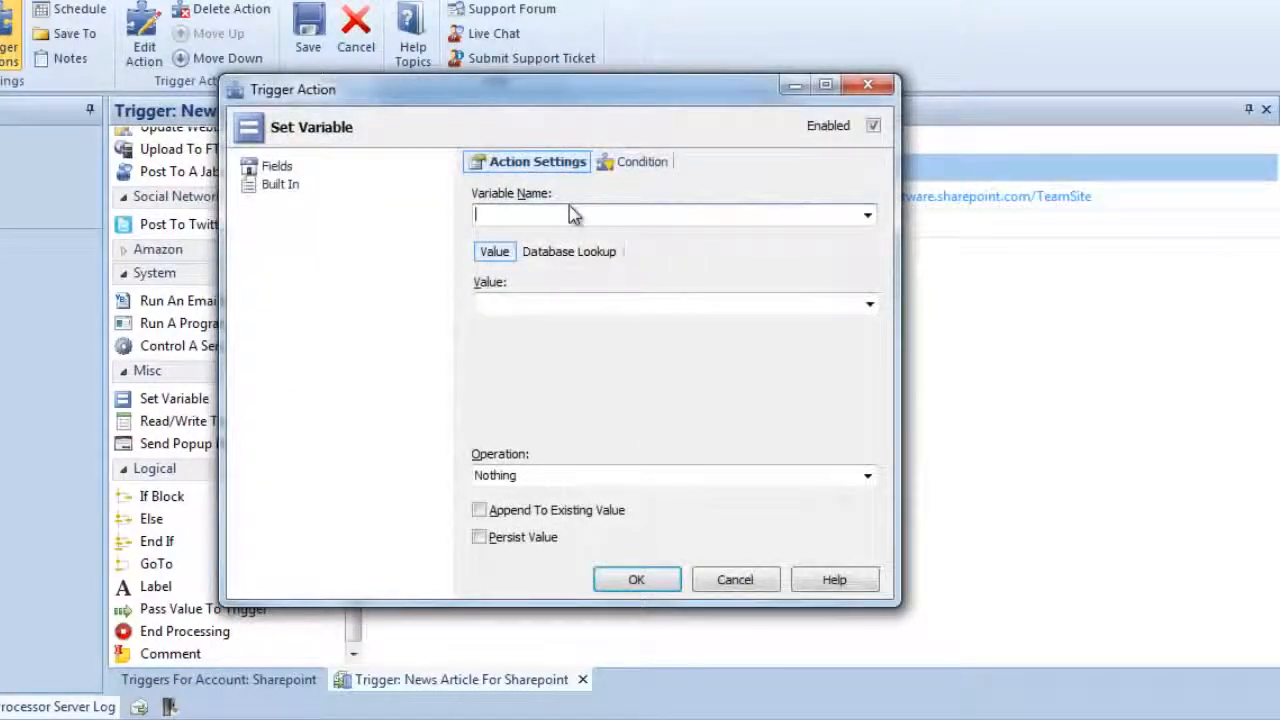
text(CreateID)
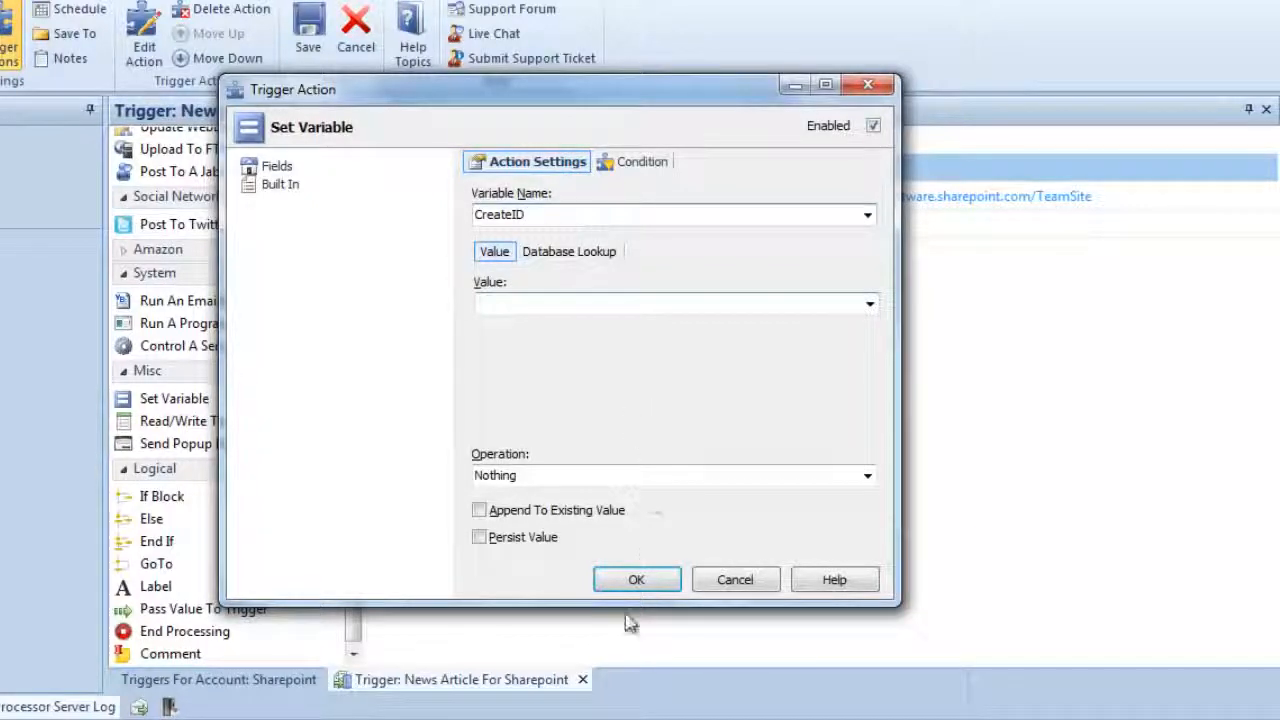
click(636, 581)
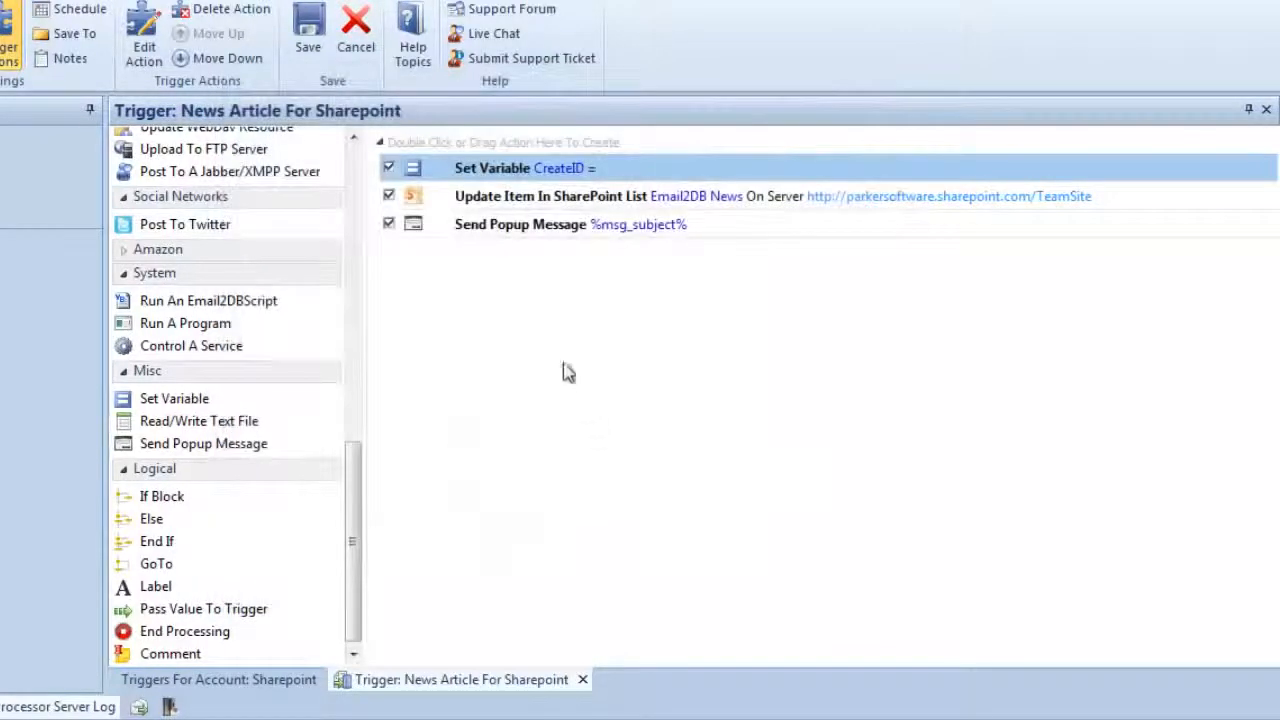
- Set the Email2DB News list update action to return its item ID in the CreateID variable
double_click(487, 205)
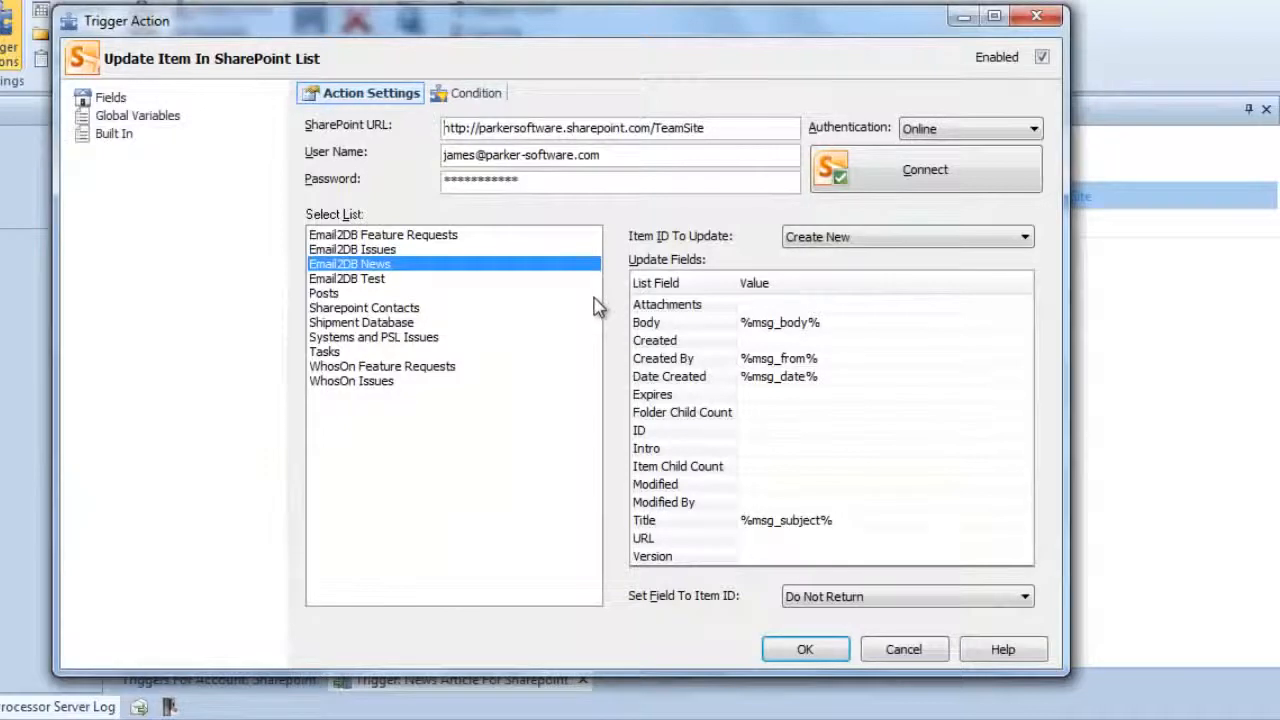
click(815, 598)
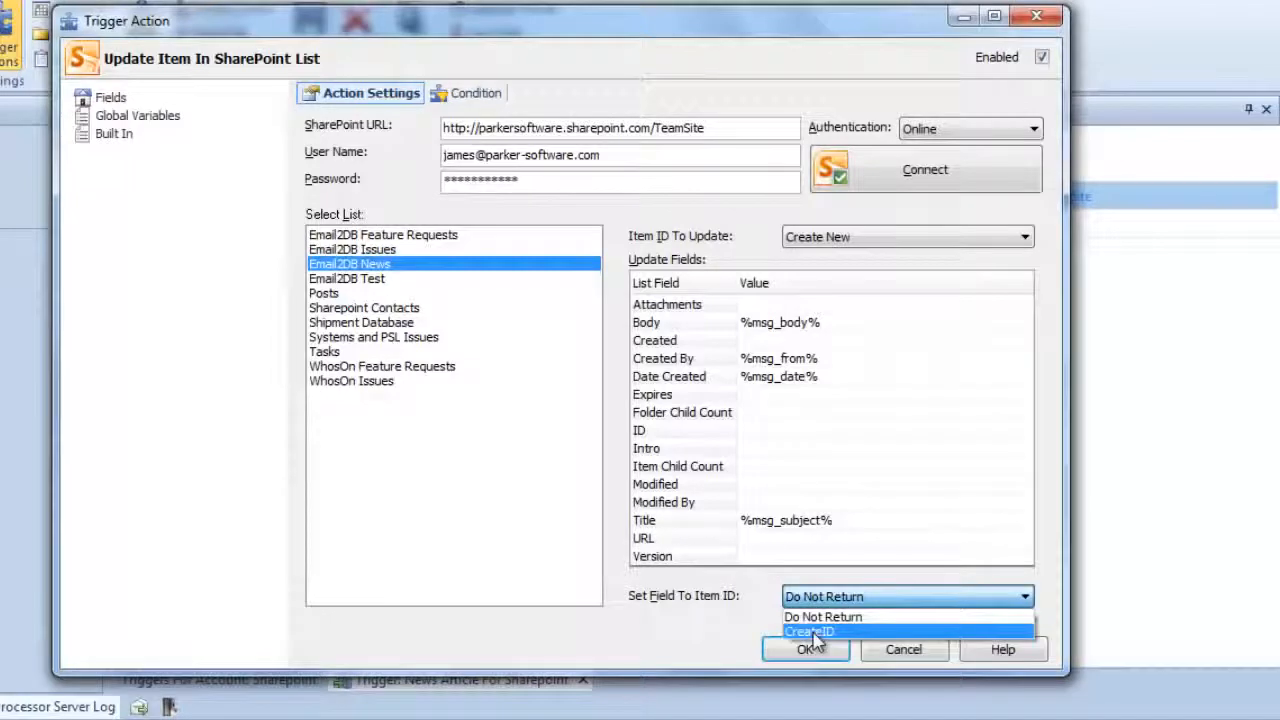
click(815, 632)
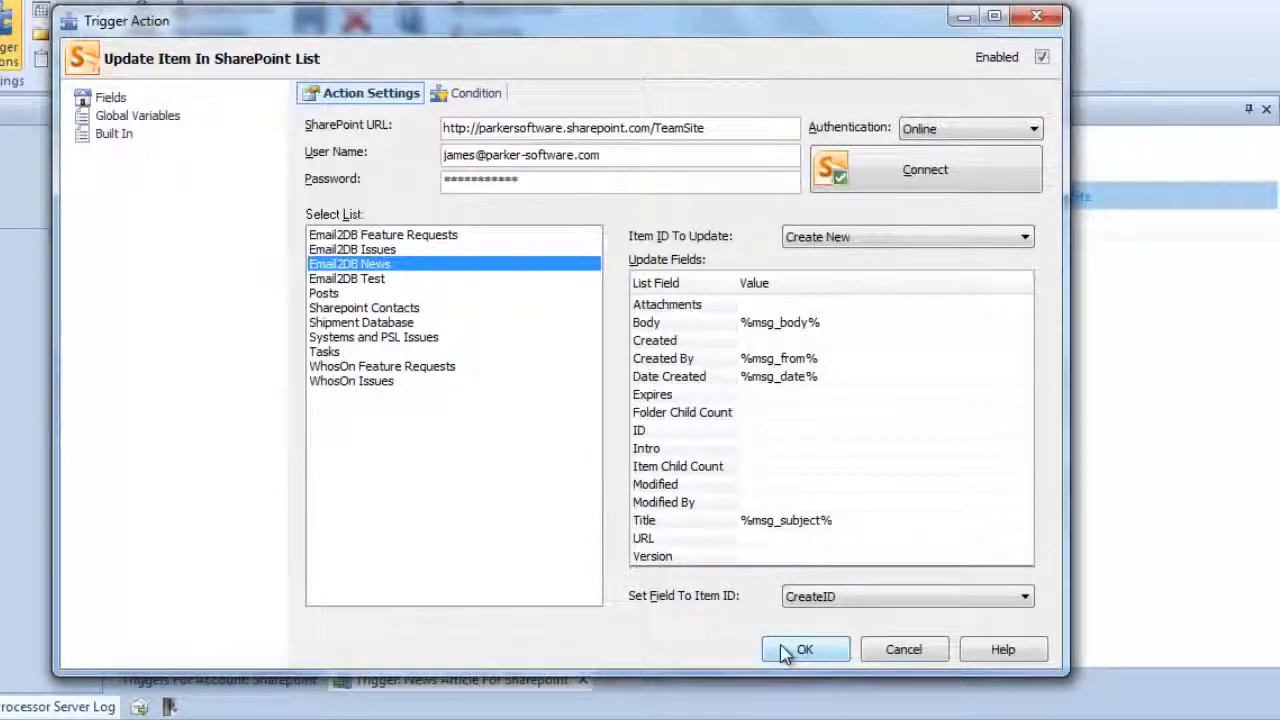
click(786, 651)
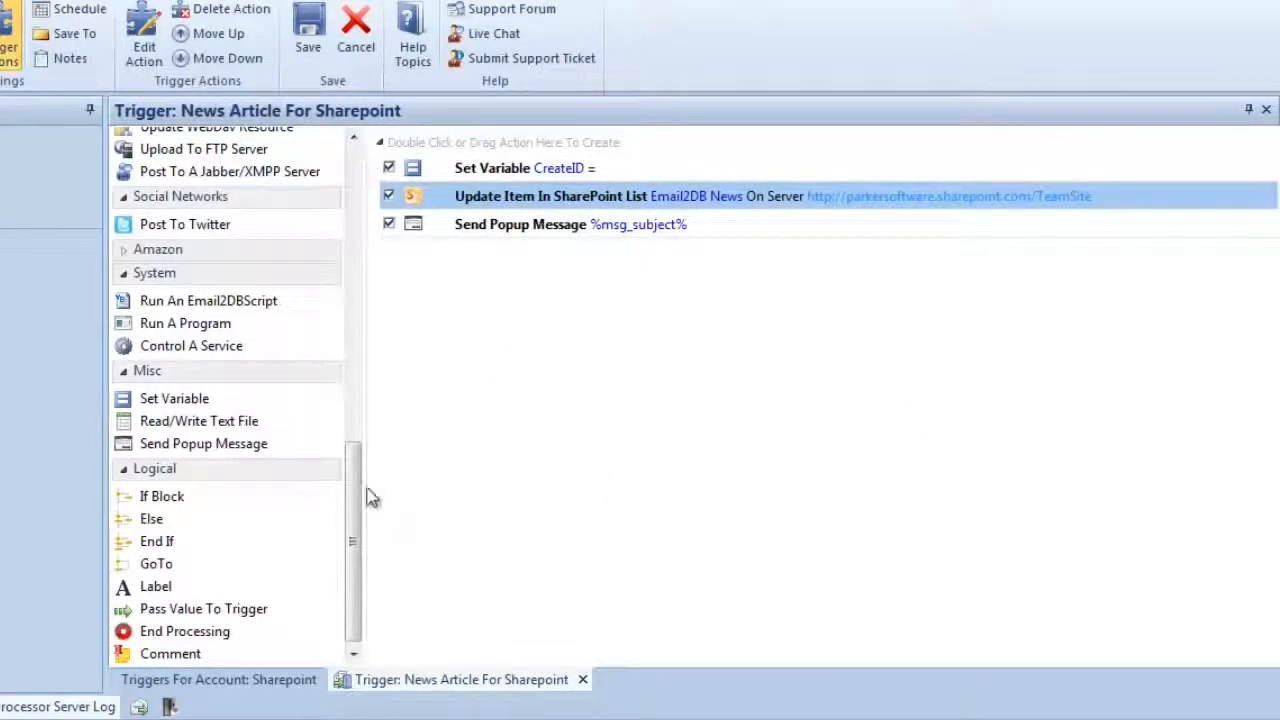
- Add an Upload Files Or Attachments action between the SharePoint list update and the popup message
drag(360, 499, 360, 336)
drag(350, 310, 352, 296)
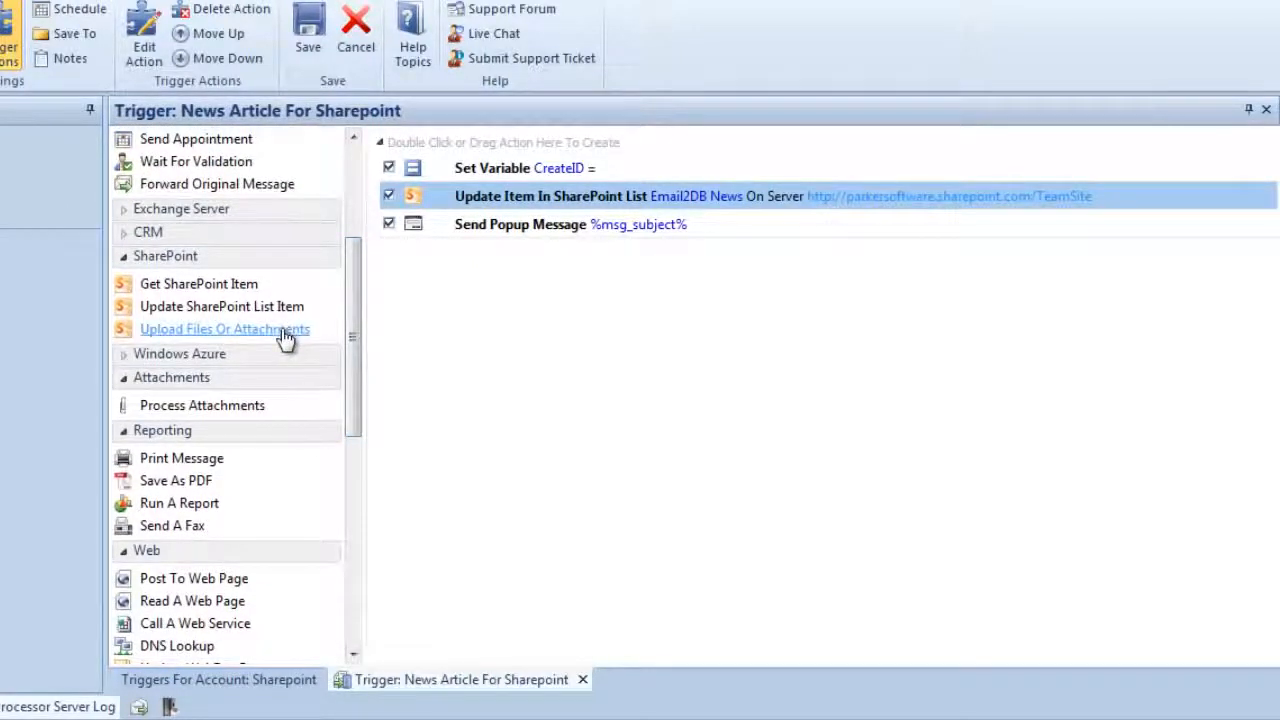
drag(252, 332, 577, 218)
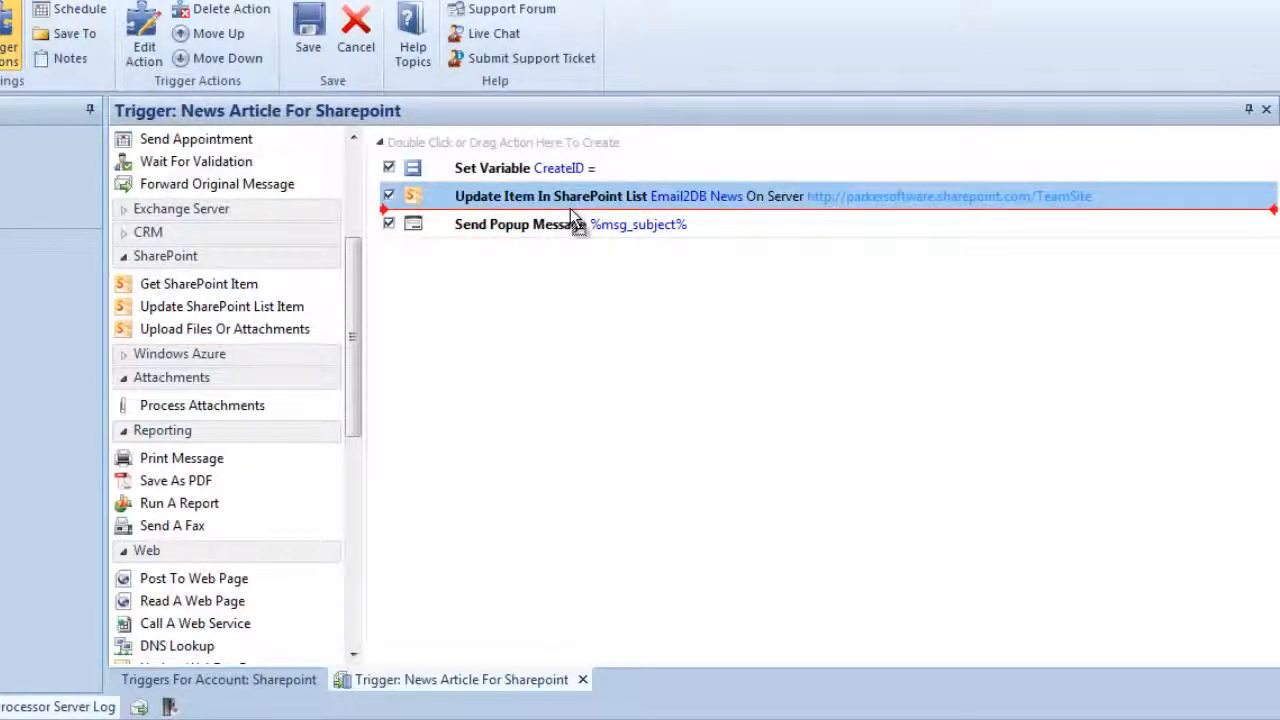
drag(577, 218, 574, 221)
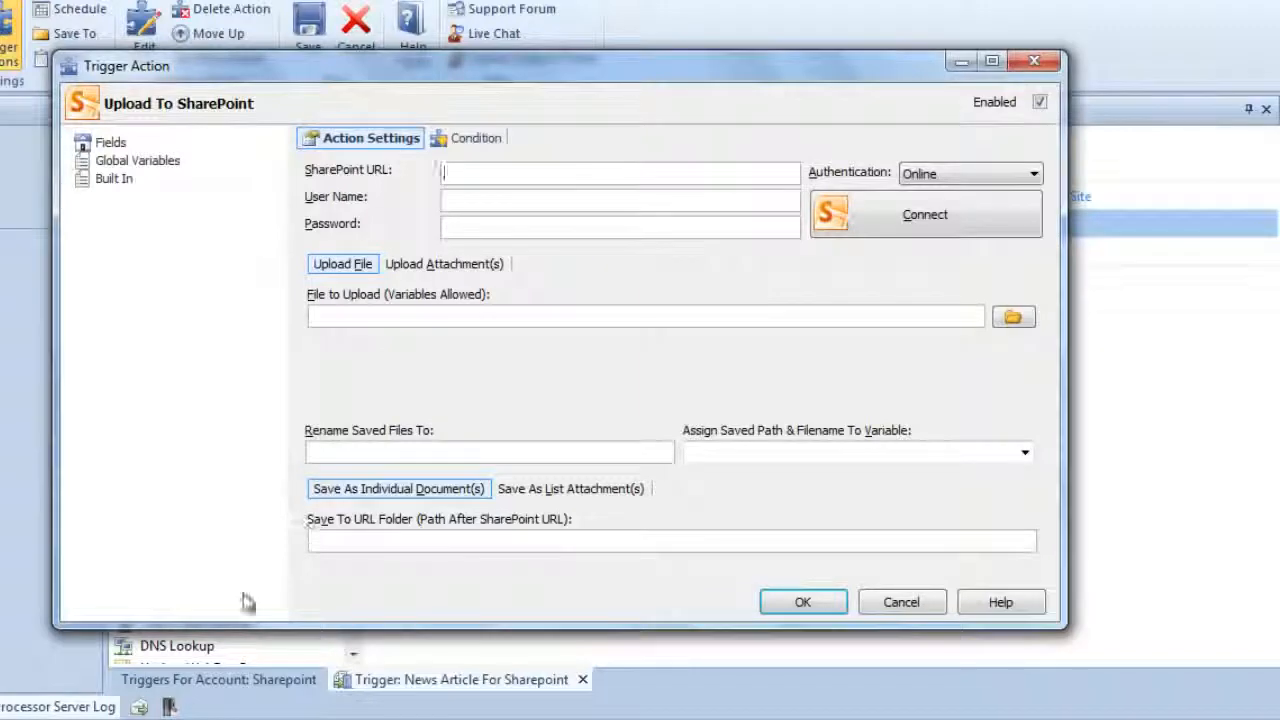
click(190, 716)
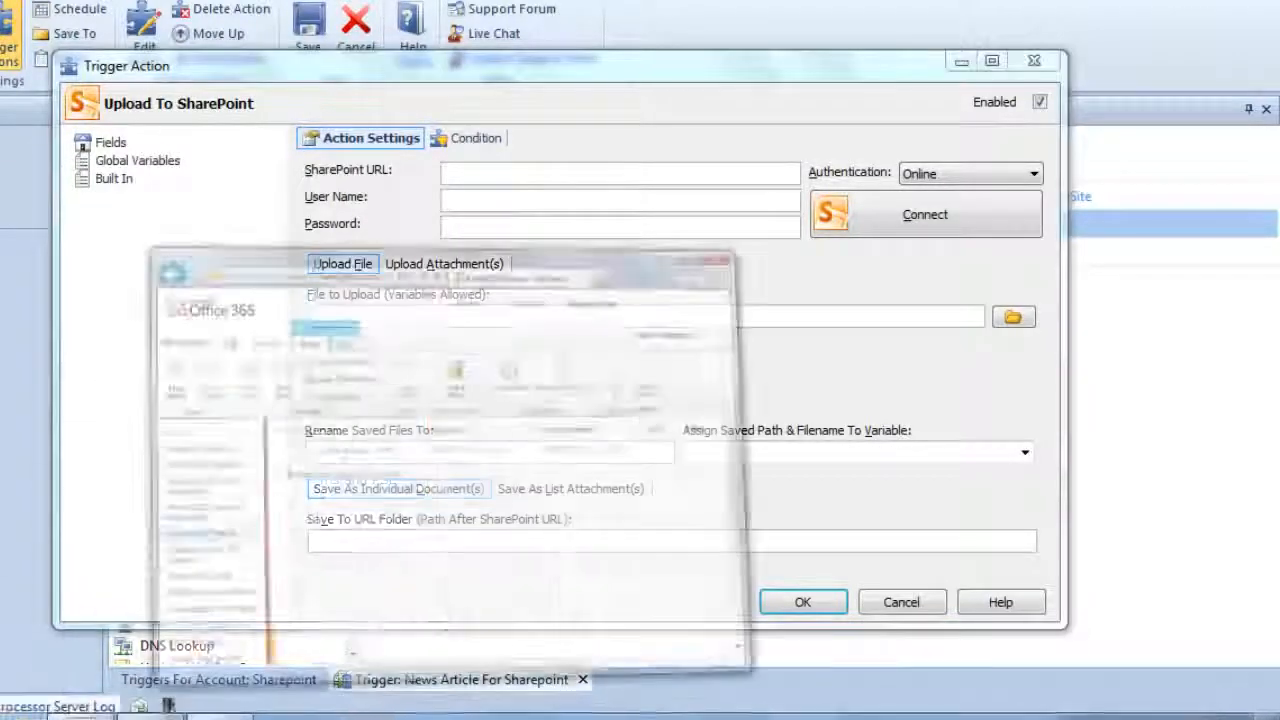
click(428, 62)
drag(504, 63, 364, 64)
click(574, 62)
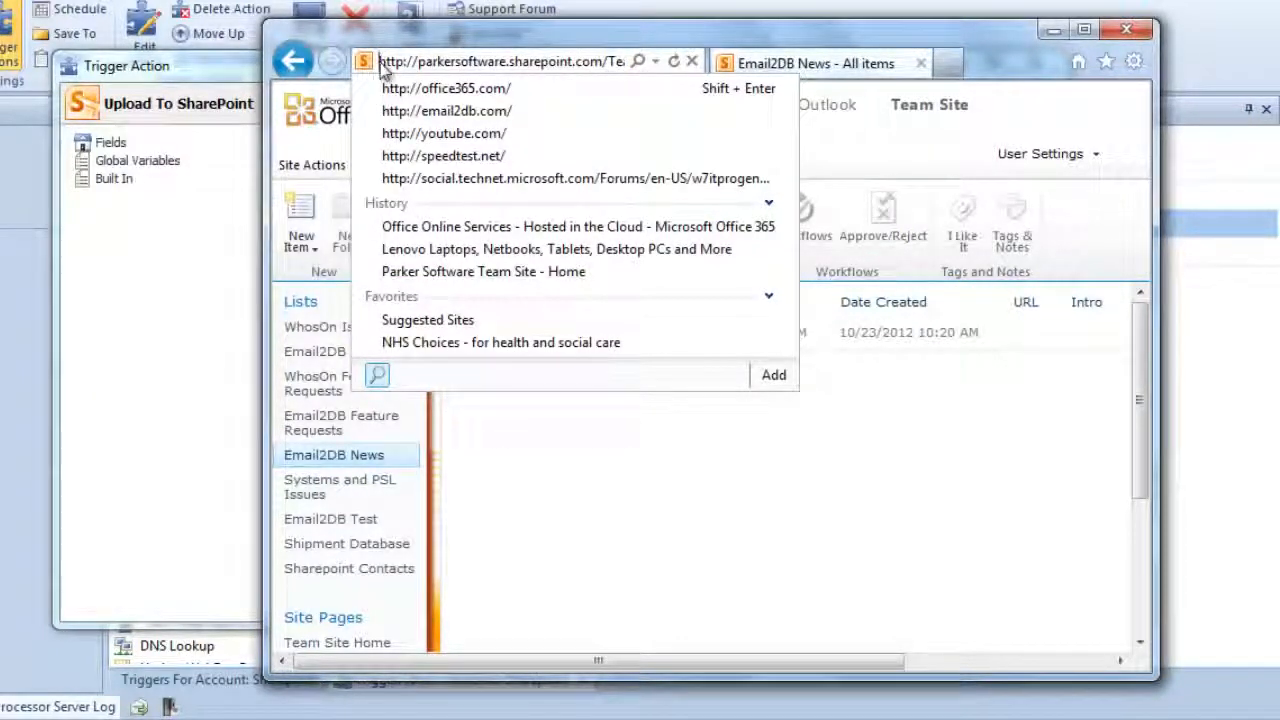
drag(381, 62, 539, 58)
key(ctrl+c)
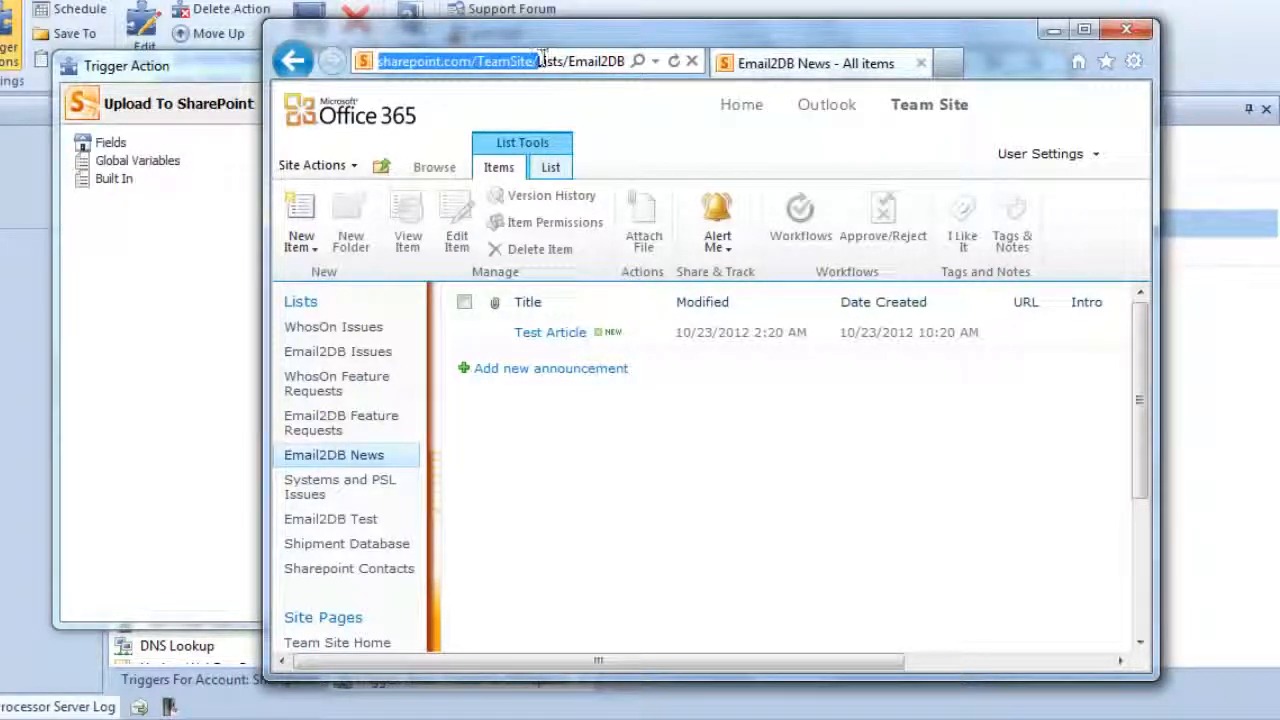
click(236, 75)
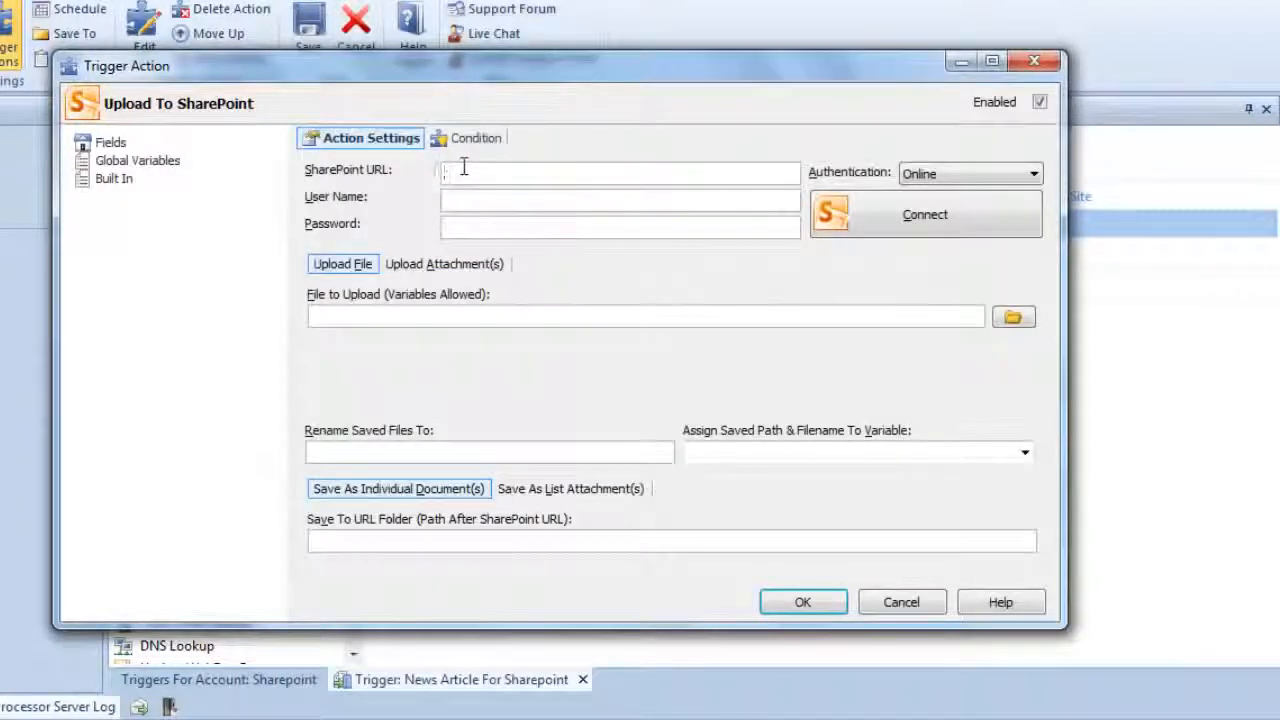
key(ctrl+v)
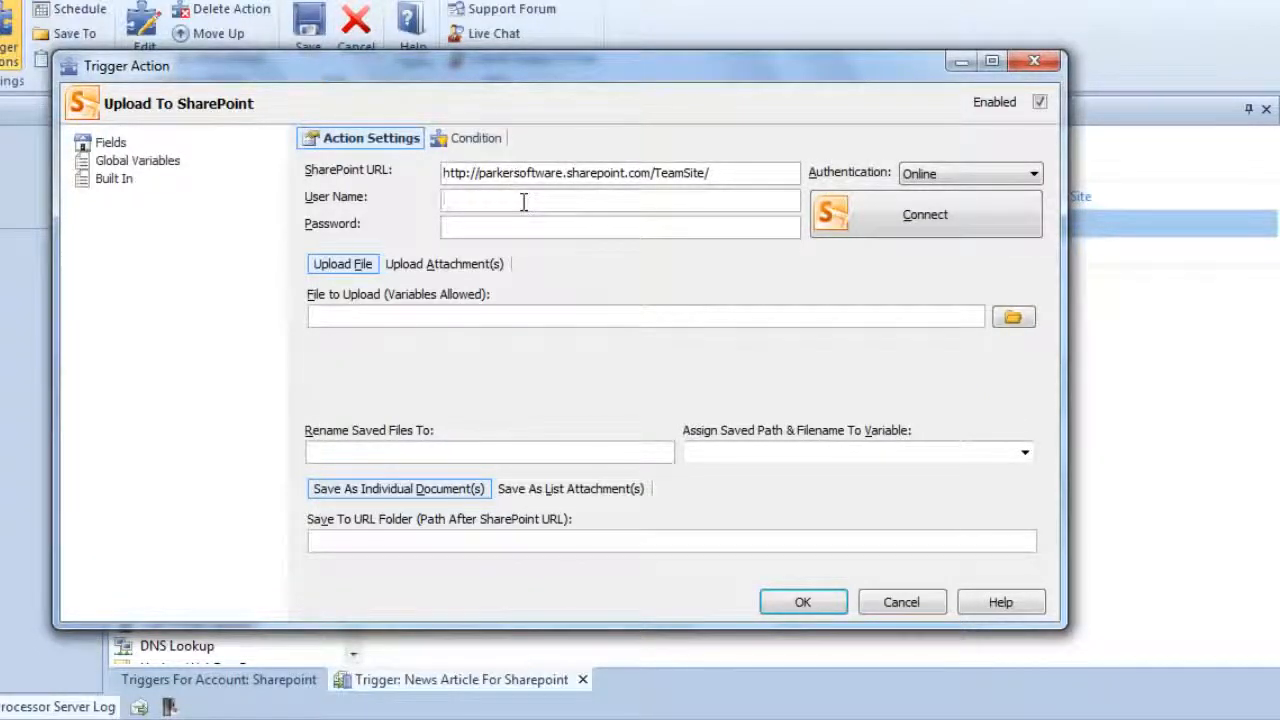
- Enter the account's user name and password for the SharePoint upload action, and connect to the site
click(523, 202)
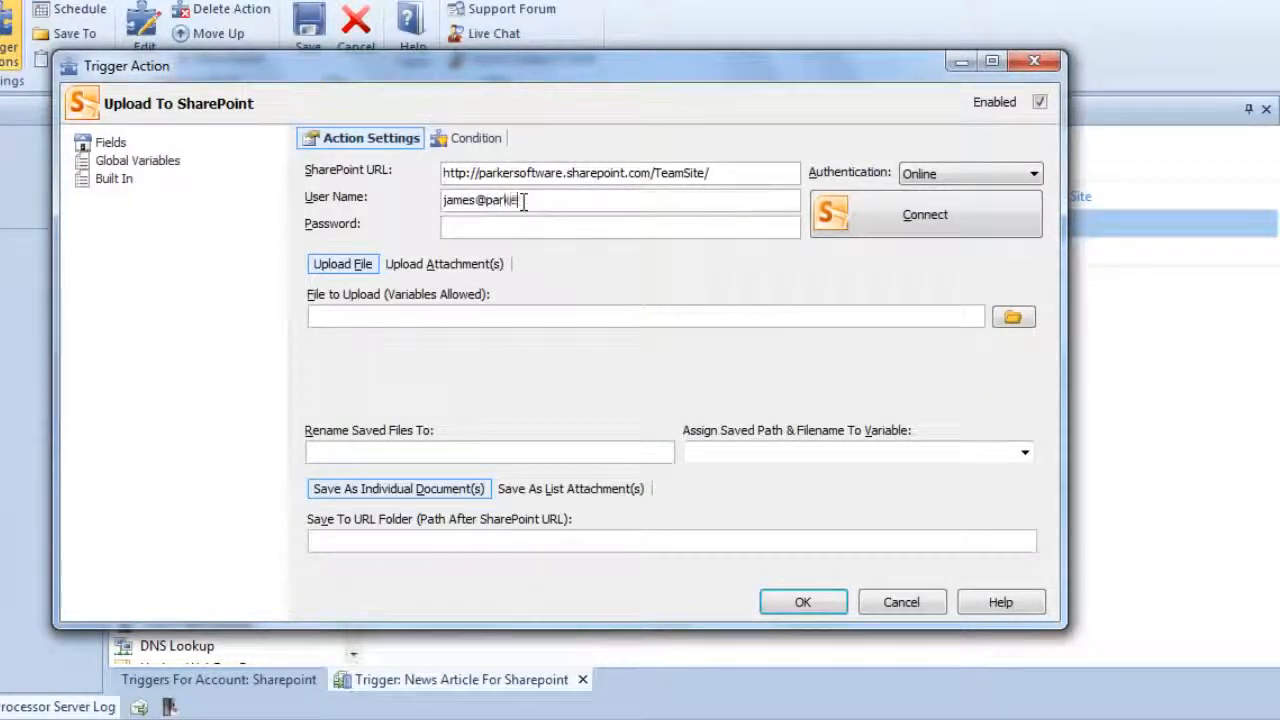
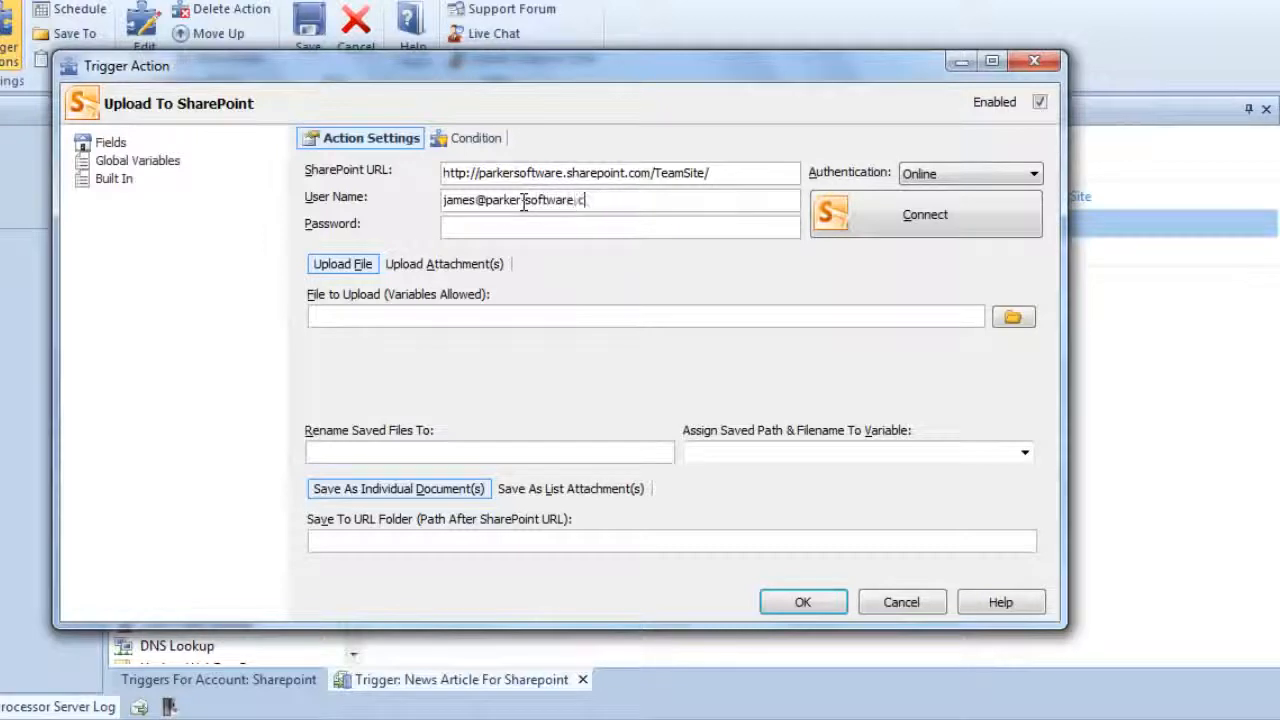
text(**********)
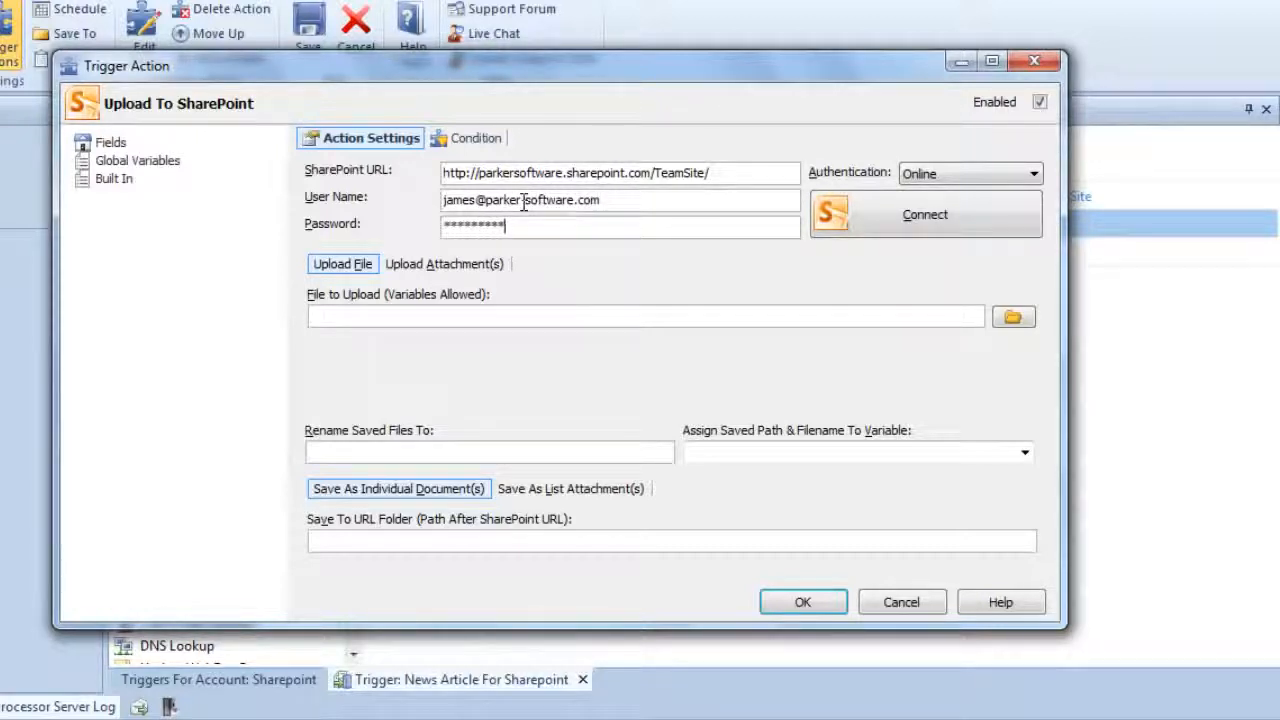
click(860, 214)
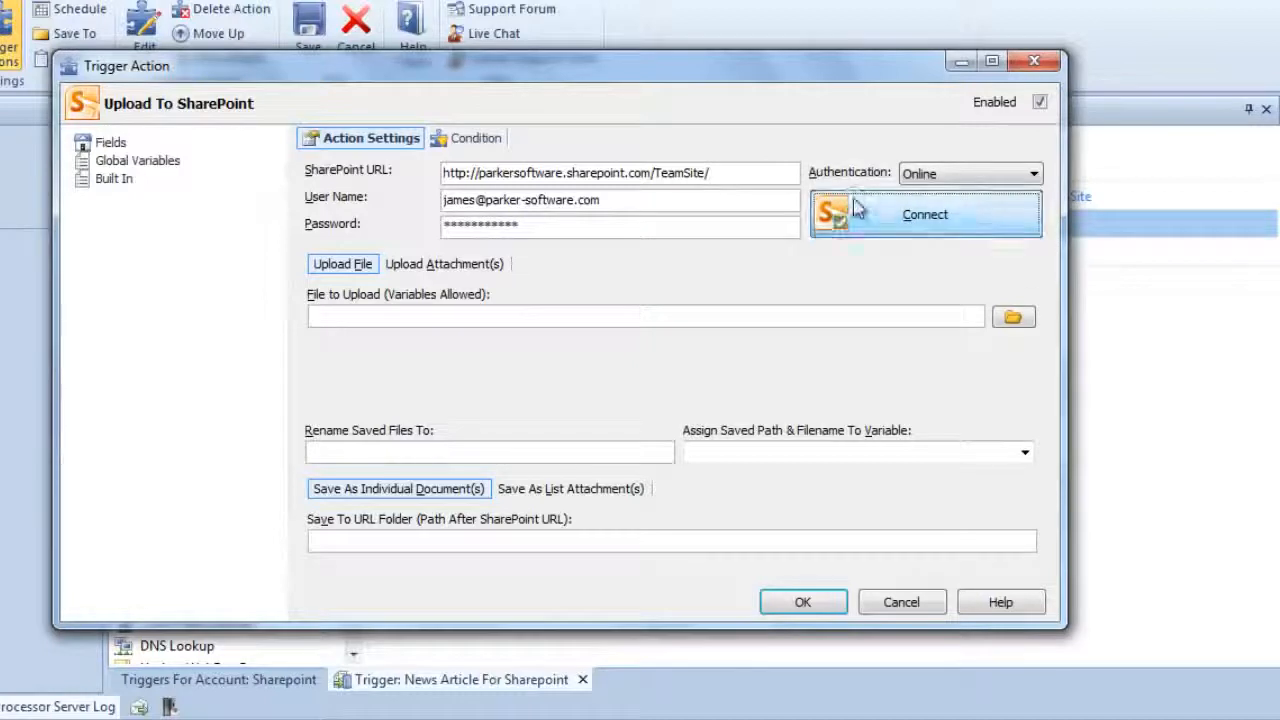
- Set the action to upload attachments with file mask * and a maximum upload size of 10240 kilobytes
click(407, 272)
click(406, 311)
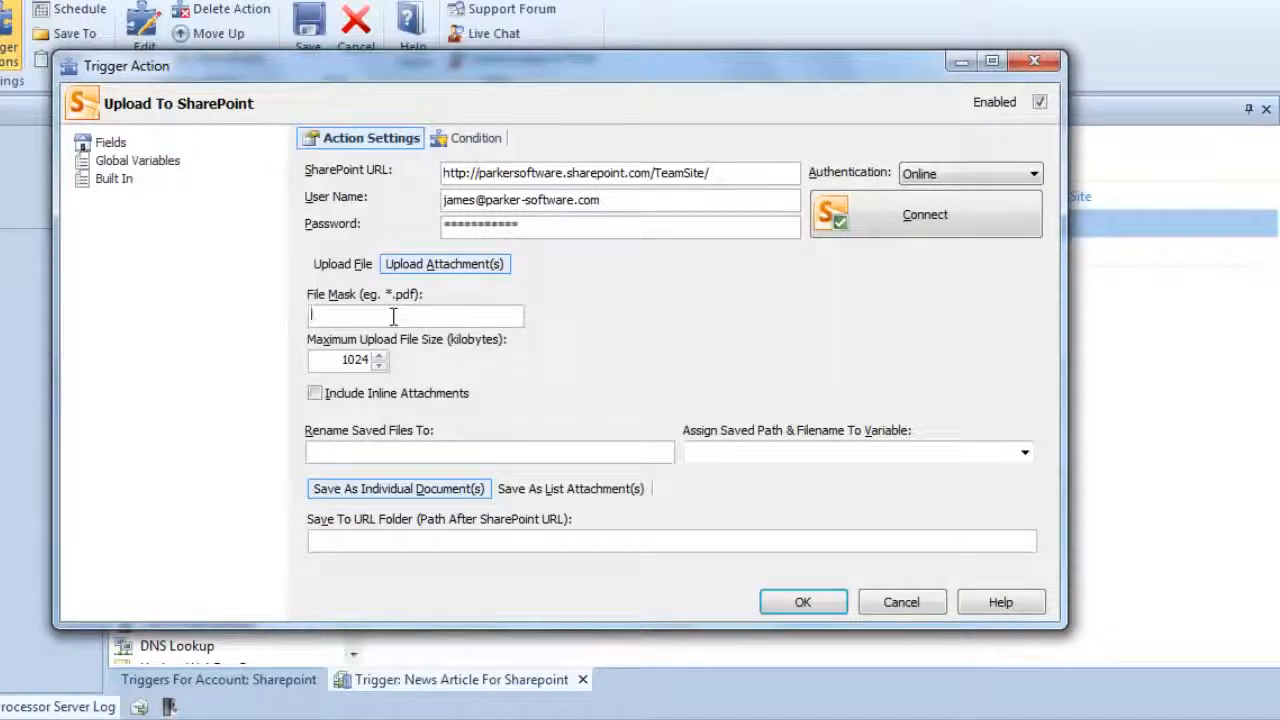
text(*.)
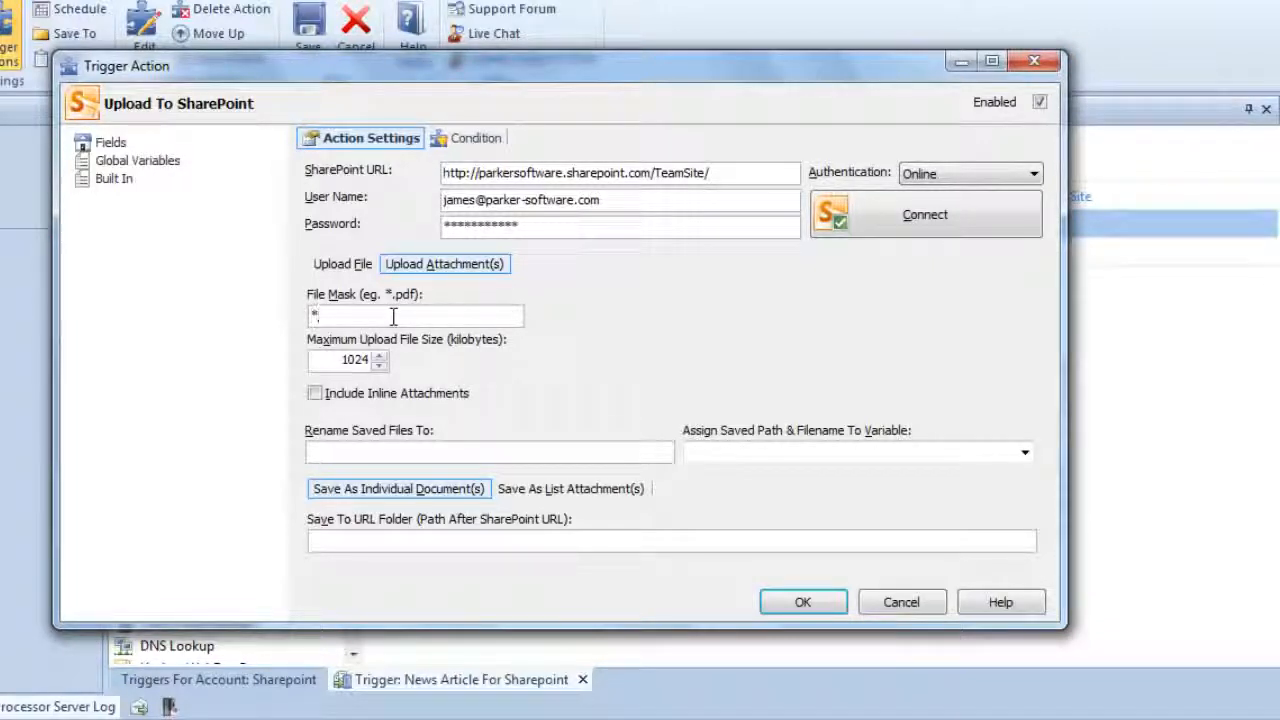
click(366, 360)
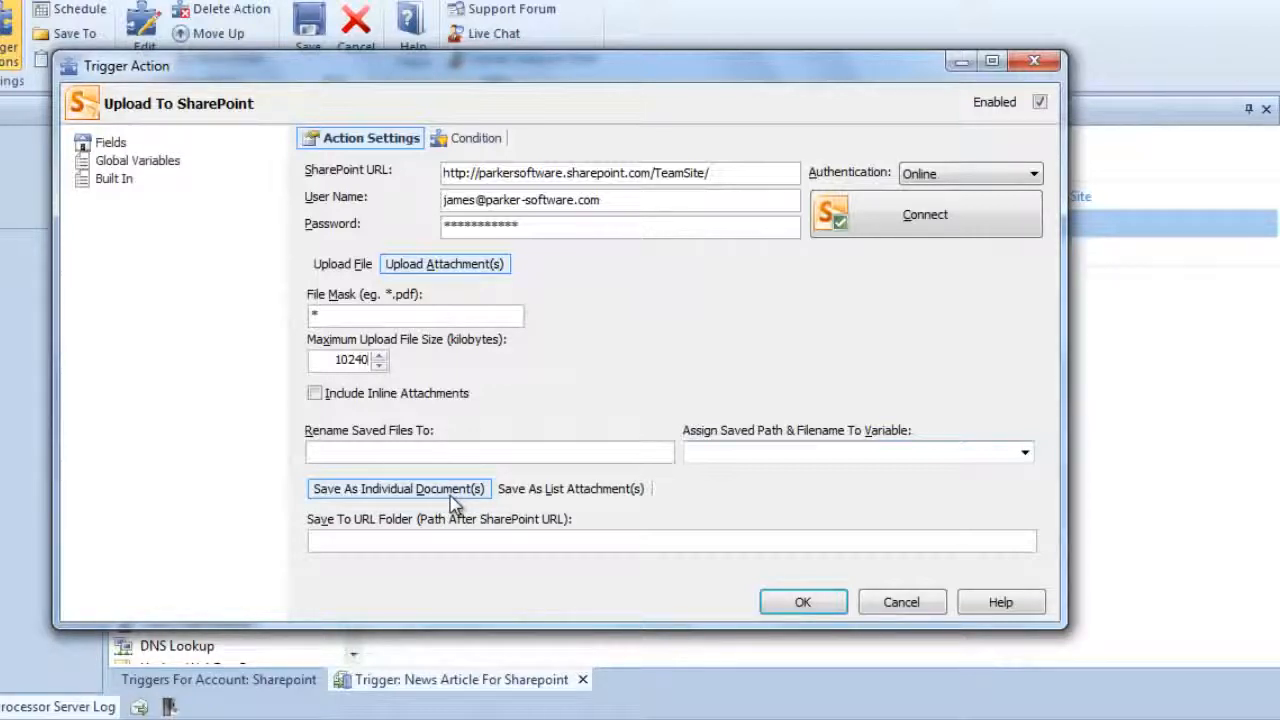
- Save the uploads as list attachments in Email2DB News on the item with ID %CreateID%, accept the action and save the trigger
click(549, 496)
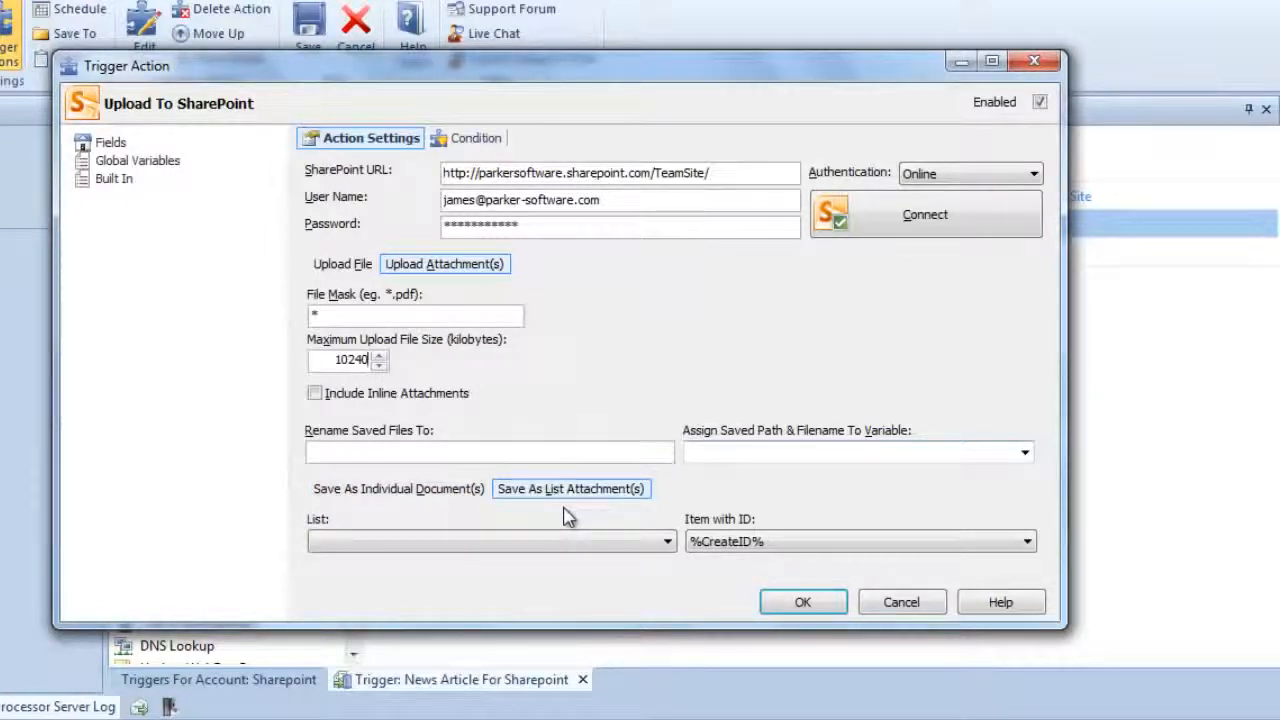
click(658, 541)
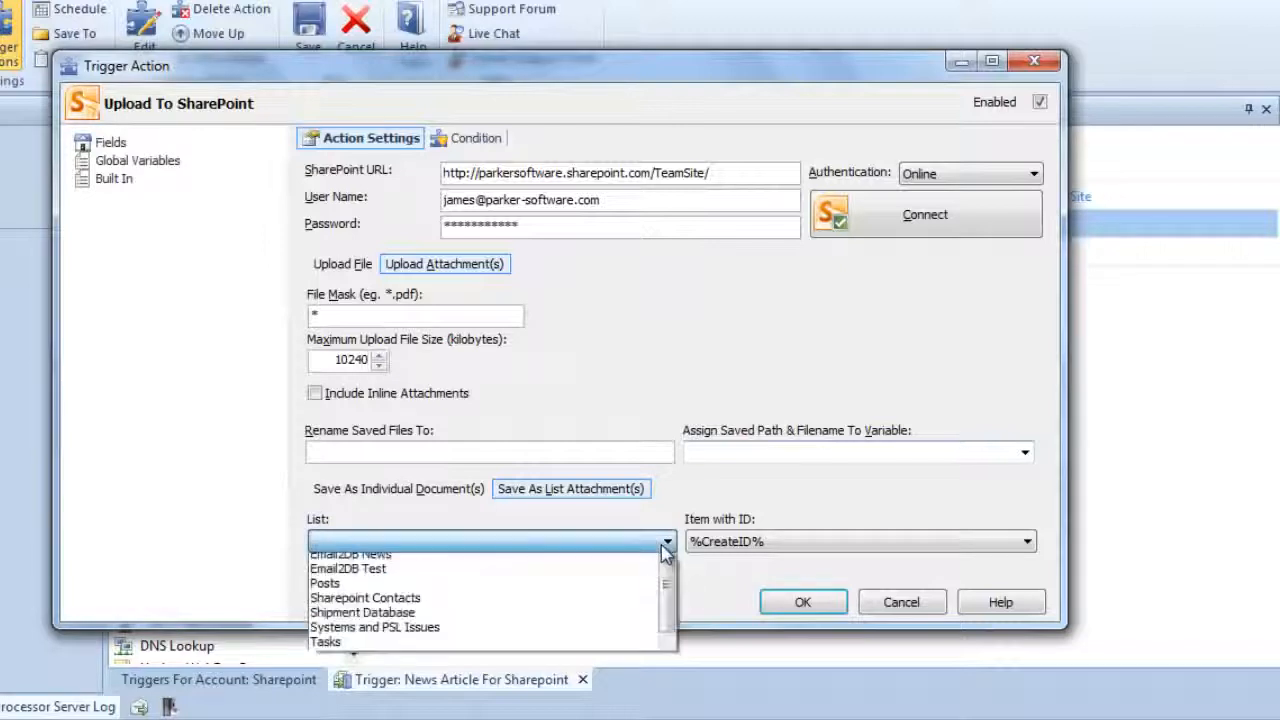
click(540, 595)
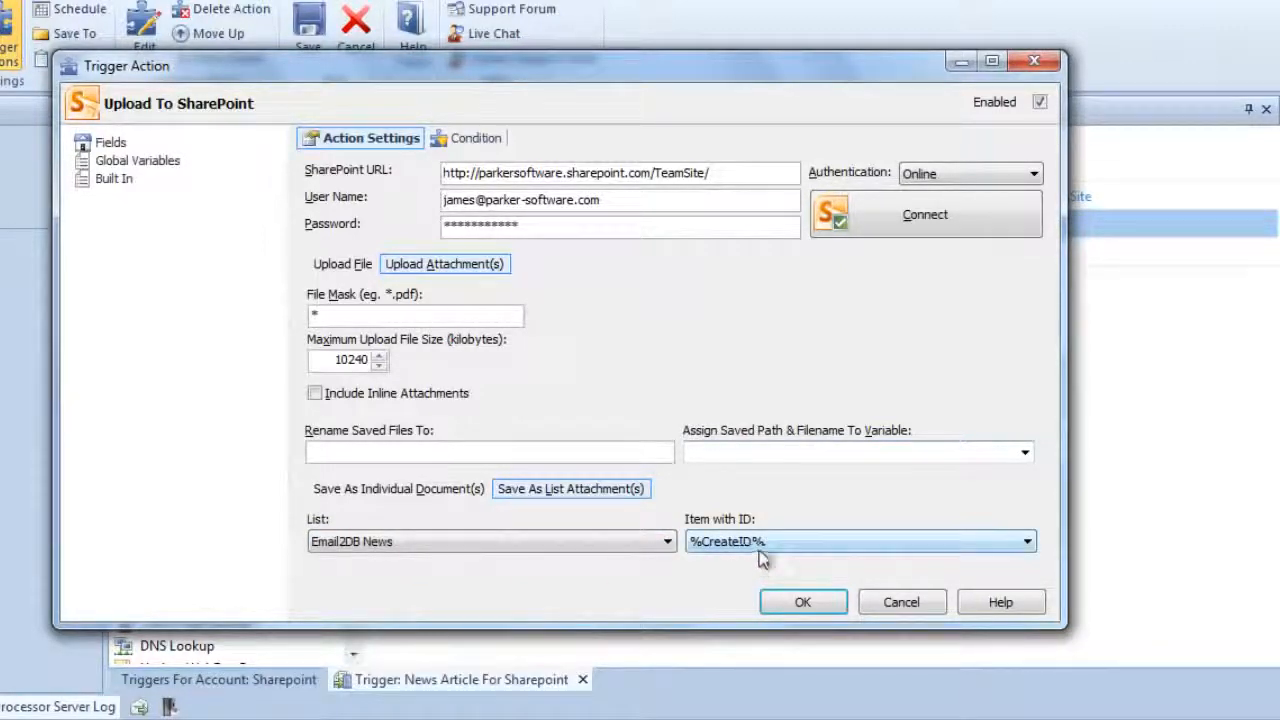
click(816, 541)
click(817, 555)
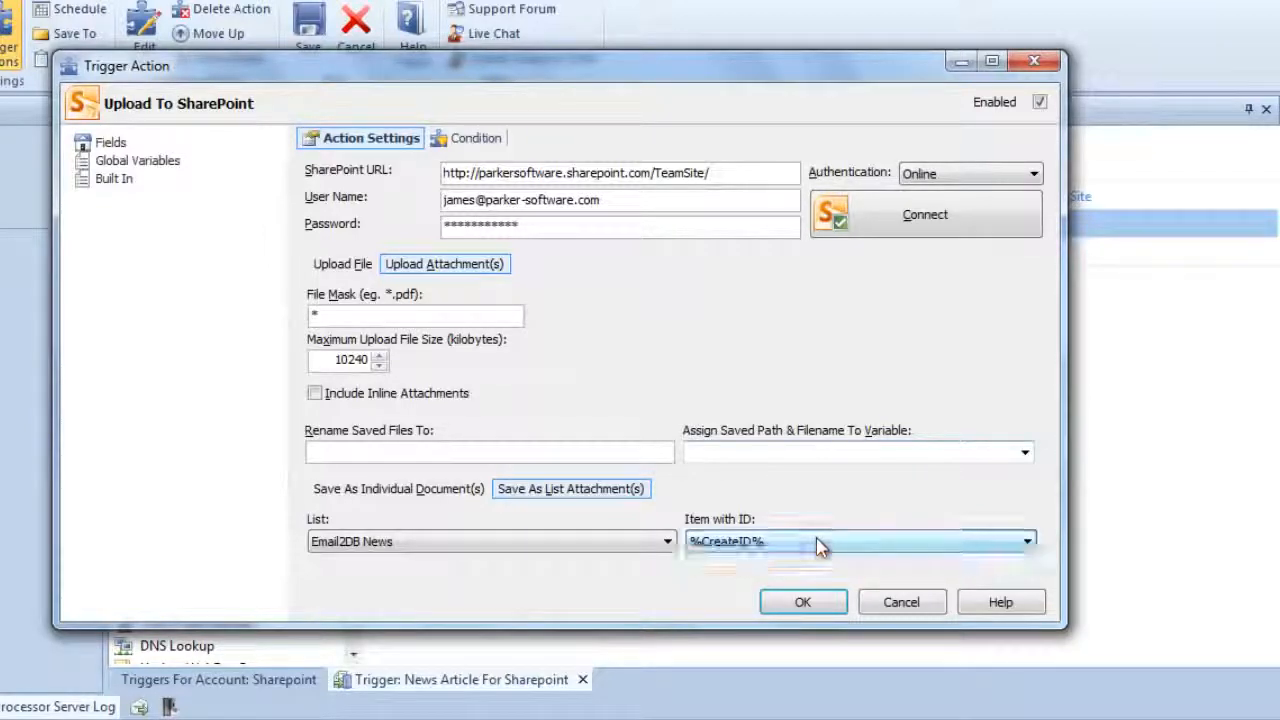
click(791, 605)
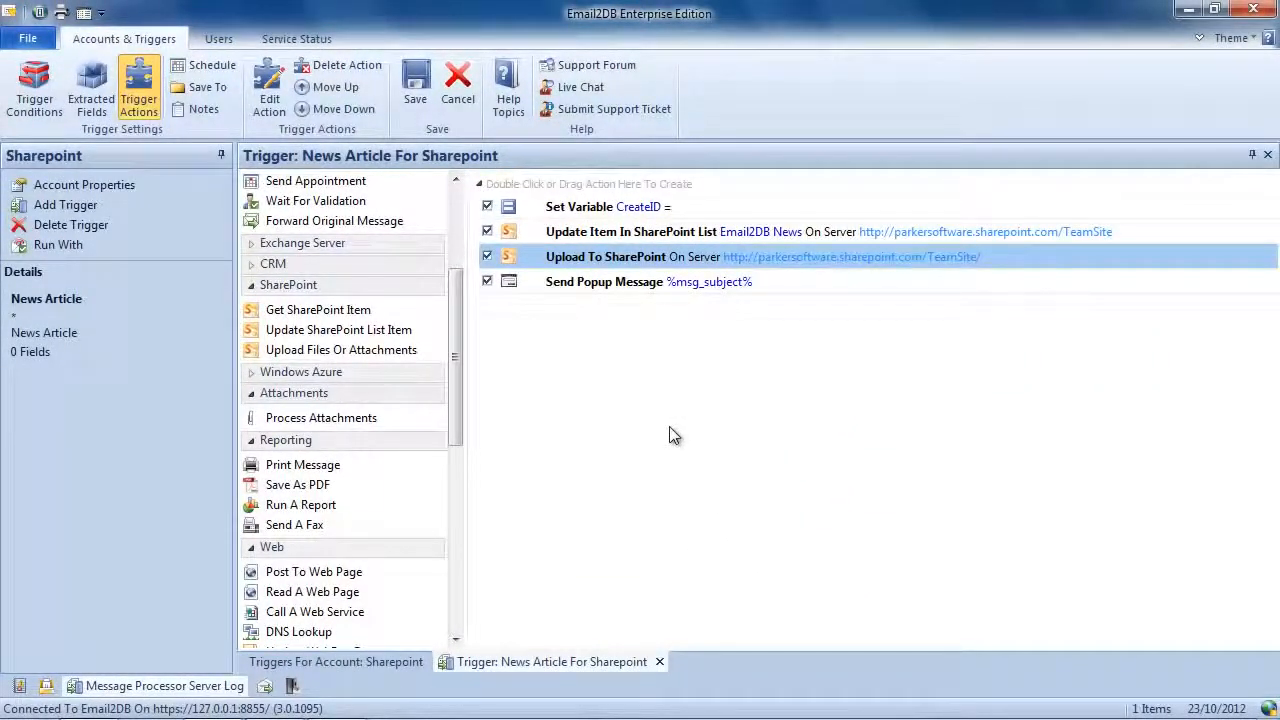
click(425, 96)
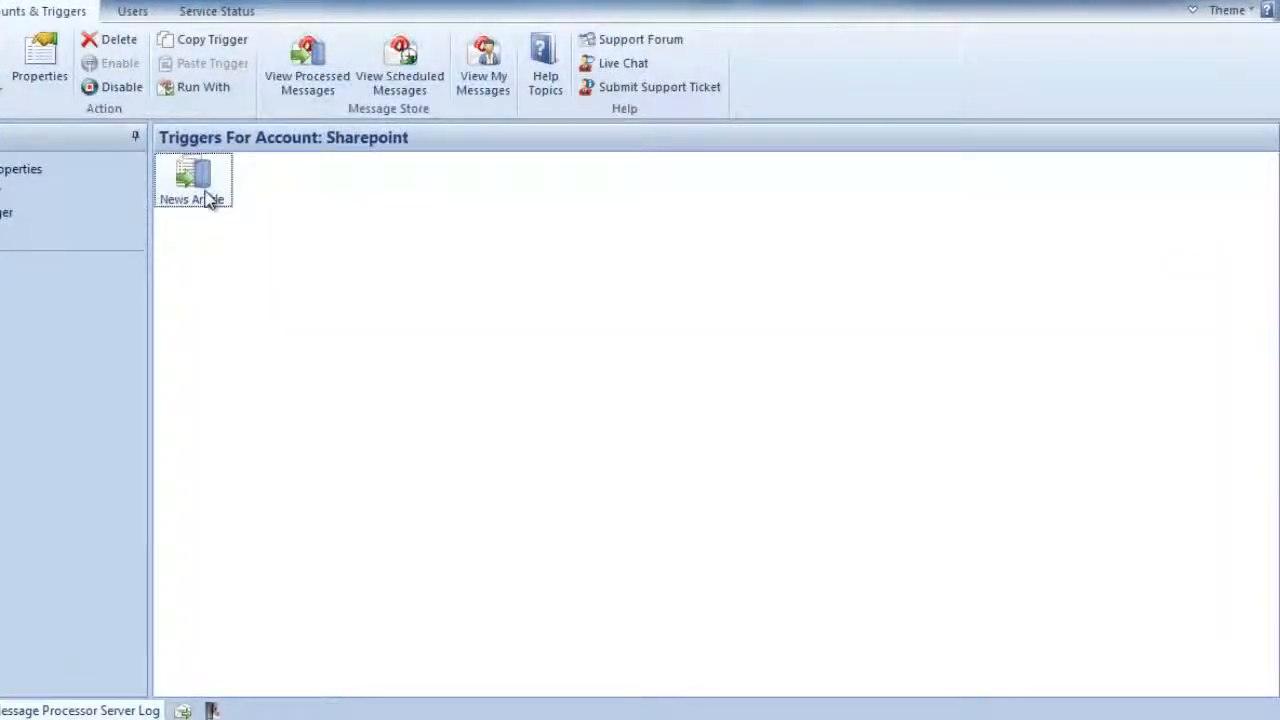
- Prepare a test run of the News Article trigger, using the recipient's address as sender and the subject "Test Article with Attachment"
right_click(205, 183)
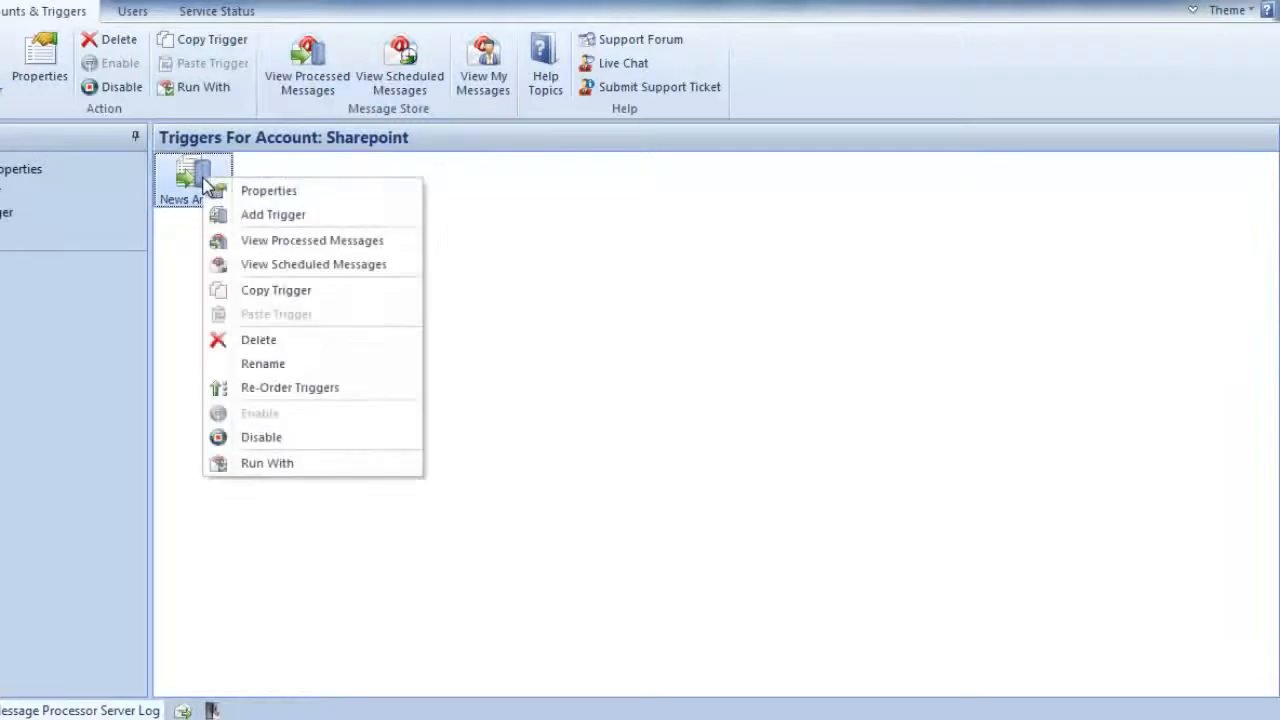
click(262, 463)
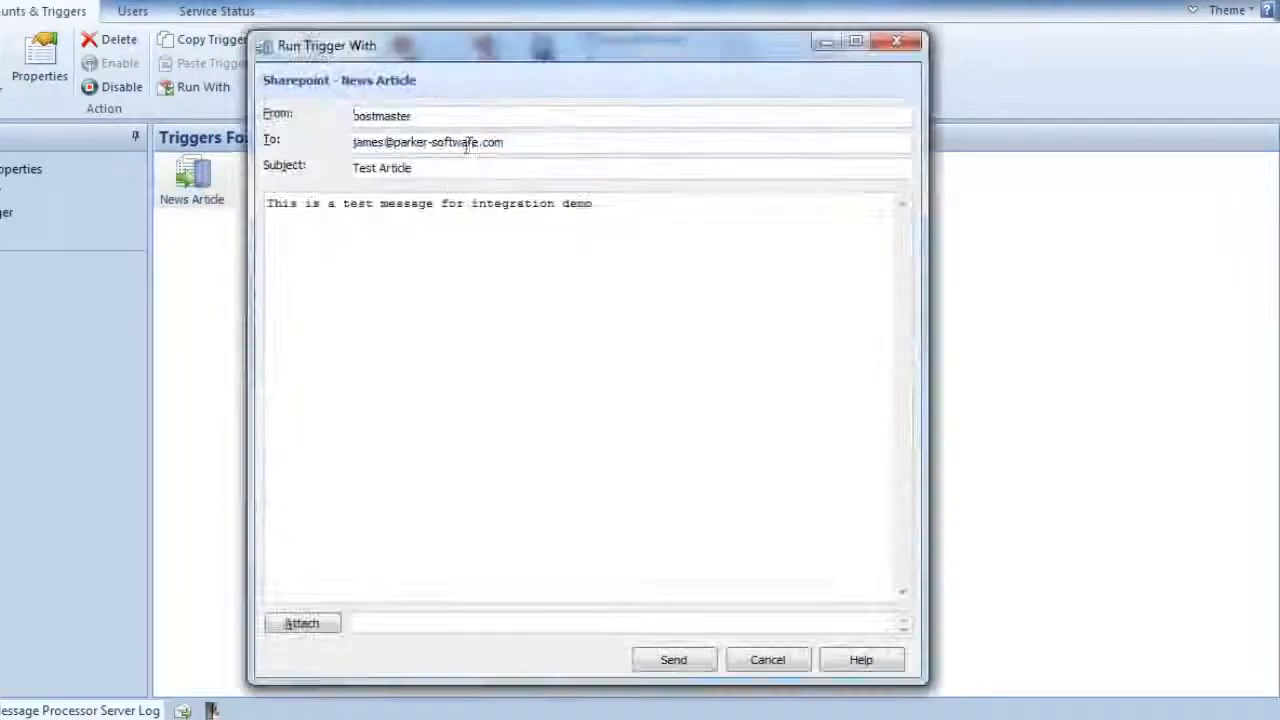
drag(512, 142, 278, 180)
key(ctrl+c)
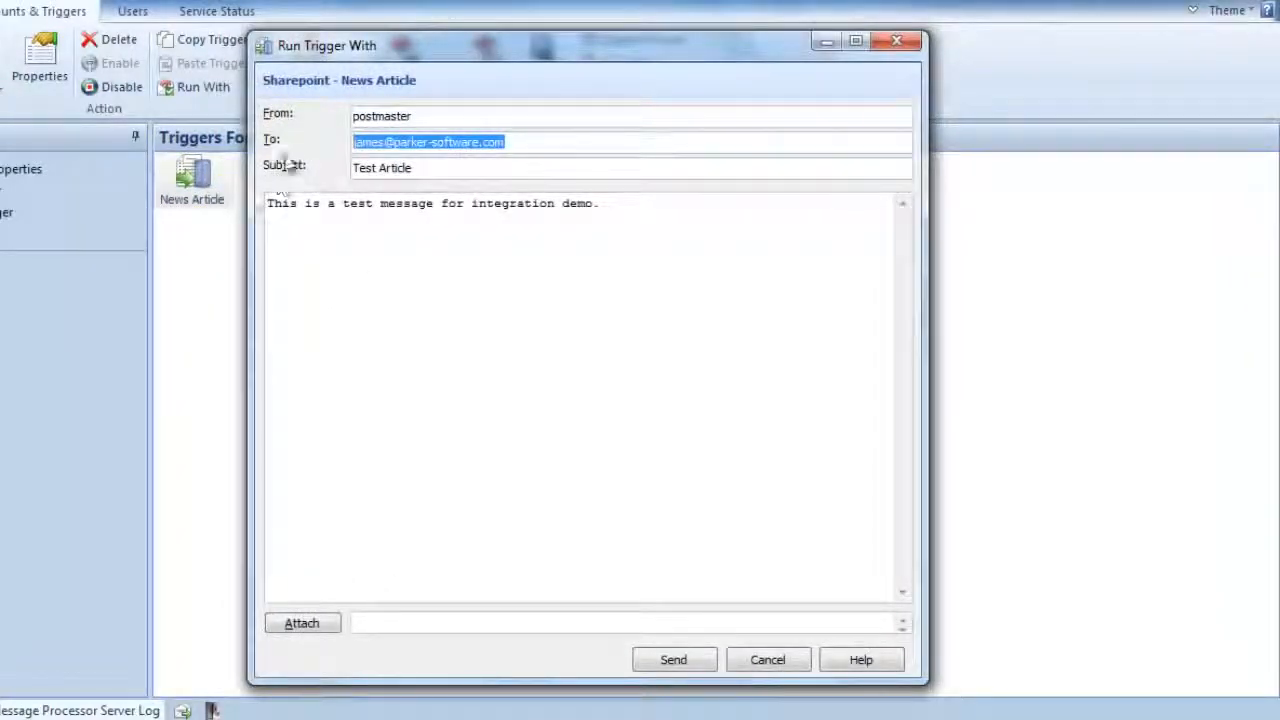
drag(429, 118, 282, 131)
key(ctrl+v)
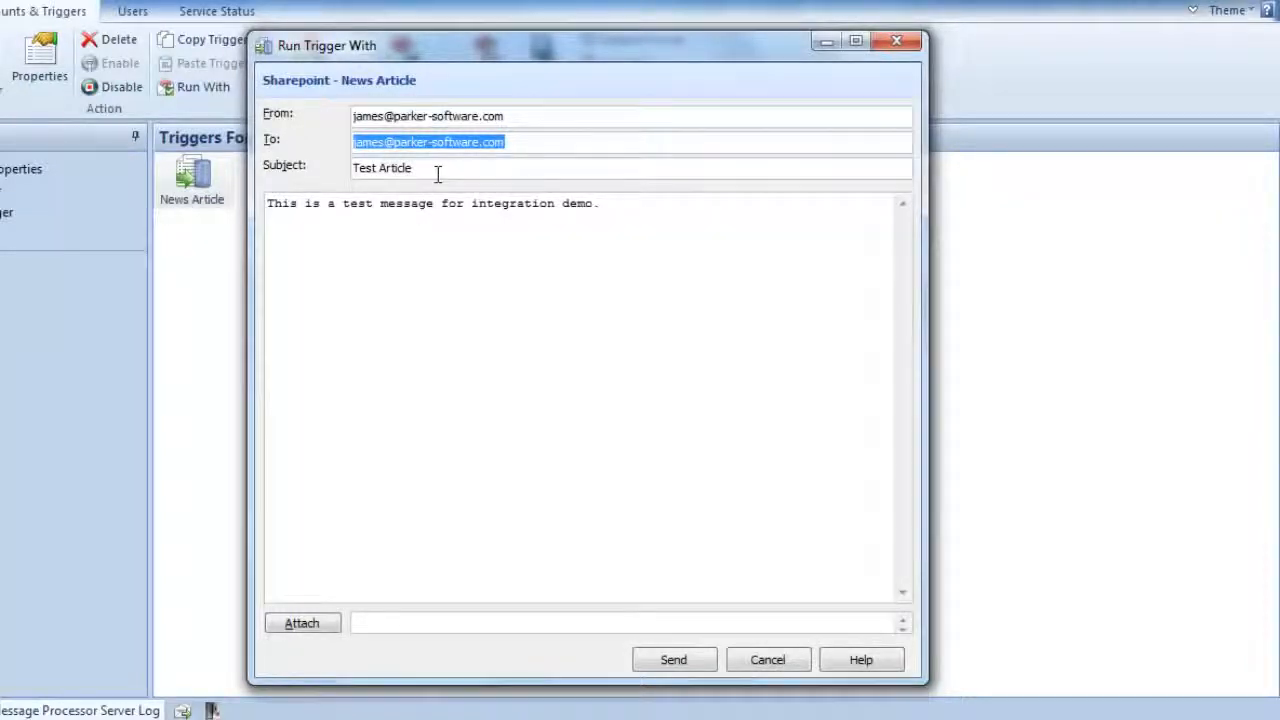
text(with)
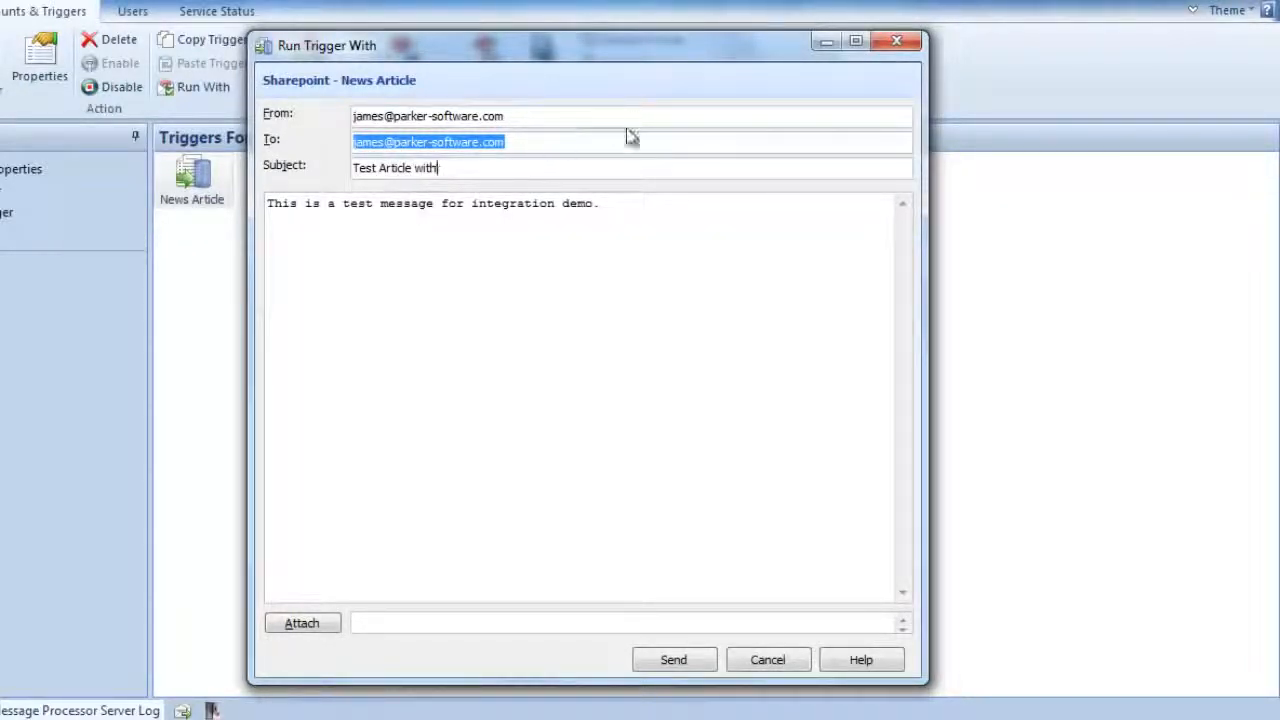
text(in  Attachment)
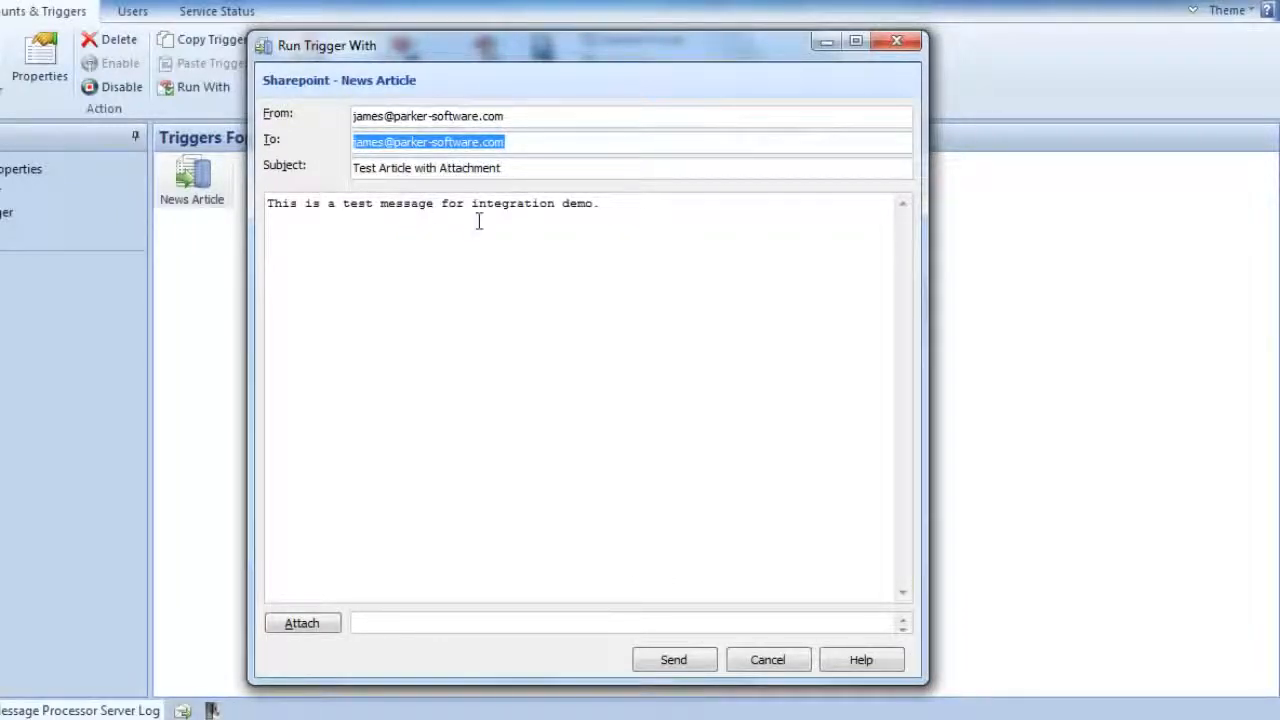
- Attach Xerox.docx from the Sample Files folder to the test message and send it
click(300, 623)
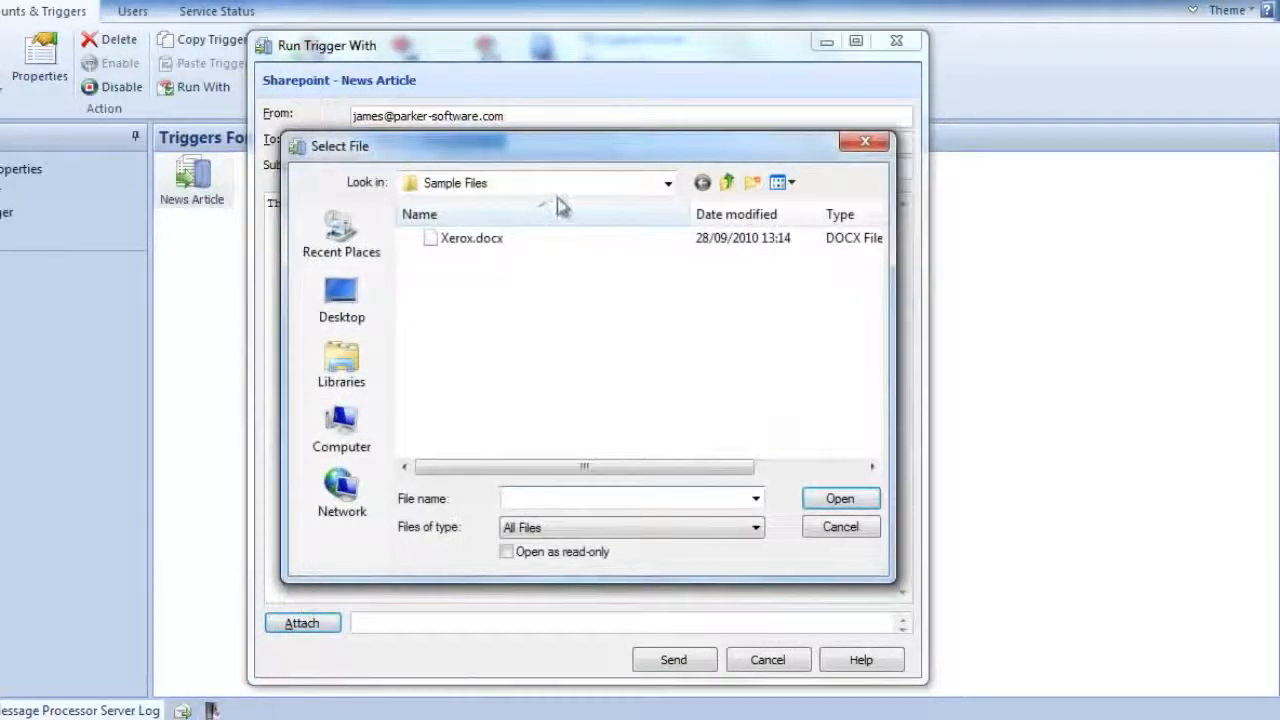
click(500, 242)
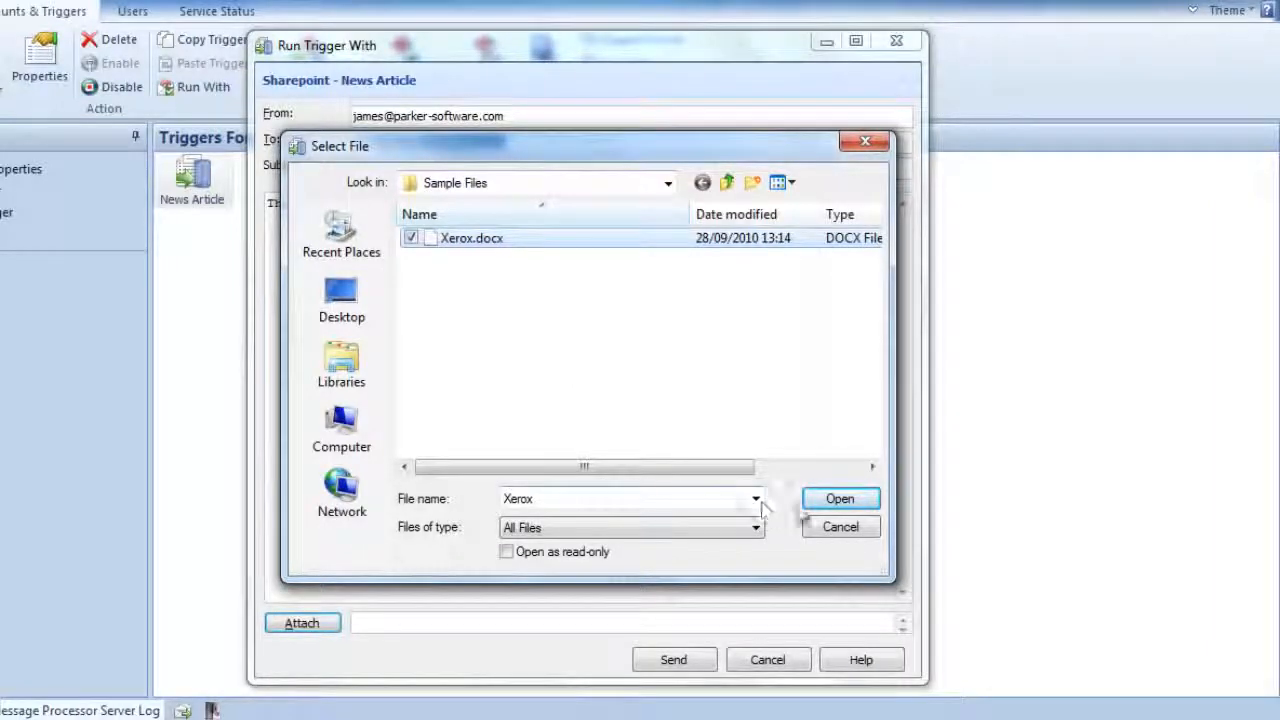
click(843, 503)
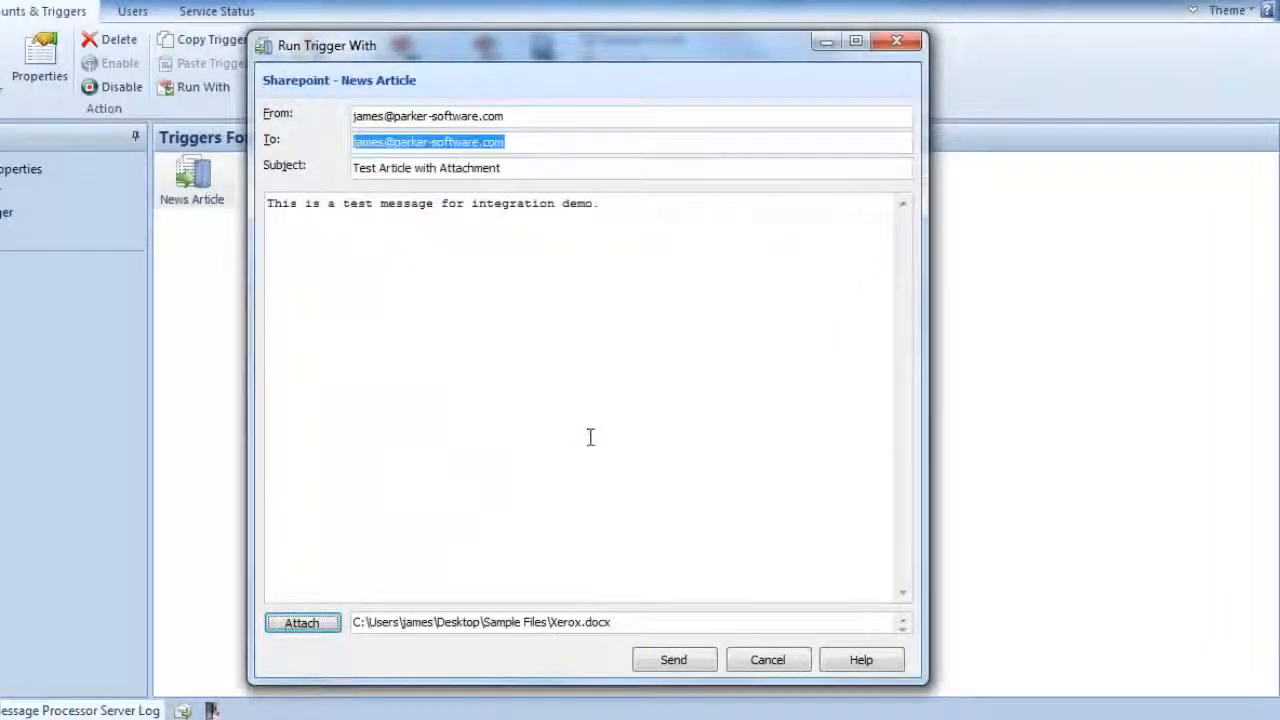
click(688, 658)
click(672, 397)
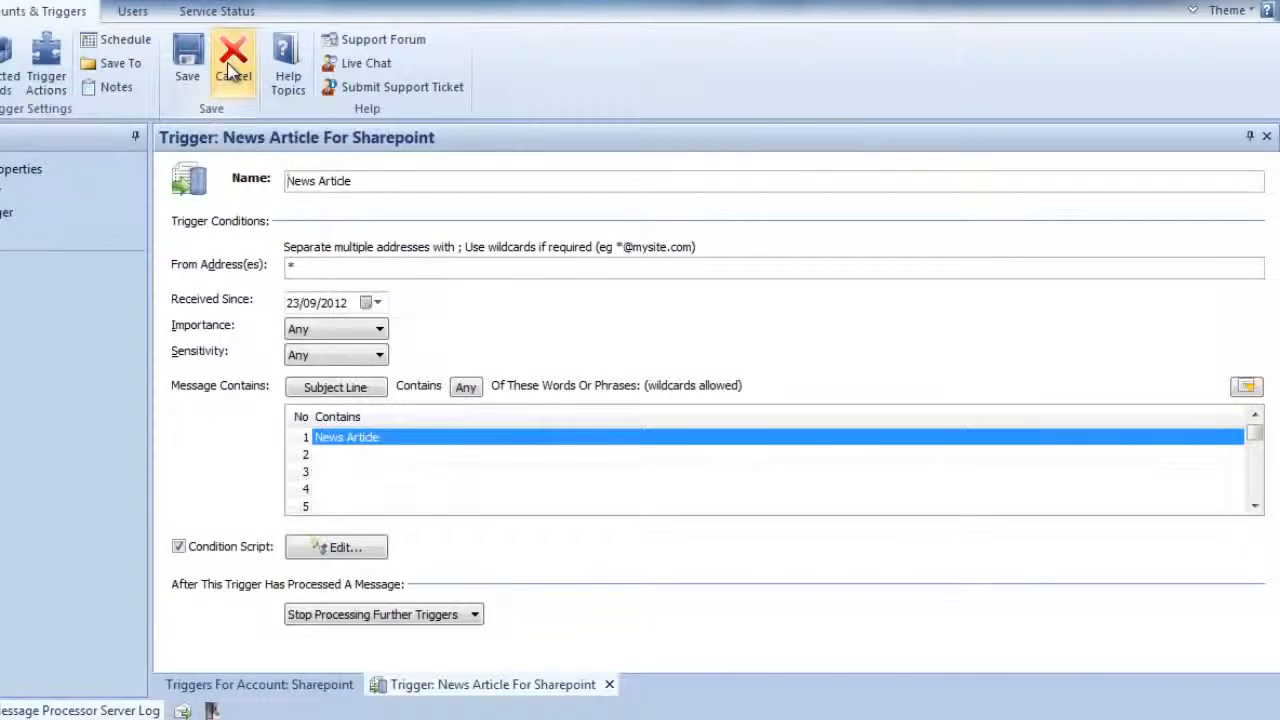
- Close the News Article trigger without saving and check the test run in the Message Processor Server Log
click(231, 70)
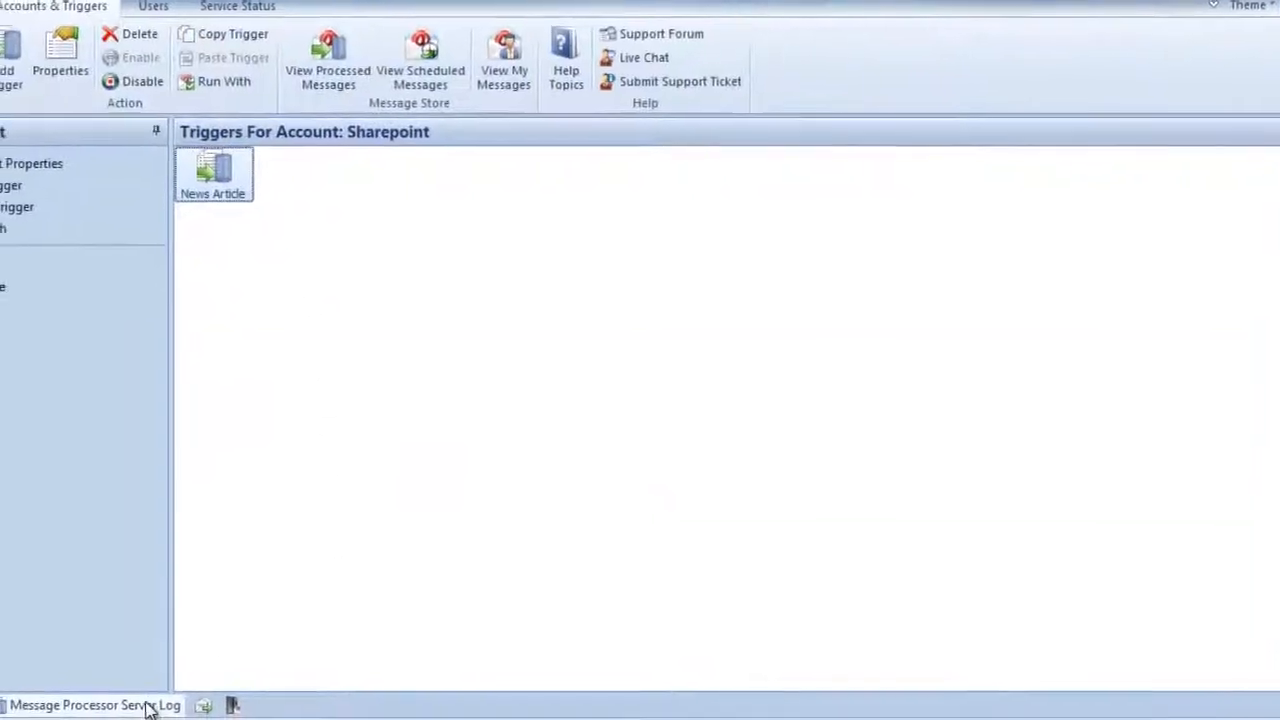
click(148, 706)
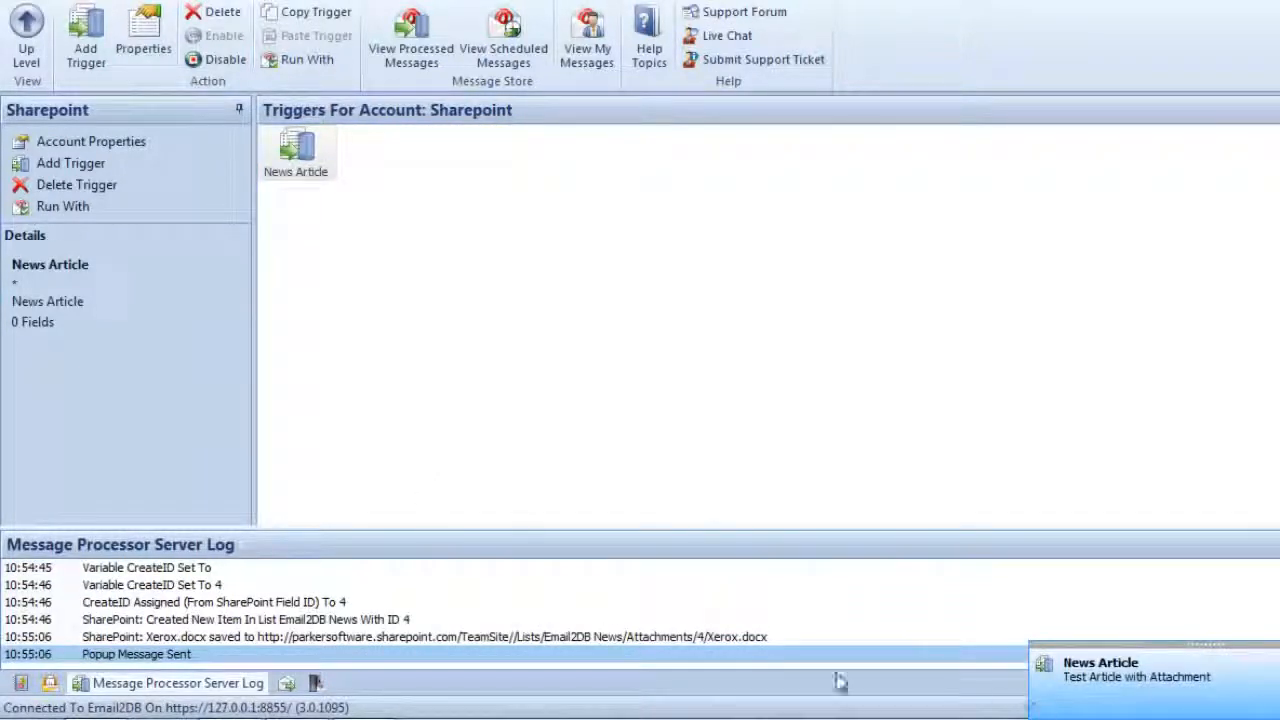
- Switch to the browser, refresh the Email2DB News list and inspect the Test Article with Attachment item and its attachment
mouse_move(850, 718)
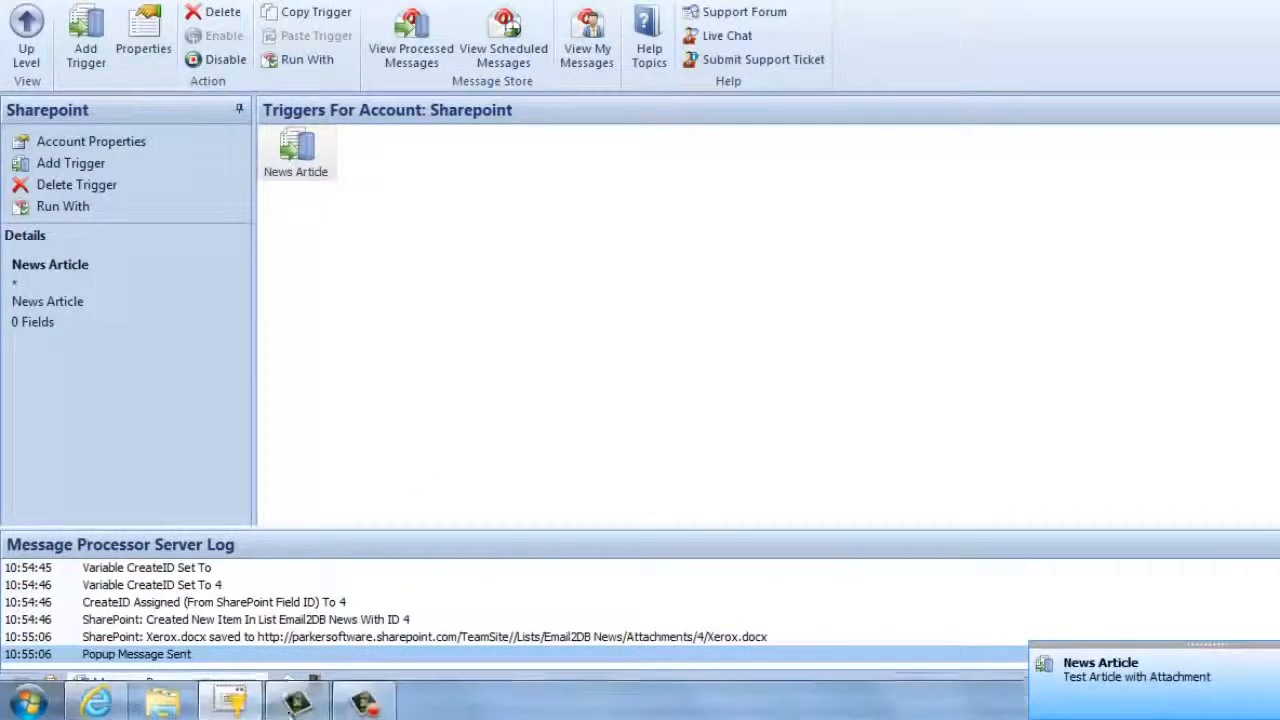
click(113, 708)
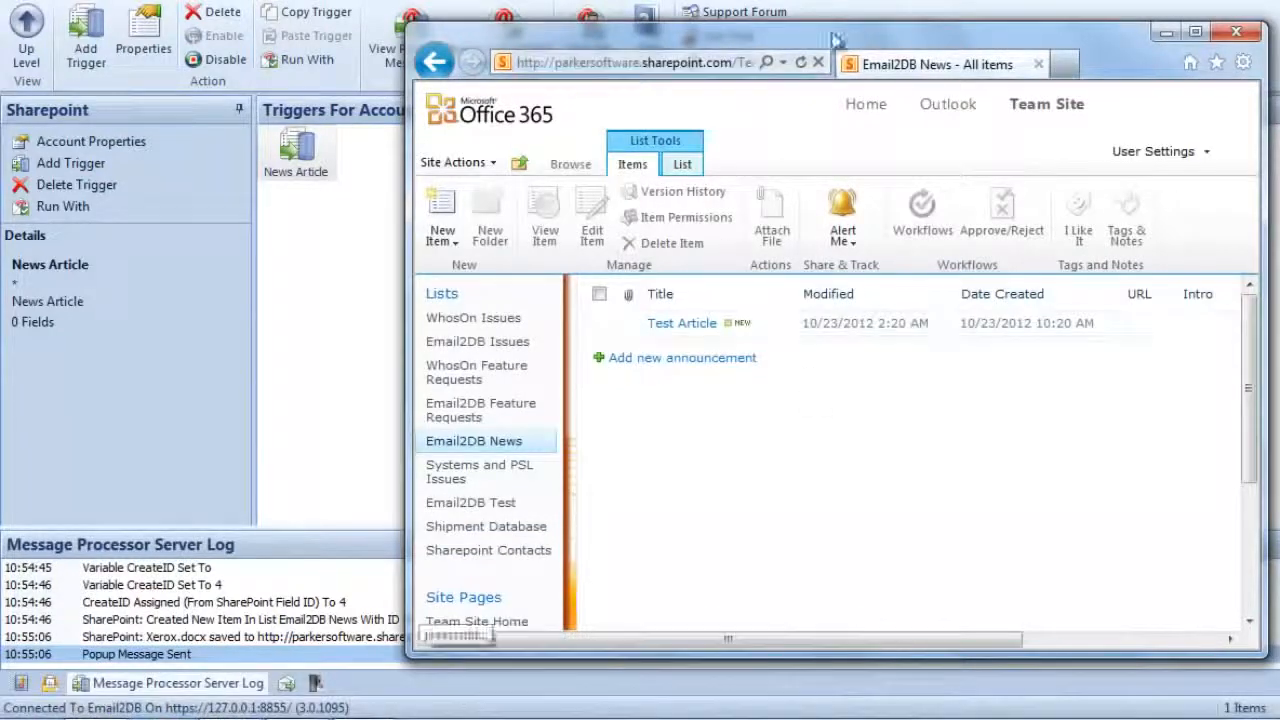
click(802, 63)
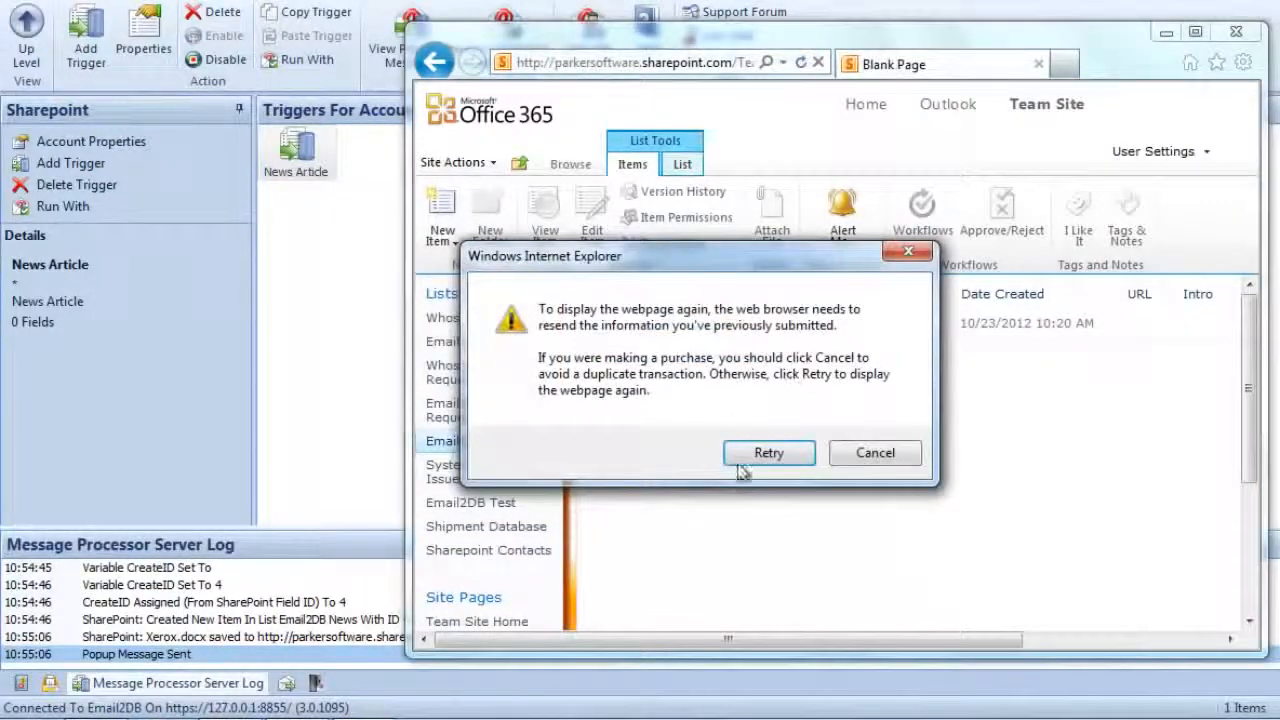
click(766, 454)
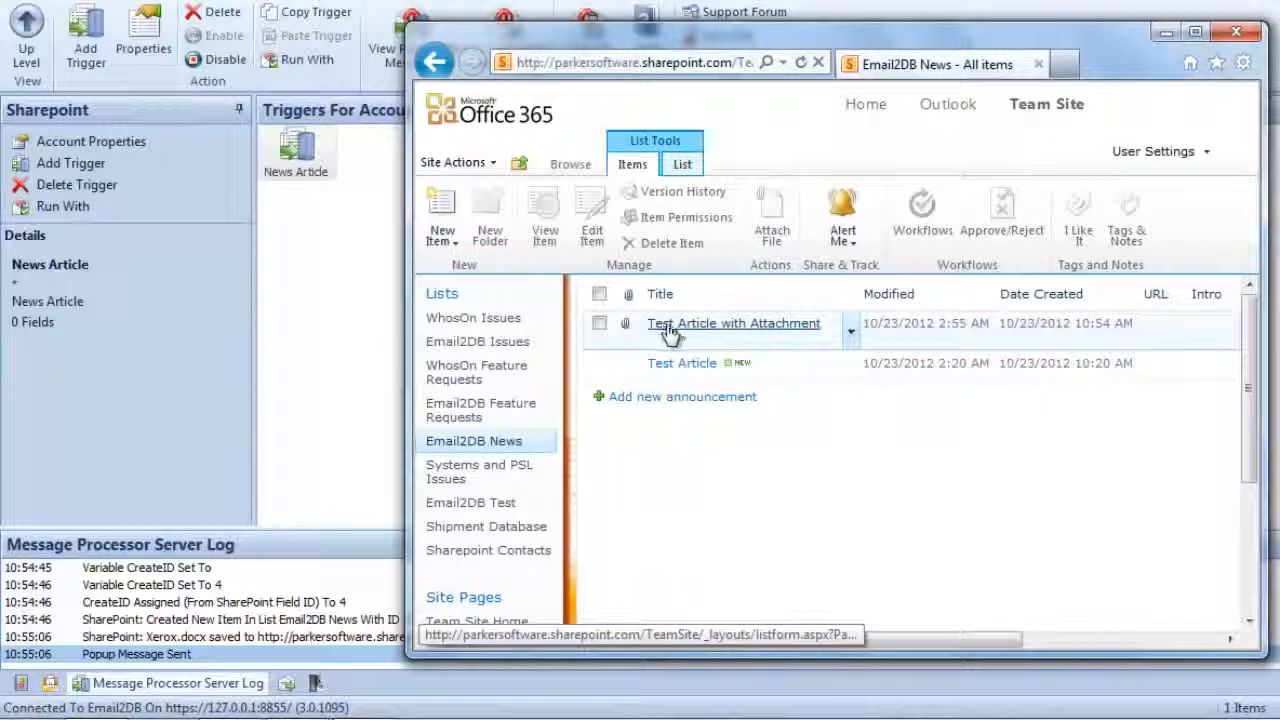
click(717, 326)
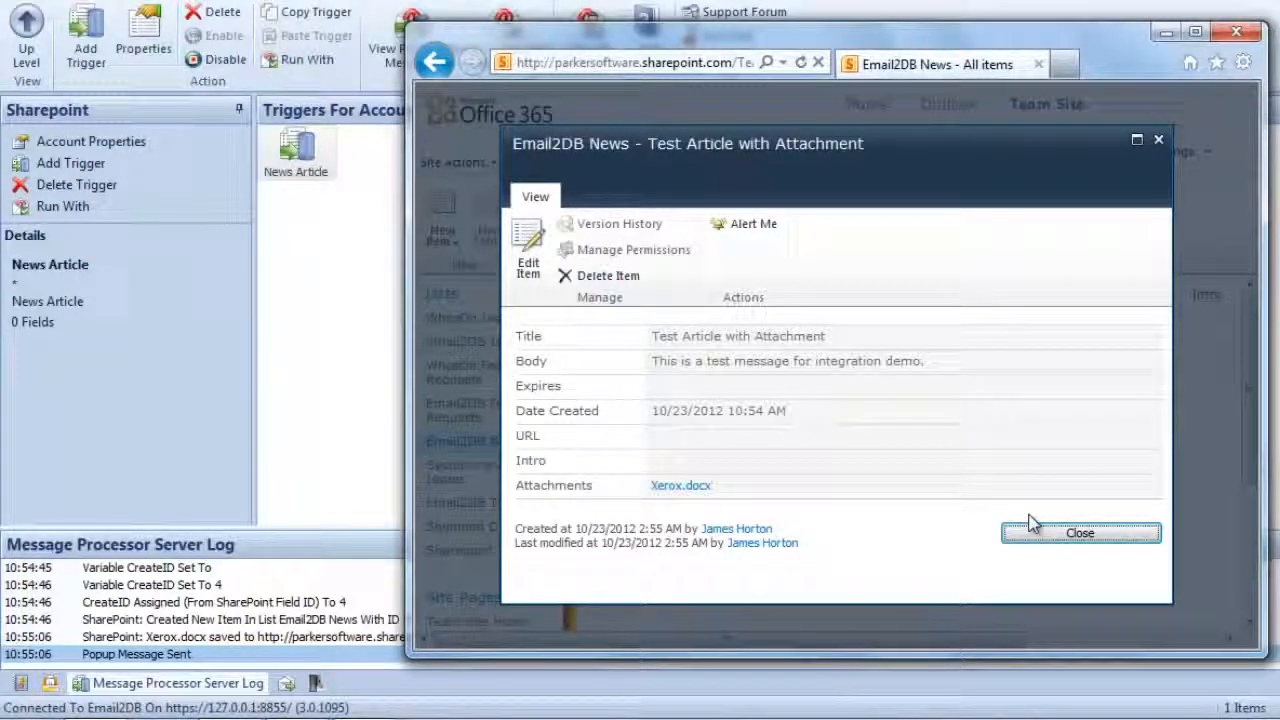
click(1058, 541)
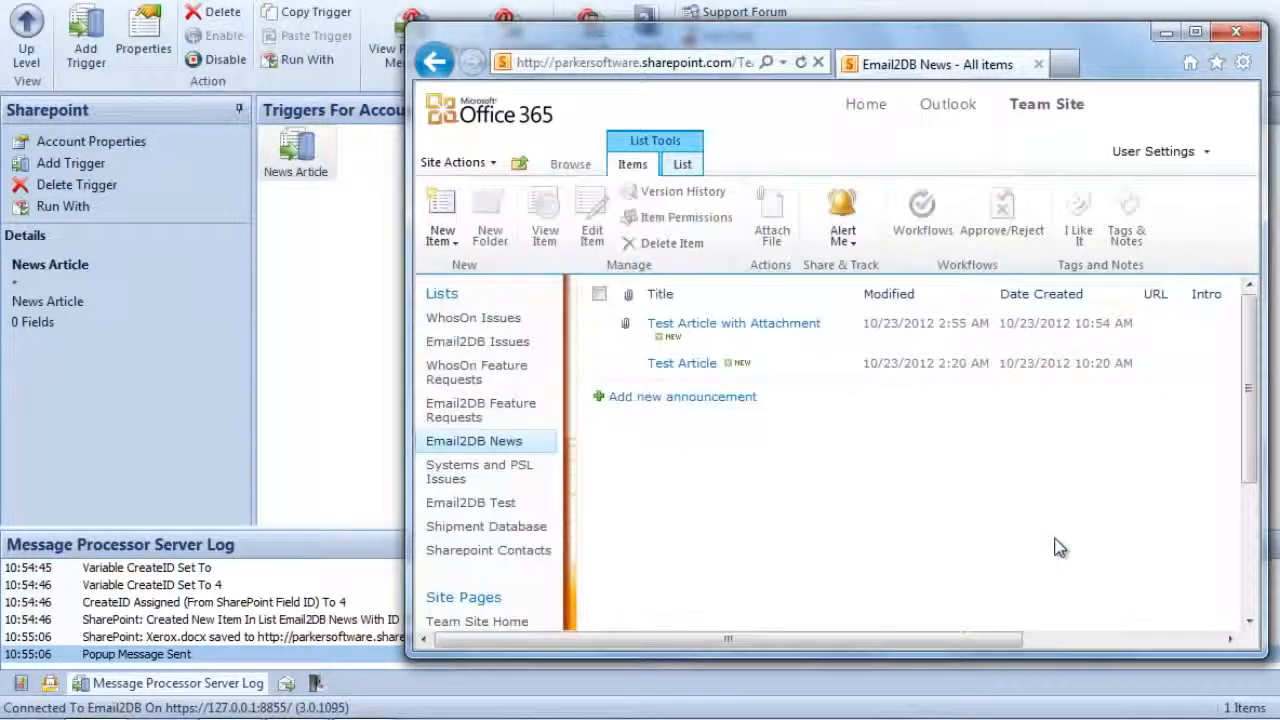
click(1166, 33)
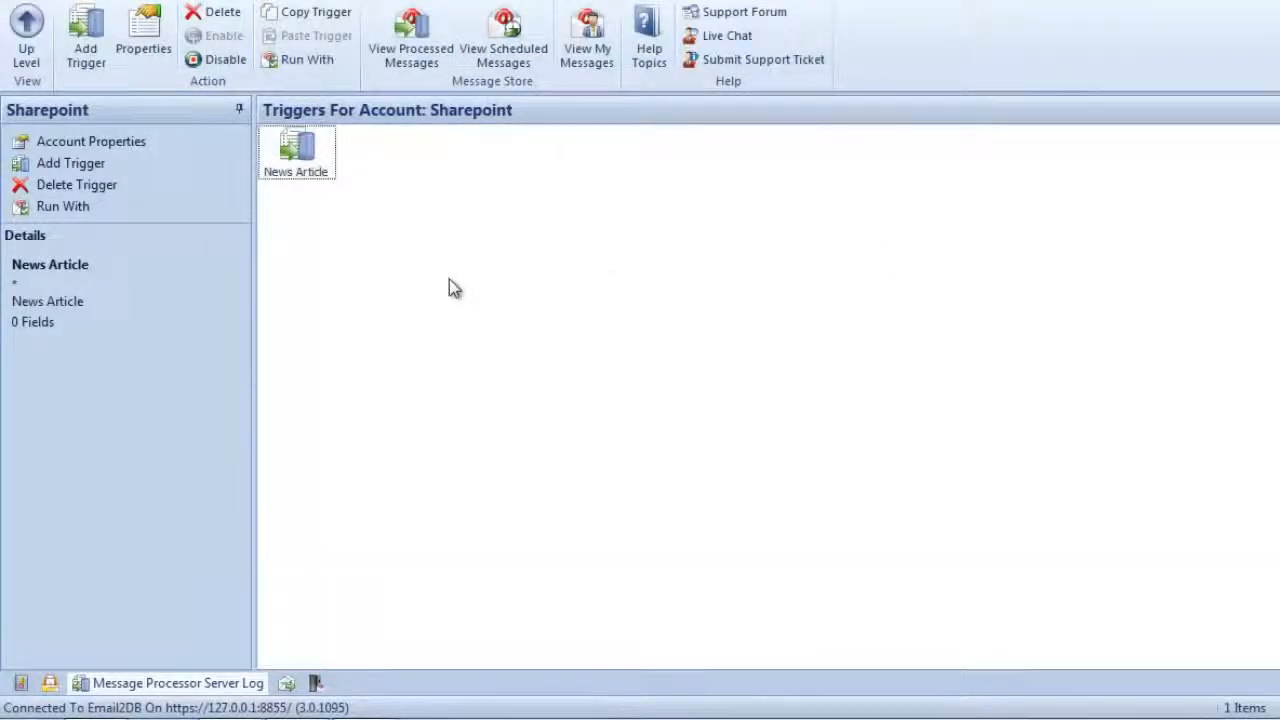
- Open the News Article trigger's actions and add a Get SharePoint Item action above the existing SharePoint update
double_click(293, 155)
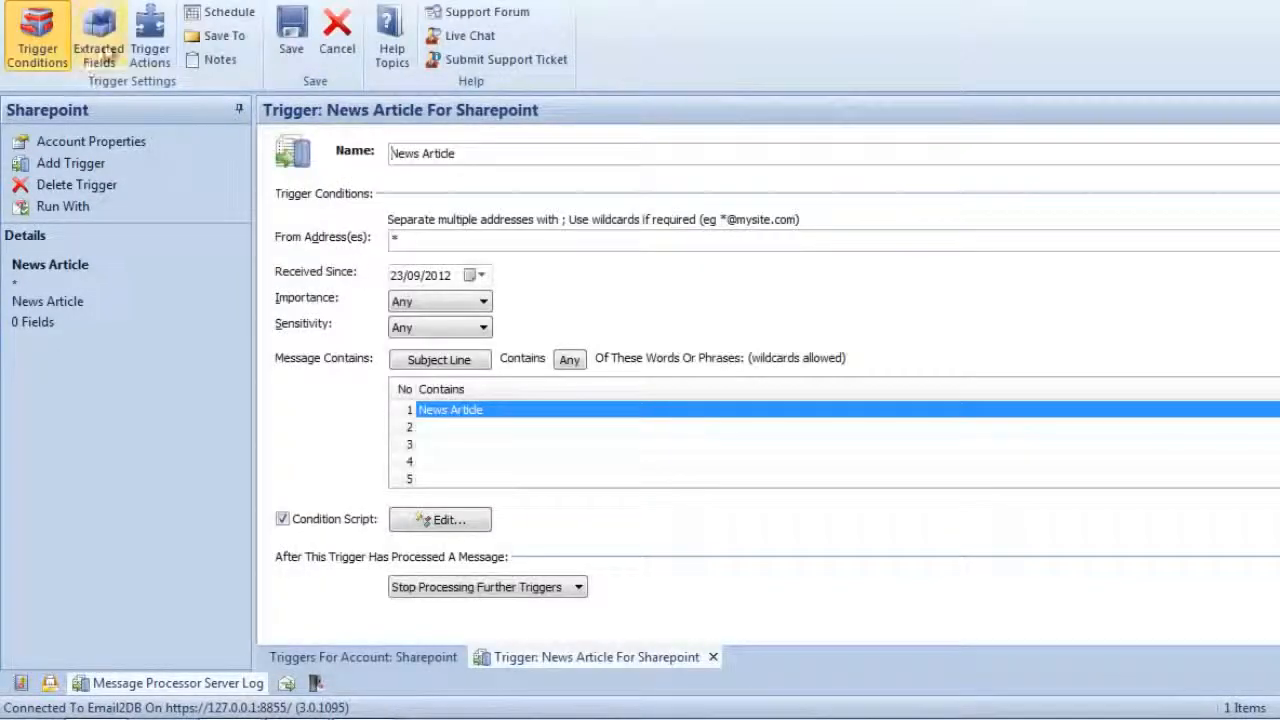
click(140, 57)
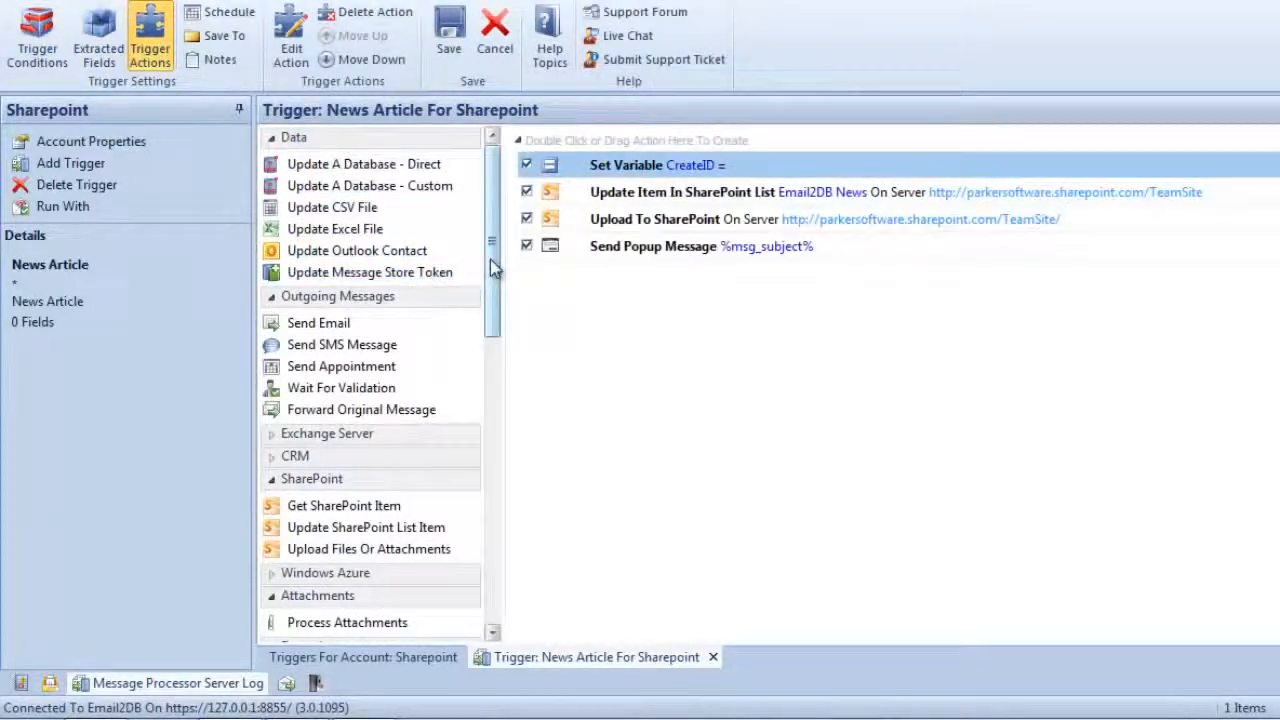
drag(491, 257, 493, 330)
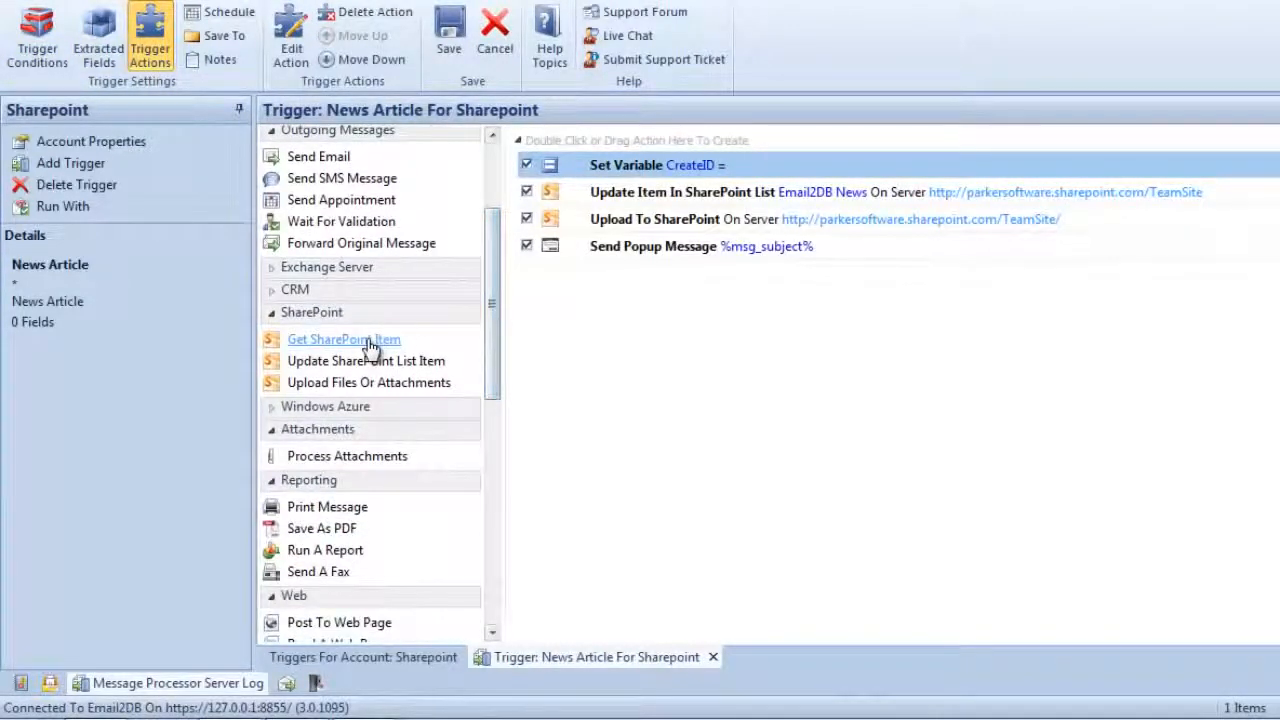
drag(362, 341, 650, 188)
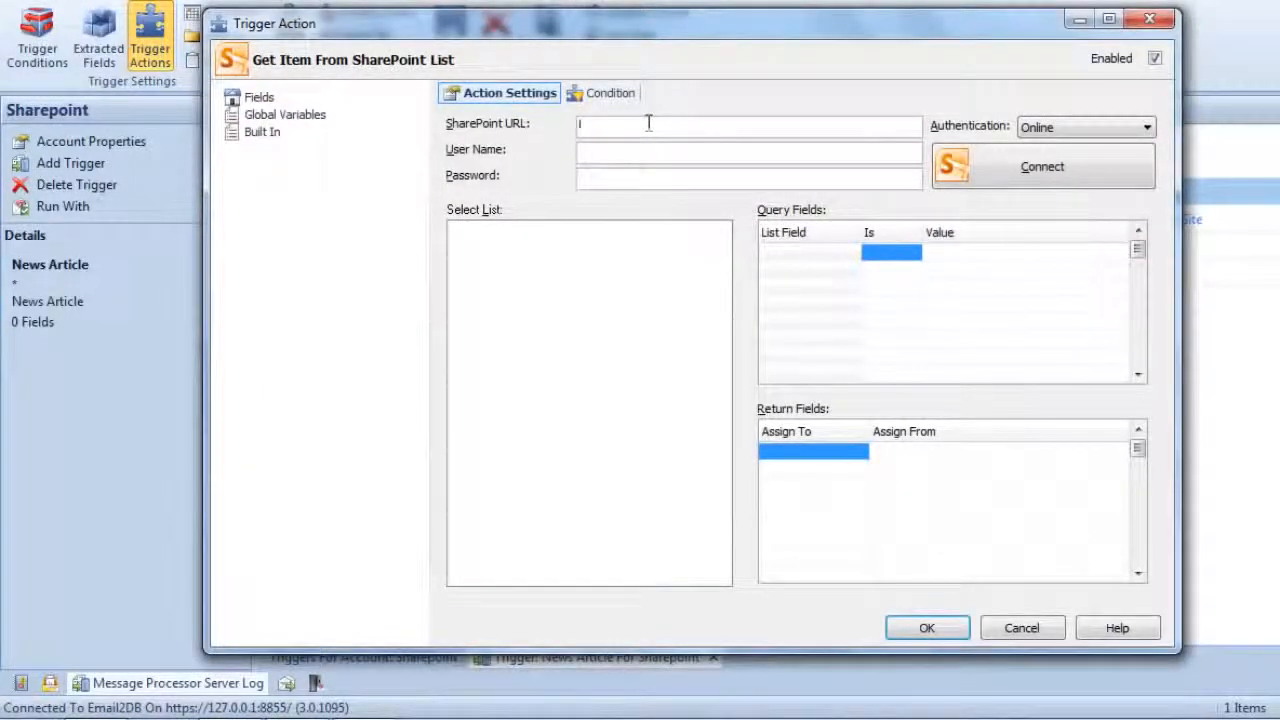
click(99, 700)
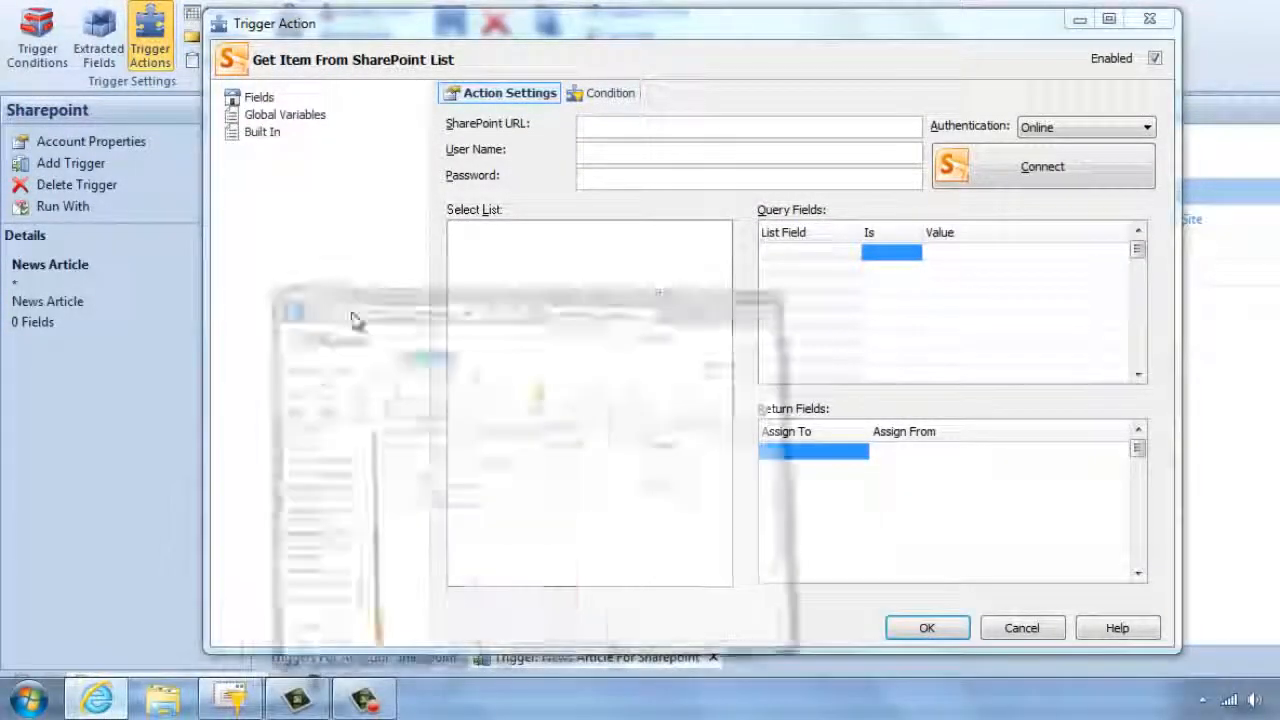
click(560, 63)
drag(552, 62, 679, 64)
click(519, 64)
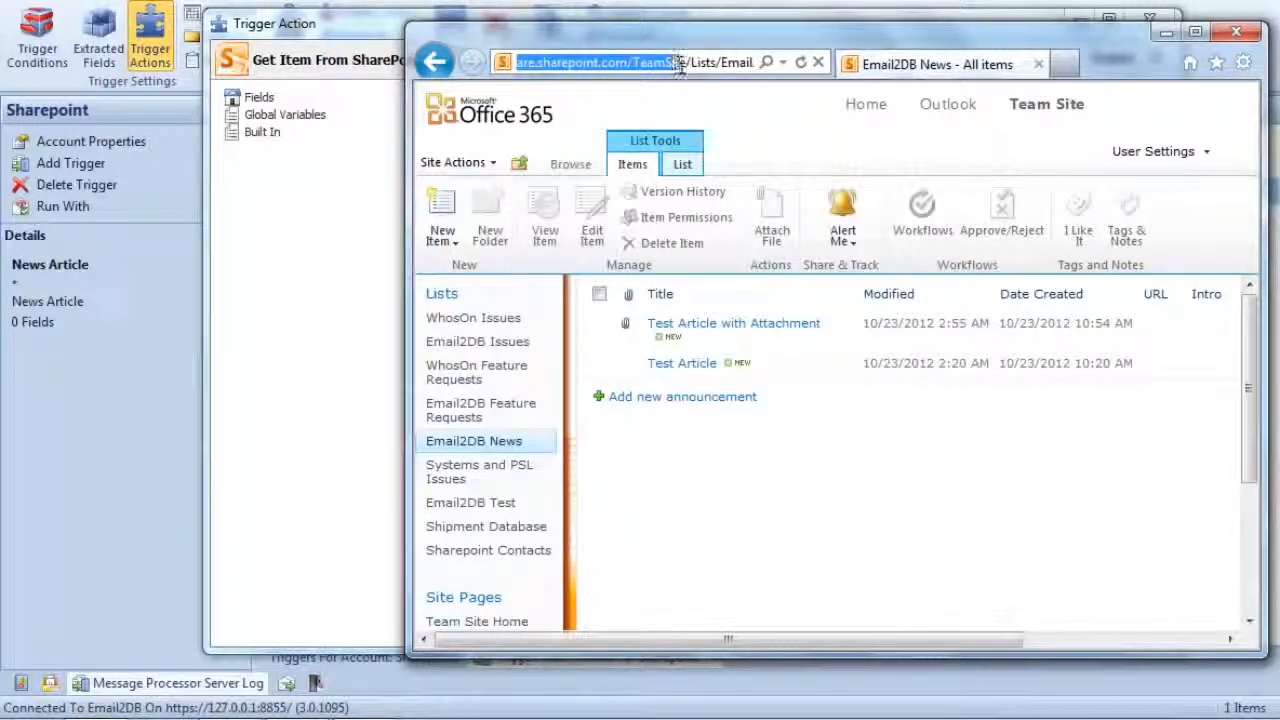
click(804, 18)
click(692, 124)
text(http://parkersoftware.sharepoint.com/TeamSite)
- Enter the account's e-mail as user name and the account password, and connect to SharePoint with Online authentication
click(647, 160)
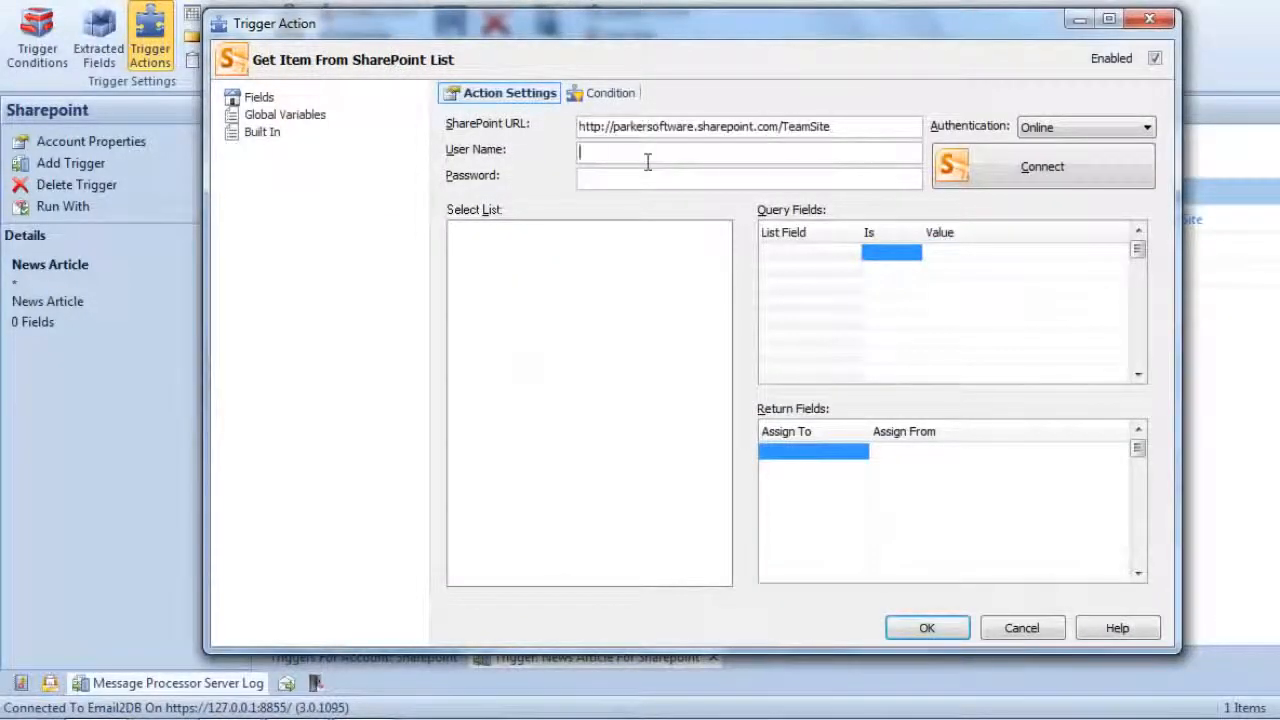
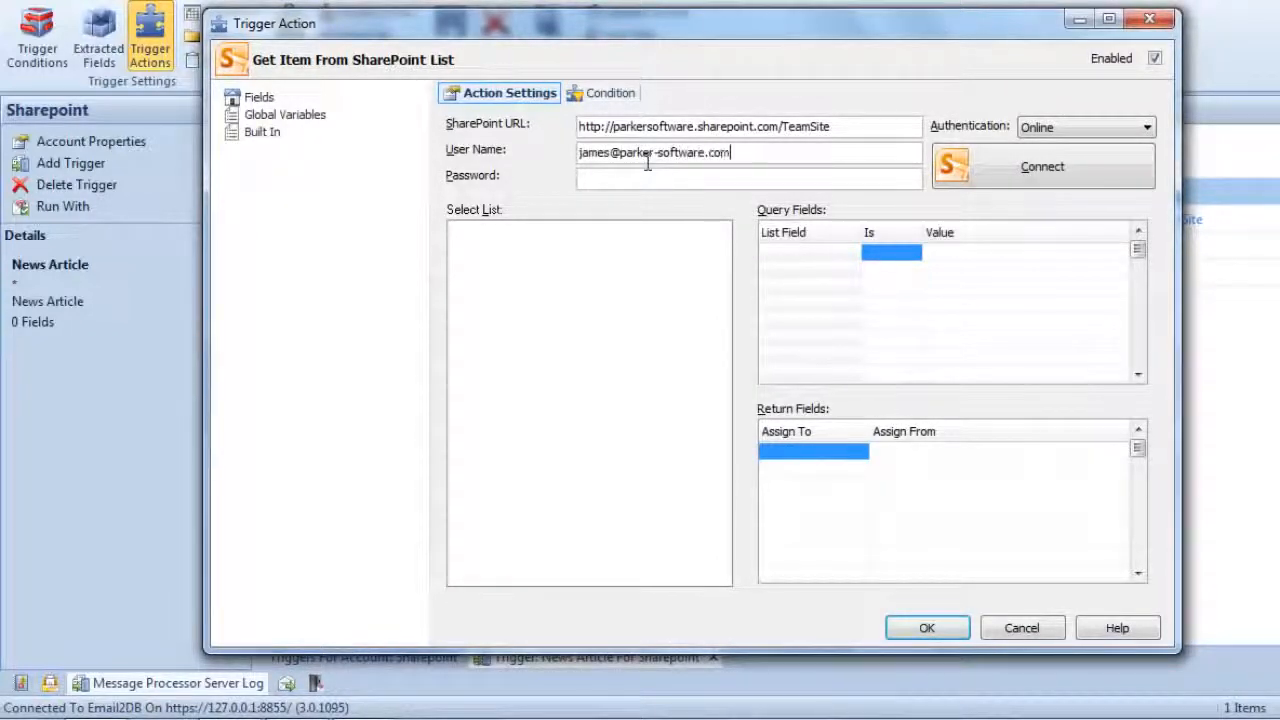
key(Tab)
text(***********)
click(990, 180)
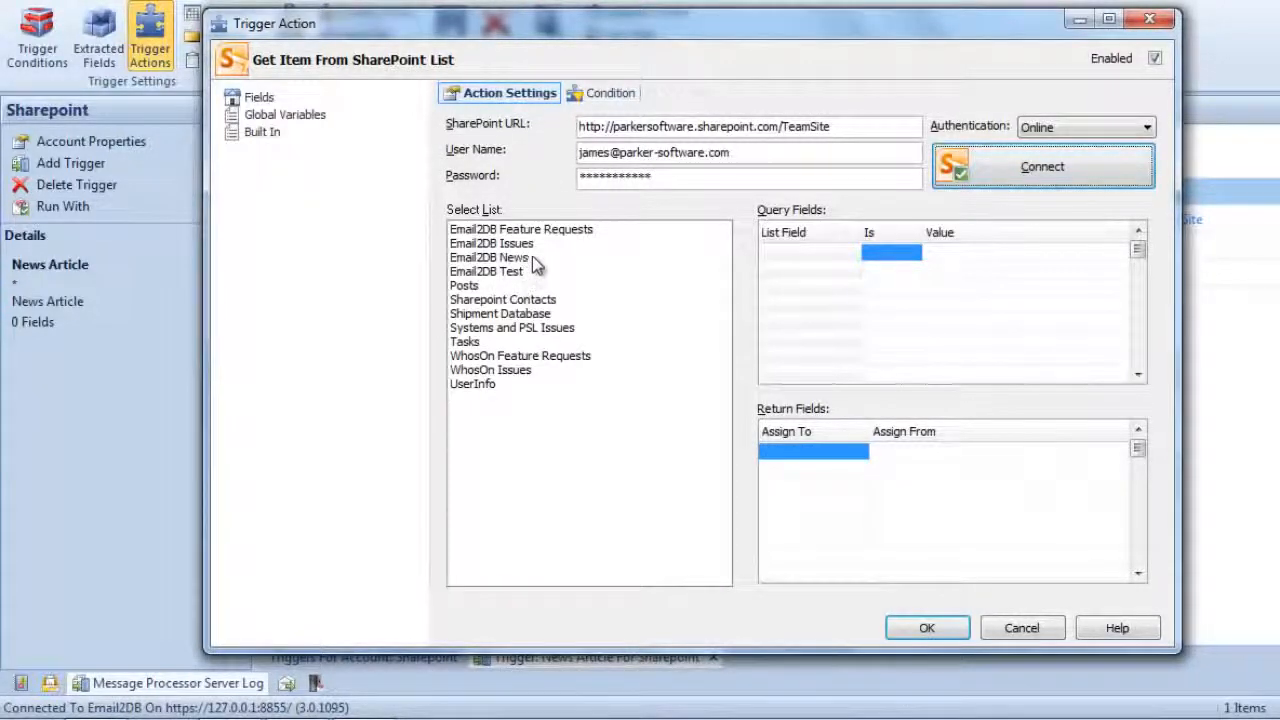
- Select the Email2DB News list and set its query so that Title Contains %msg_subject%
click(534, 258)
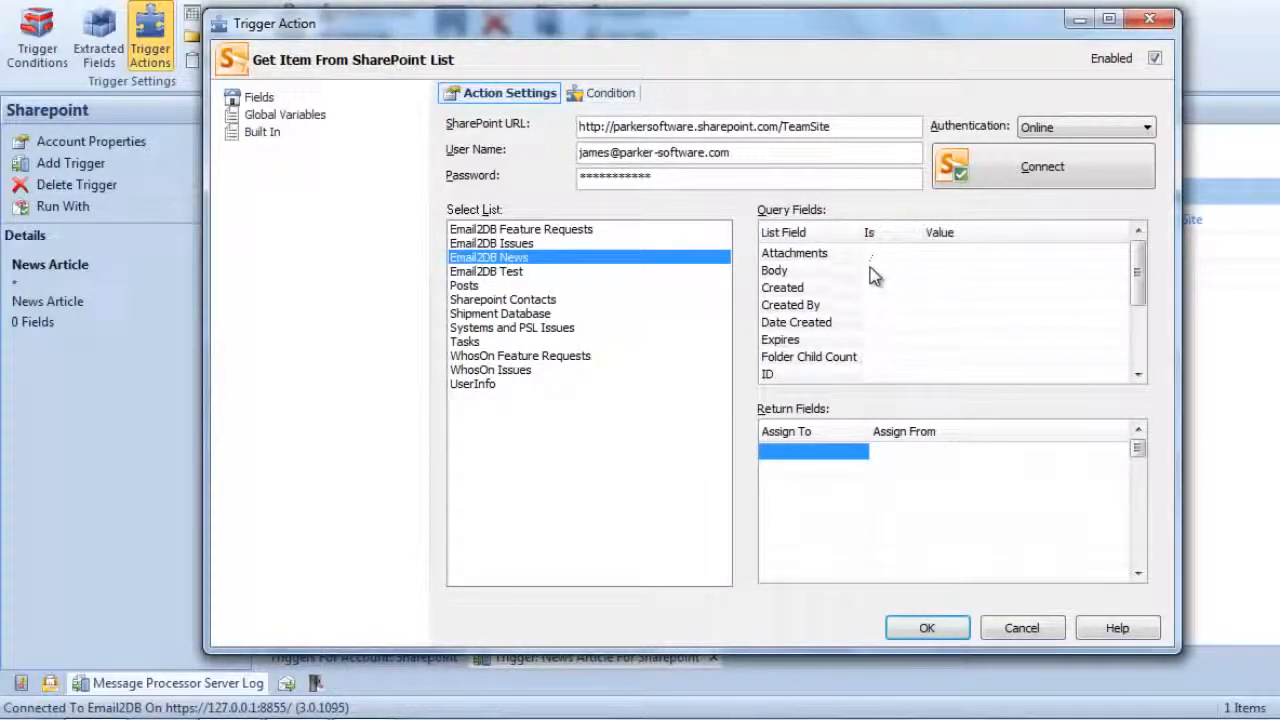
mouse_move(1137, 272)
mouse_down()
mouse_move(1160, 358)
mouse_move(1140, 292)
mouse_up()
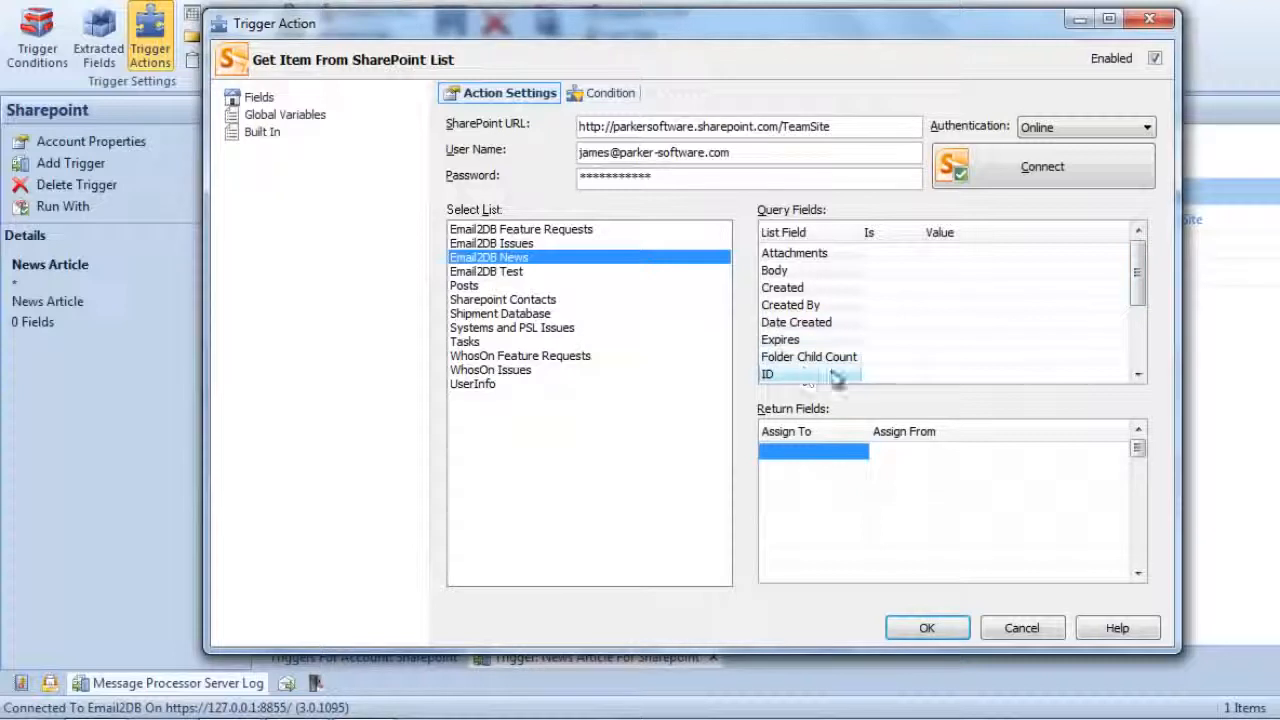
drag(1135, 270, 1138, 292)
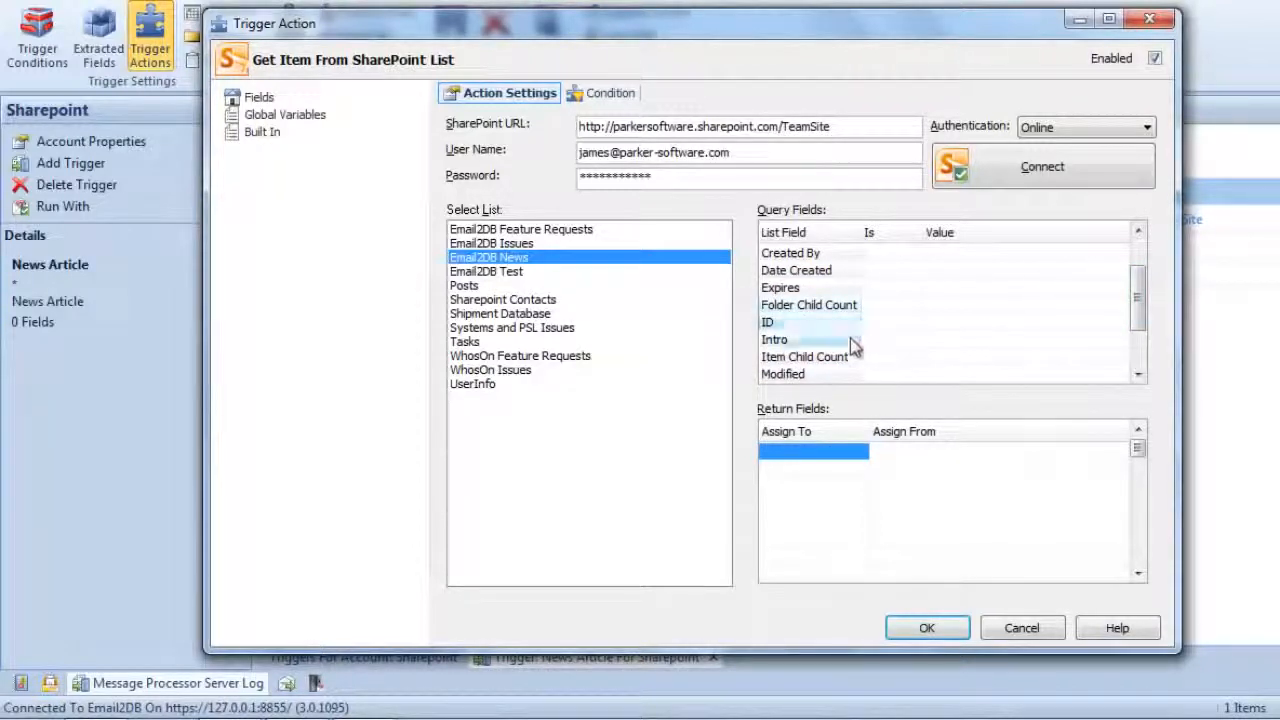
drag(1137, 300, 1137, 333)
click(908, 341)
click(915, 342)
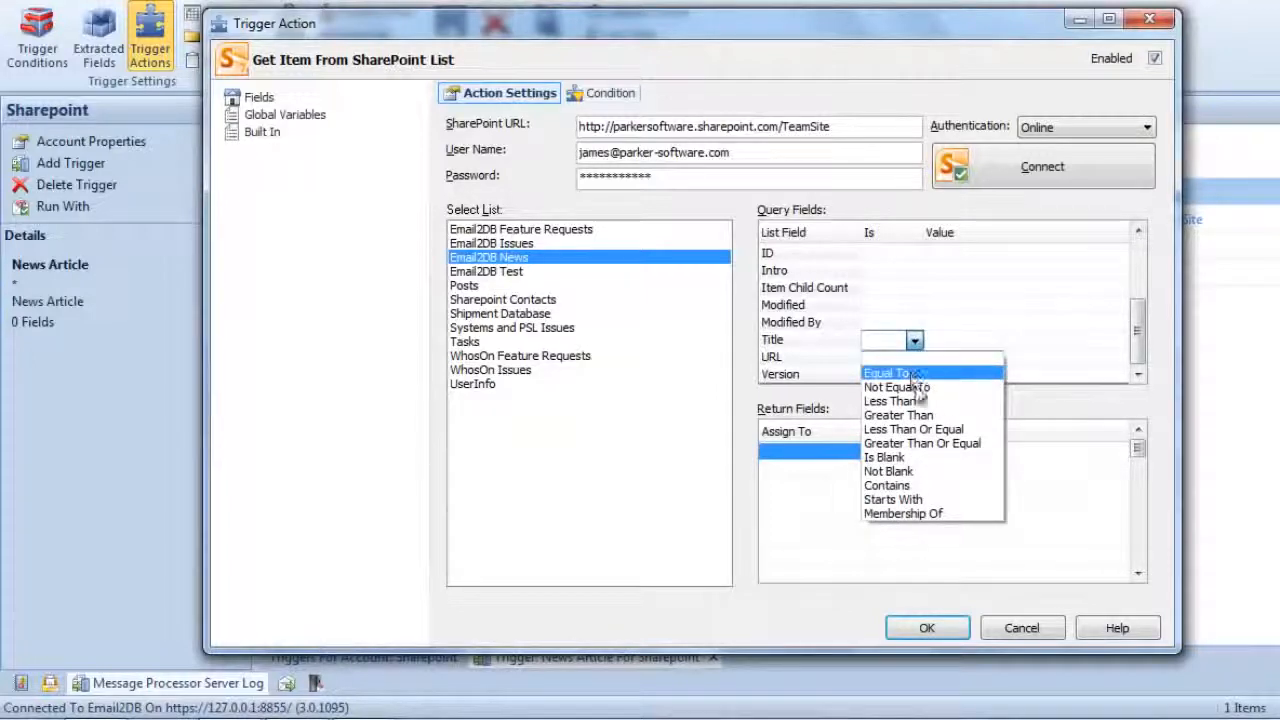
click(905, 485)
click(950, 340)
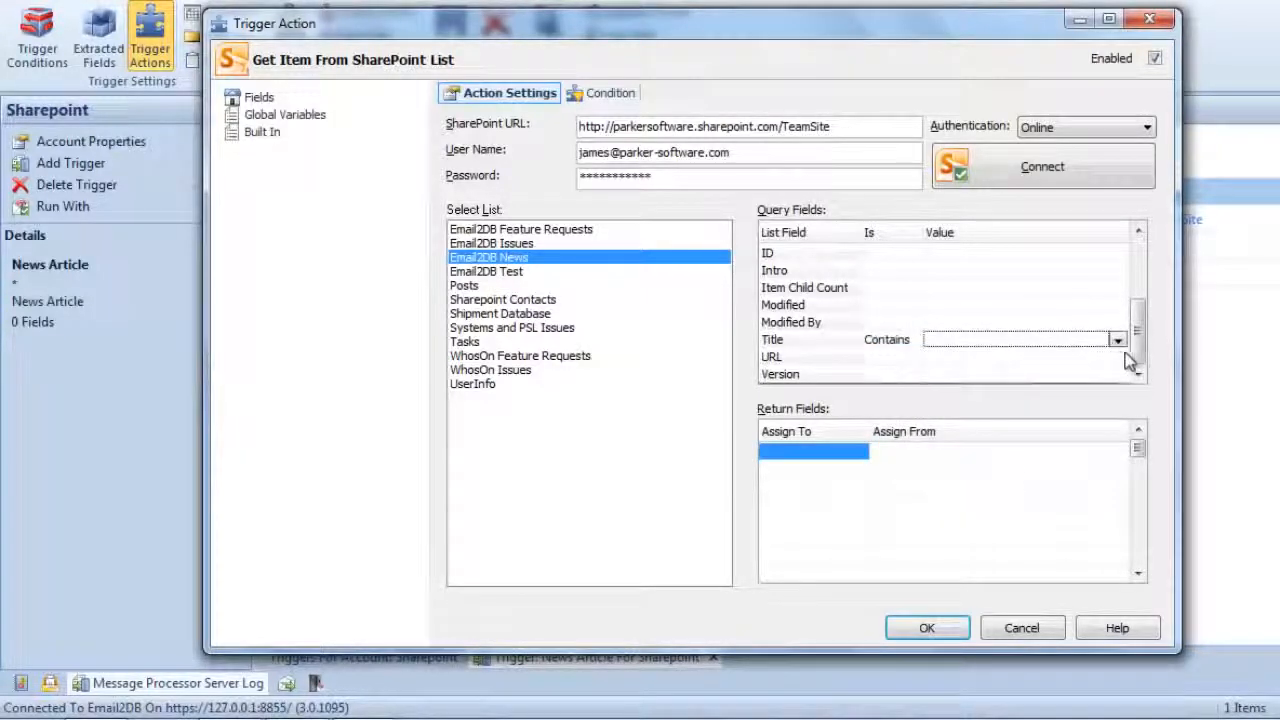
click(1118, 341)
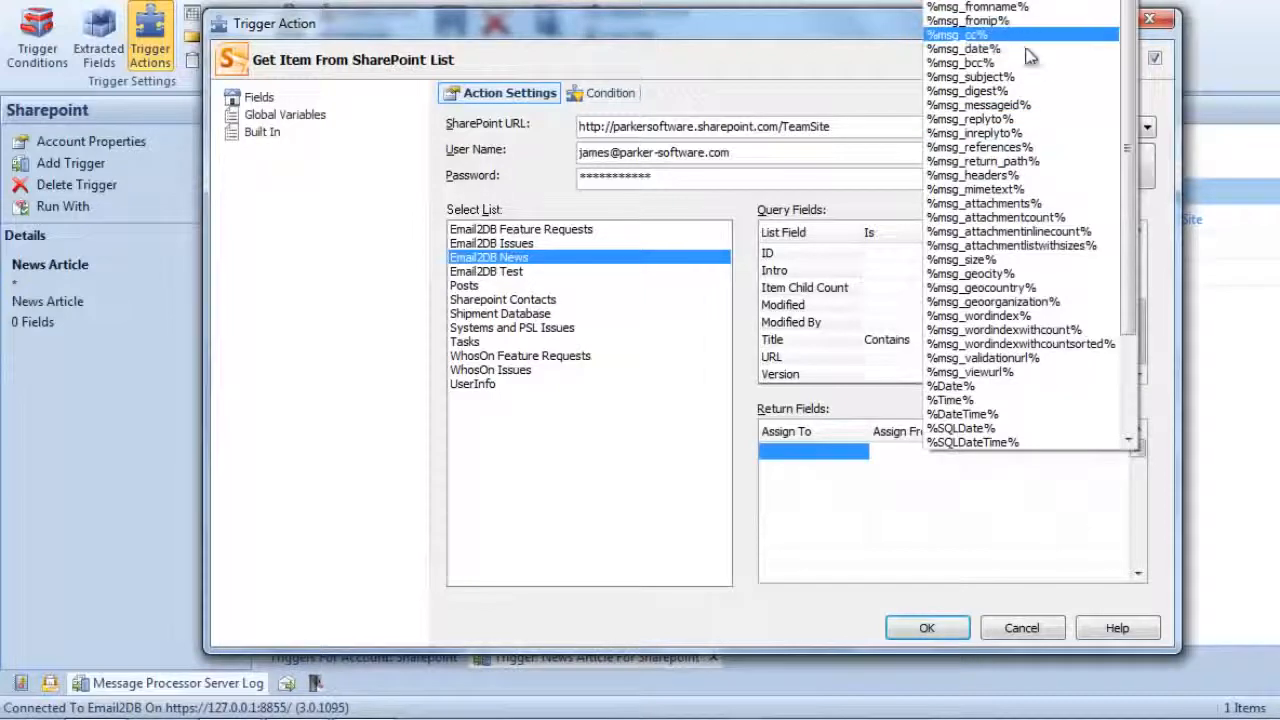
click(1000, 77)
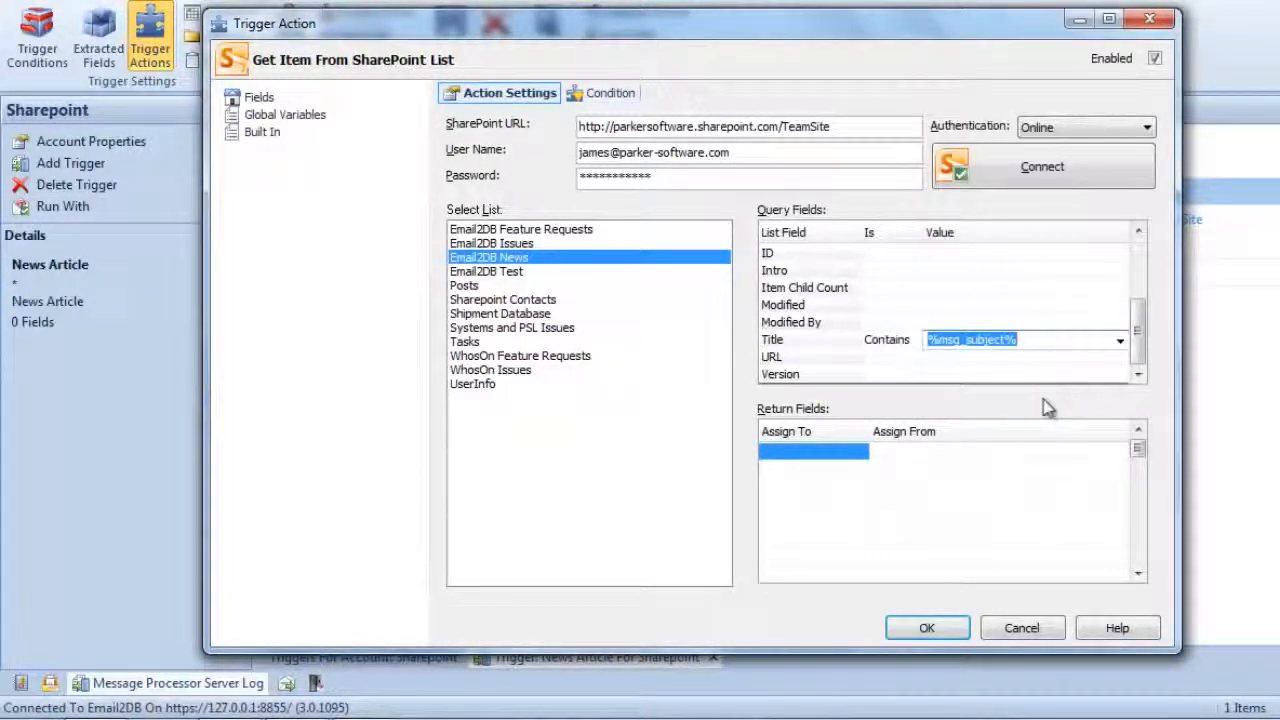
- Add a return field that assigns the list's ID to the CreateID variable
click(815, 452)
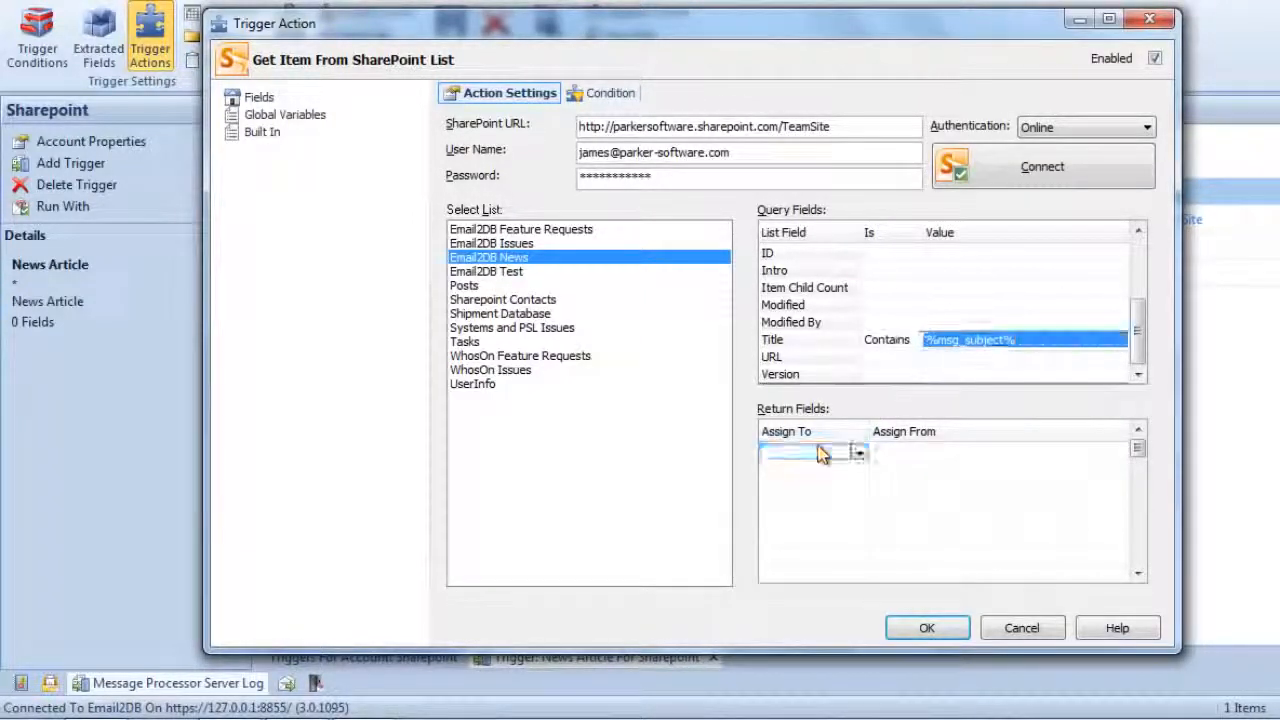
click(859, 453)
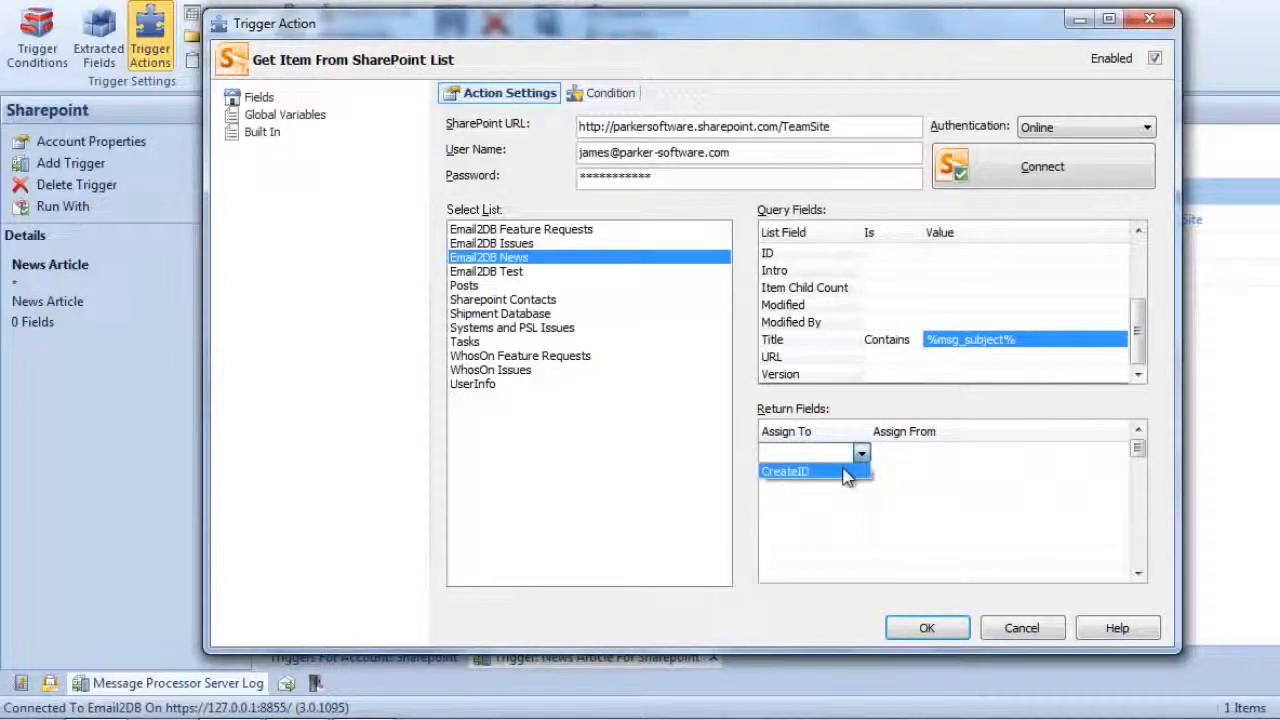
click(850, 470)
click(921, 452)
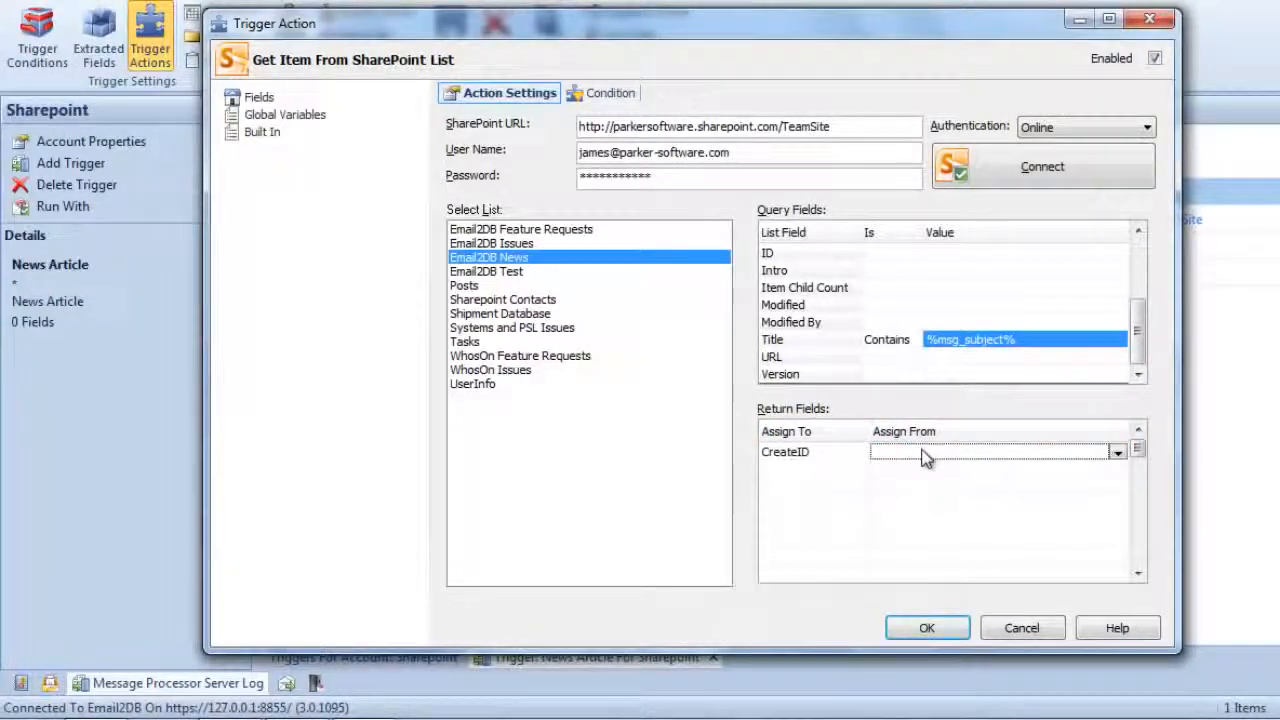
click(1117, 452)
click(965, 569)
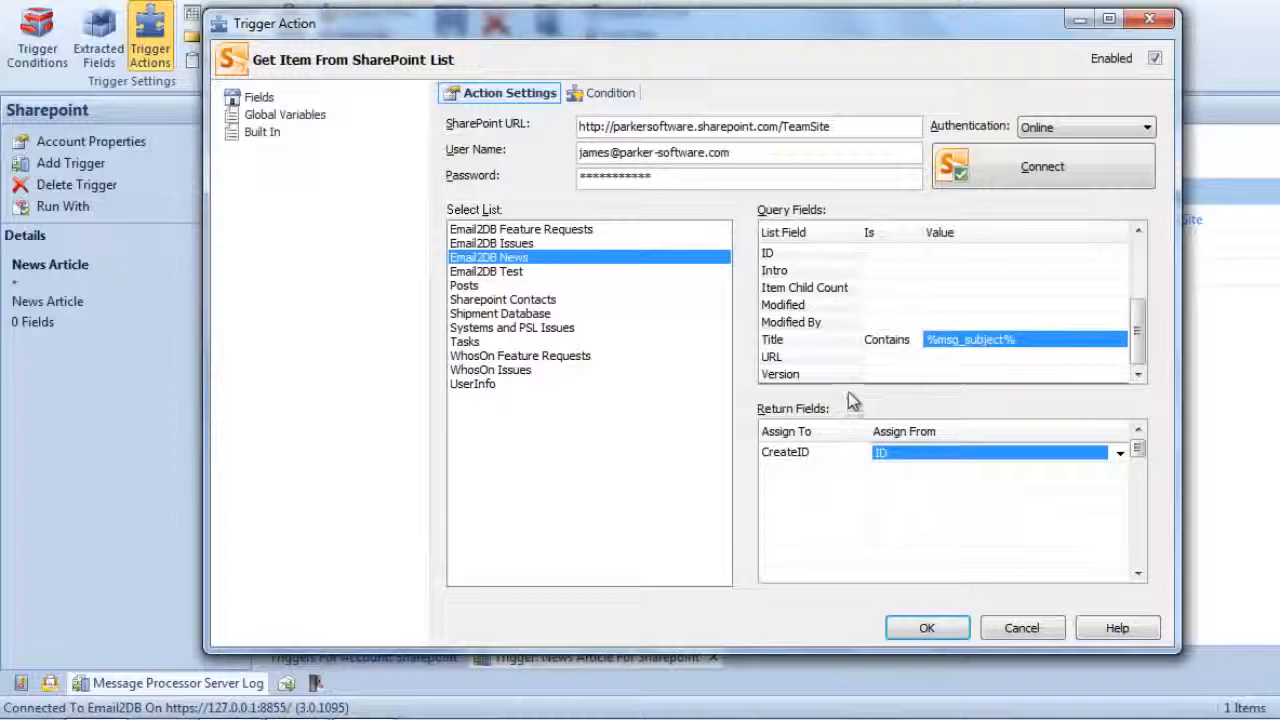
- Discard the Get SharePoint Item action and save the News Article trigger
click(1010, 628)
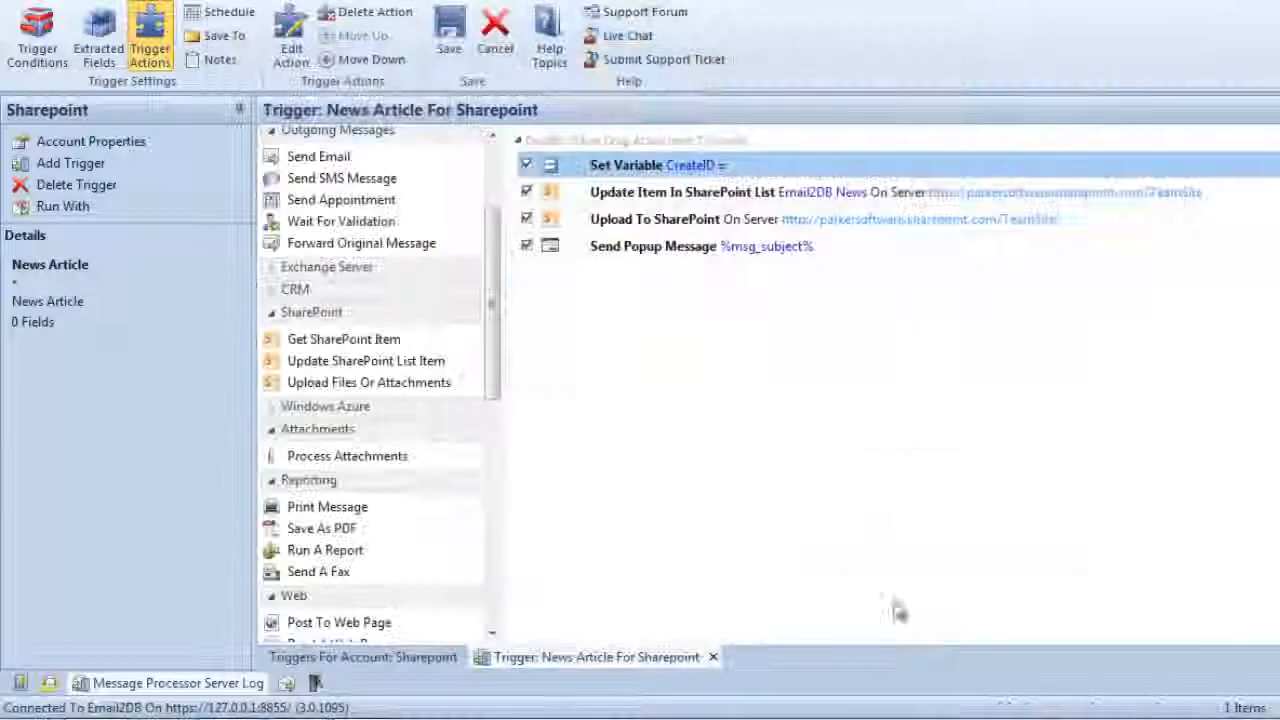
click(449, 47)
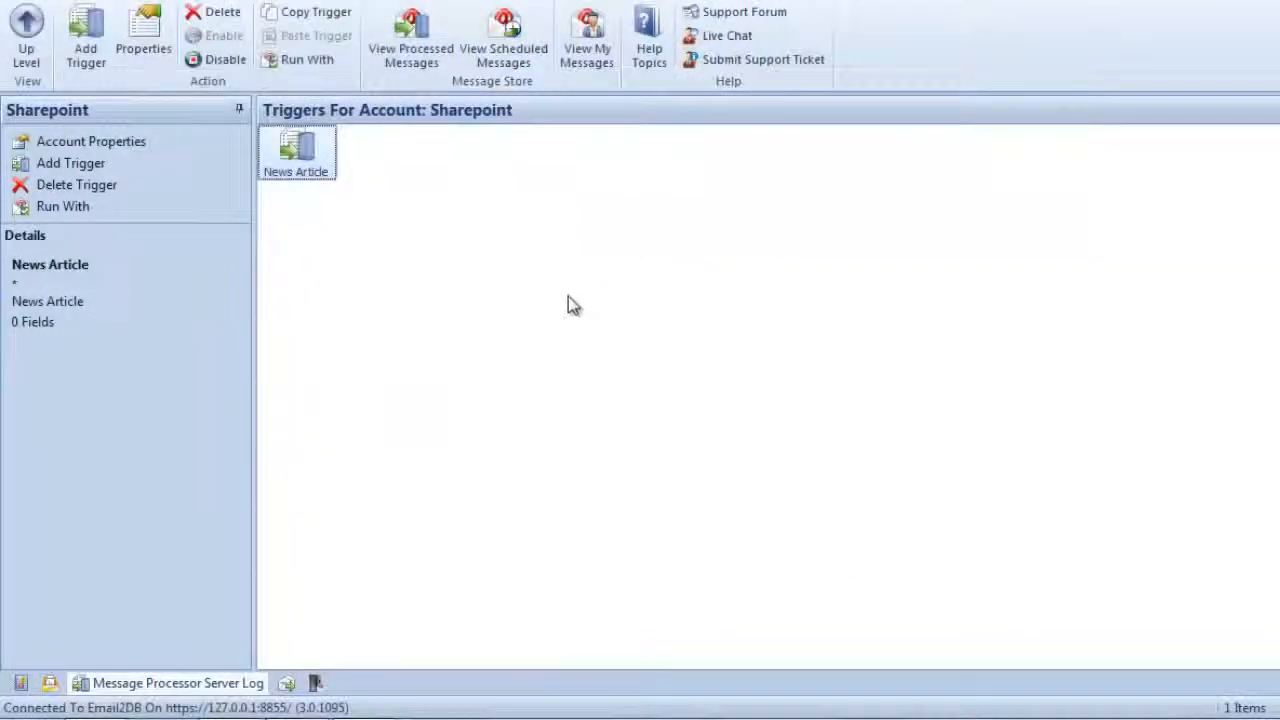